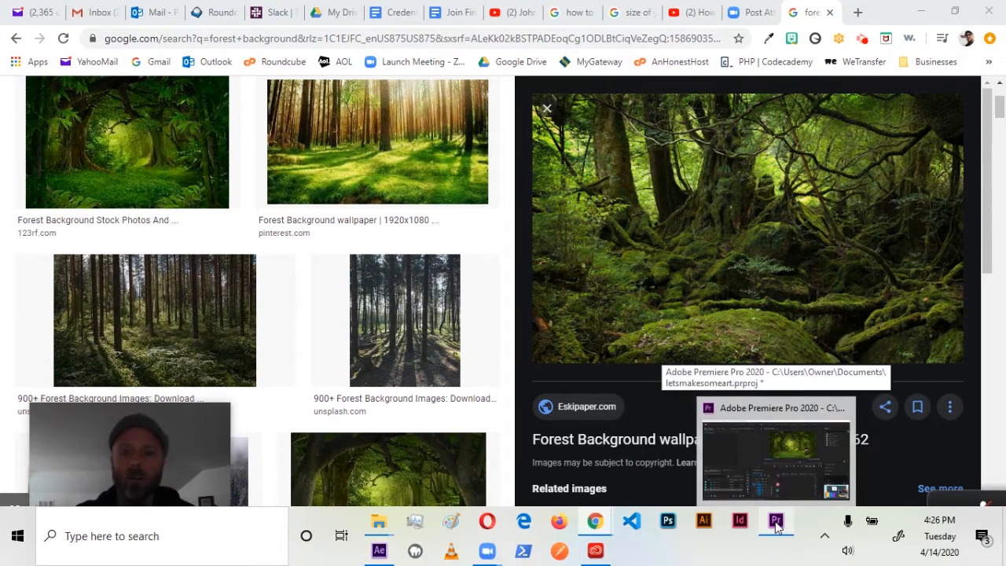
# Step: Switch to Premiere Pro and play Sequence 01 from its start to preview the character animation
pyautogui.click(776, 525)
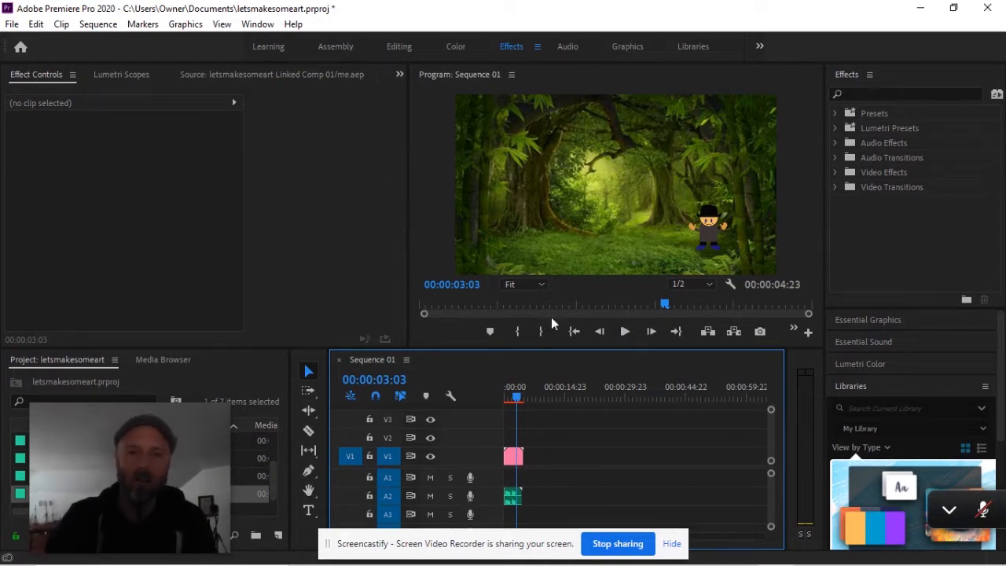
pyautogui.moveTo(516, 403); pyautogui.dragTo(499, 403)
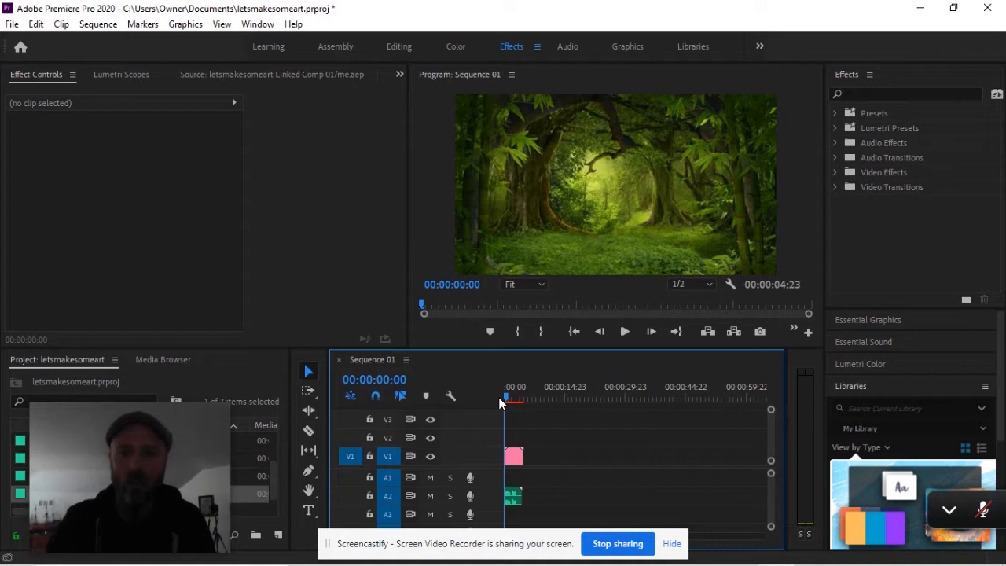
pyautogui.press('space')
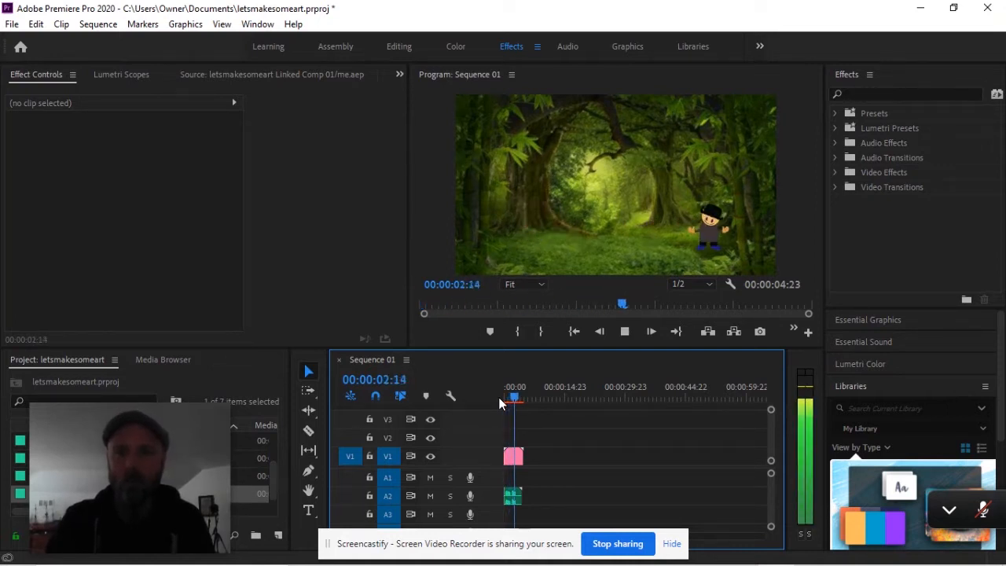
pyautogui.press('space')
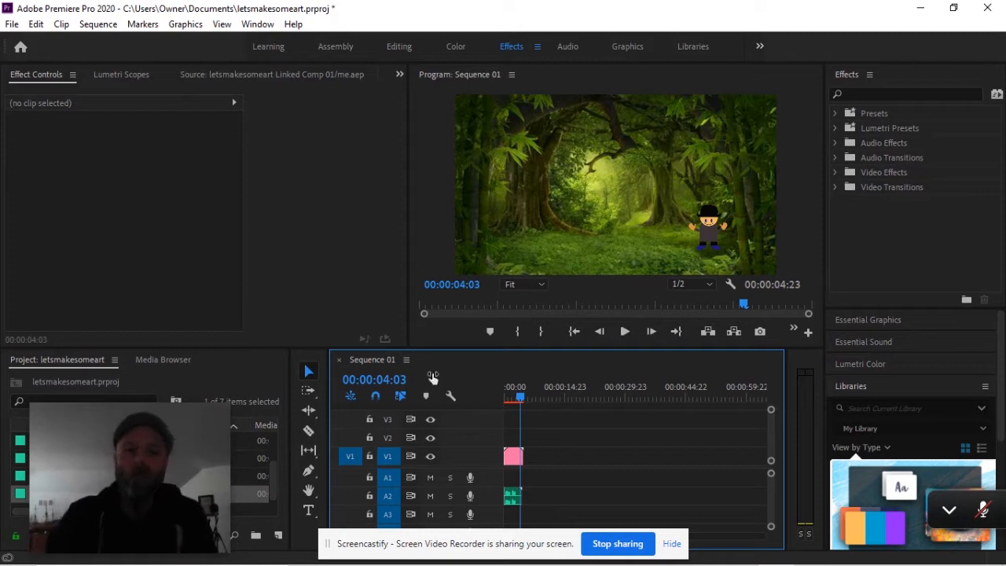
# Step: Save the letsmakesomeart project and close all open projects
pyautogui.click(12, 25)
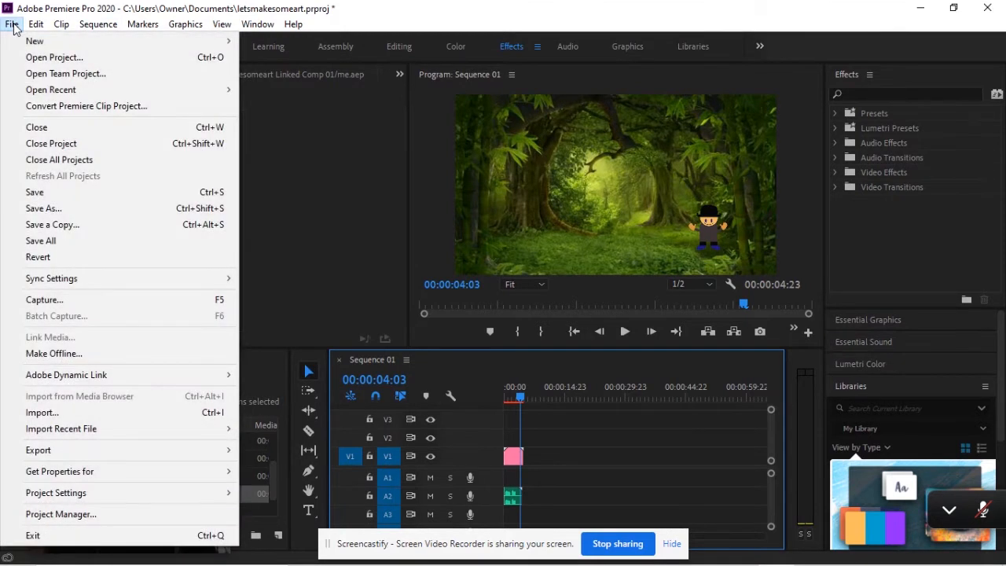
pyautogui.click(535, 167)
pyautogui.hotkey('ctrl', 's')
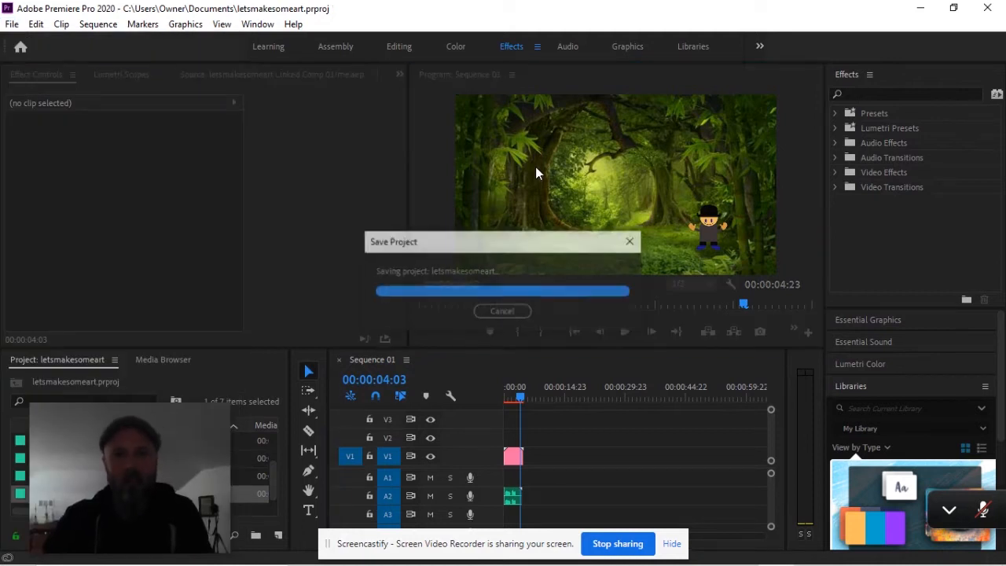
pyautogui.click(11, 24)
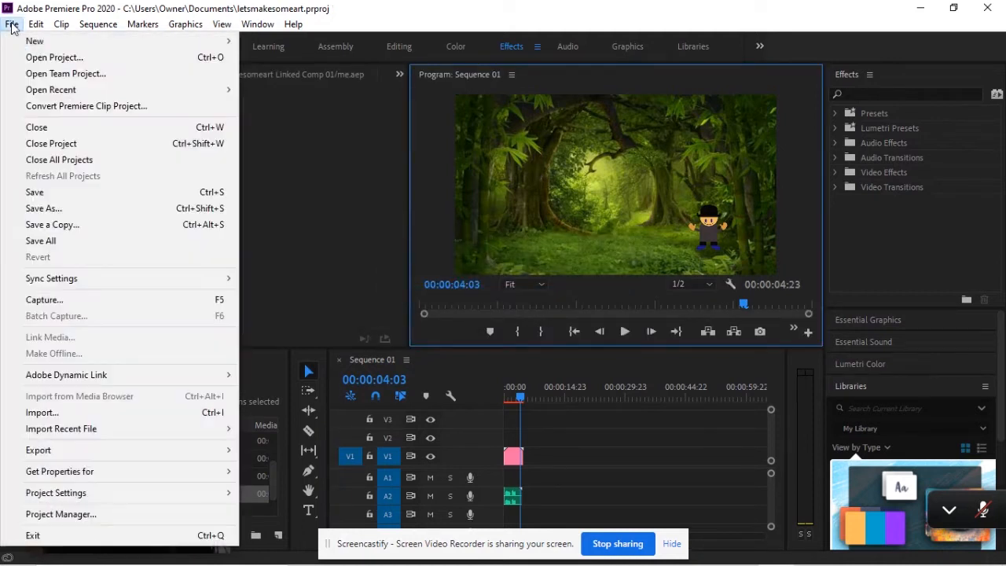
pyautogui.click(65, 160)
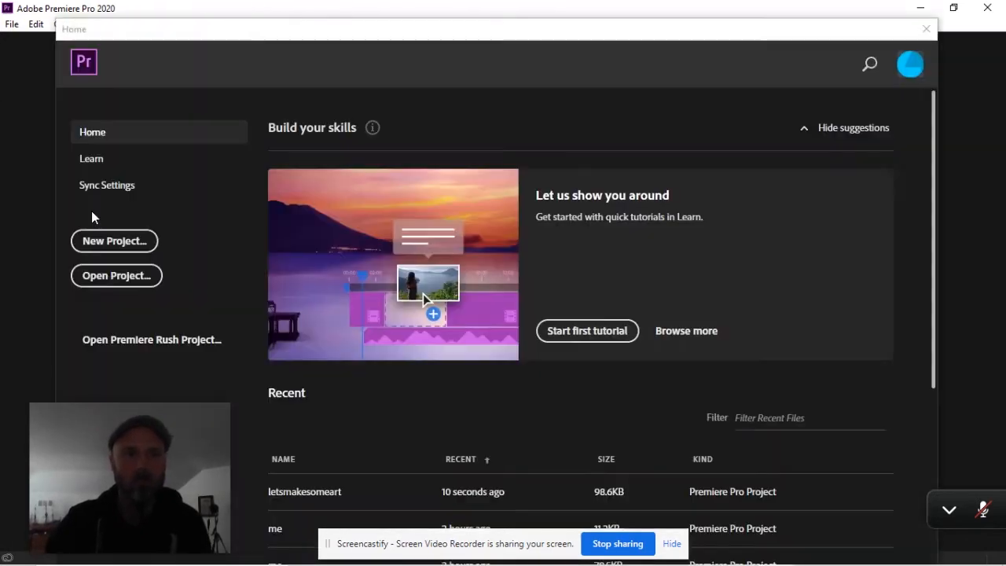
# Step: Create a new project named characteranimation in the Documents folder with the default settings
pyautogui.click(124, 243)
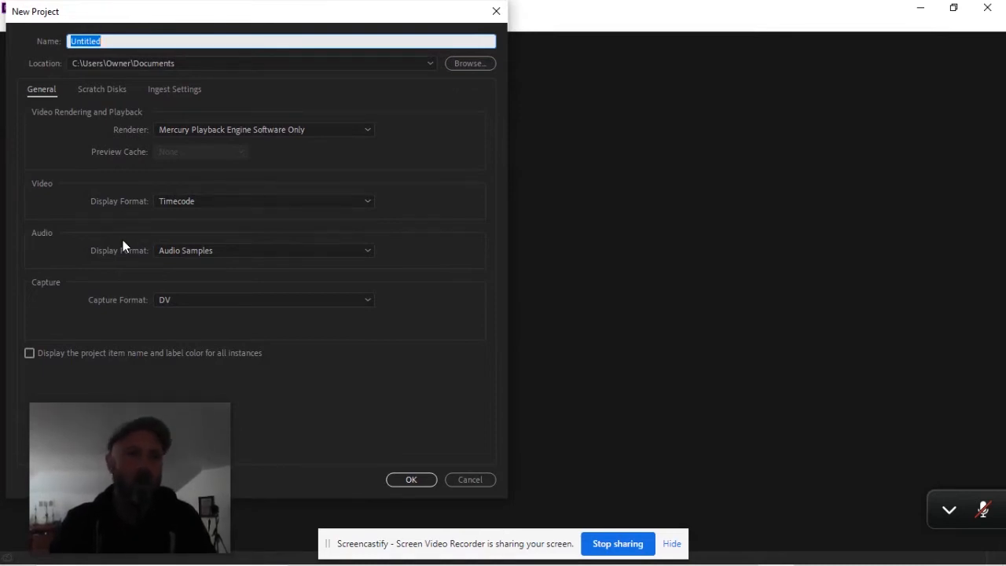
pyautogui.write('ch')
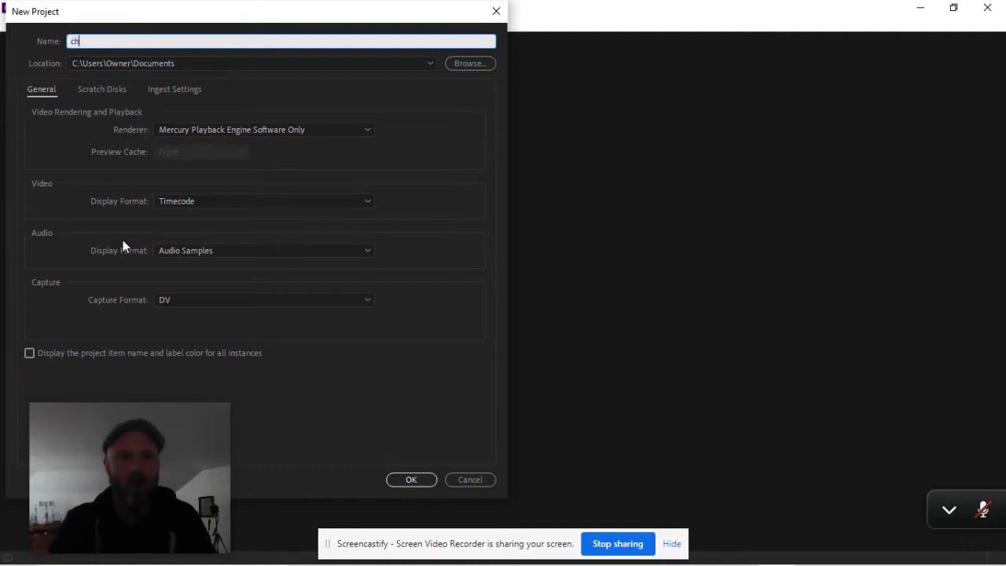
pyautogui.write('aracter')
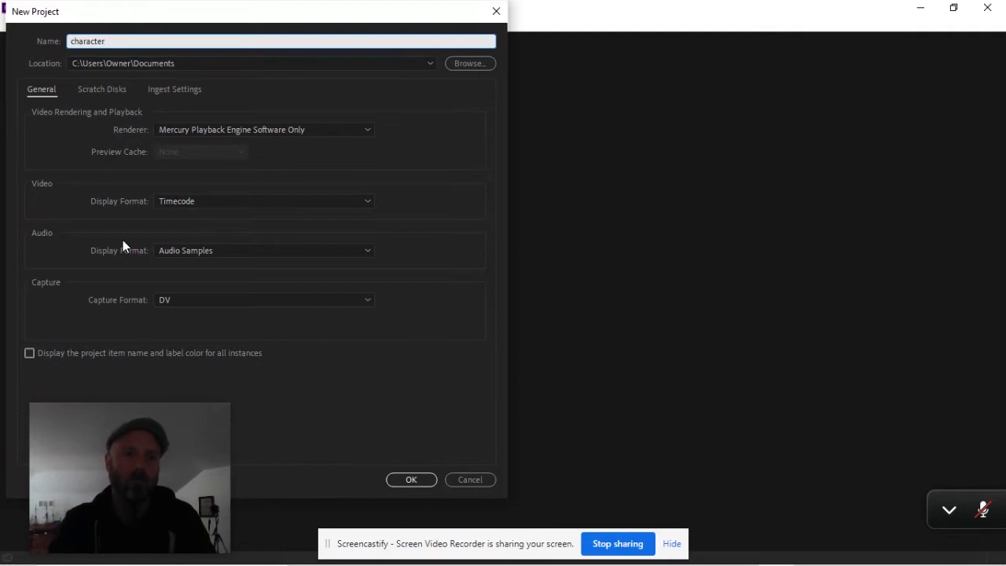
pyautogui.write('animation')
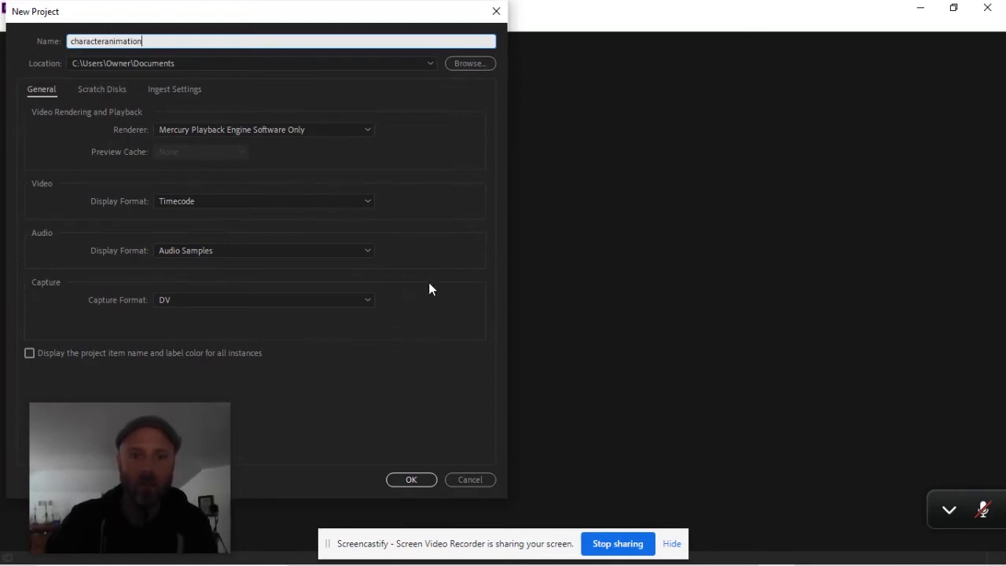
pyautogui.press('Return')
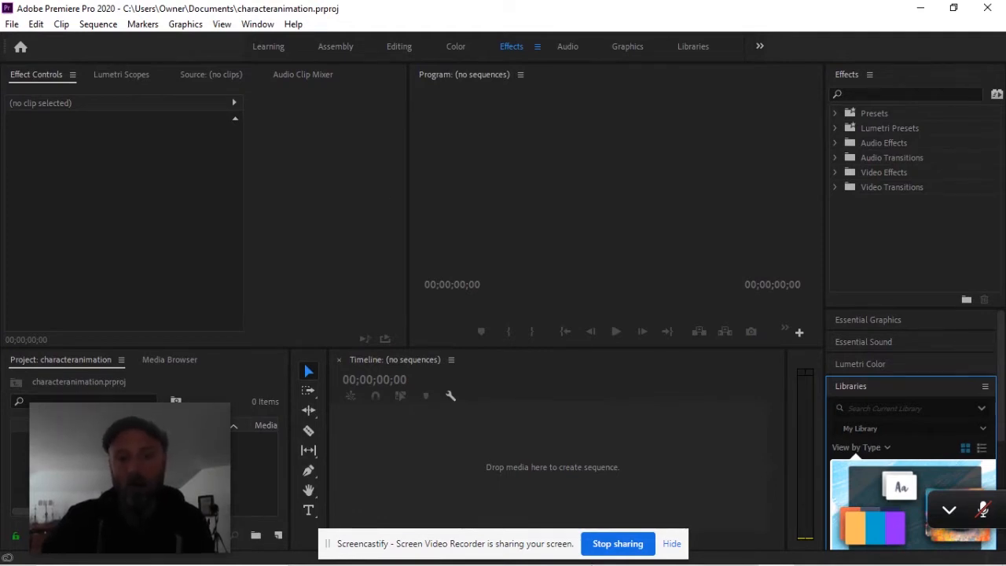
# Step: Switch to Chrome and open the preview of the 1080 × 720 Unsplash forest photo in the image results
pyautogui.moveTo(597, 563)
pyautogui.moveTo(600, 524)
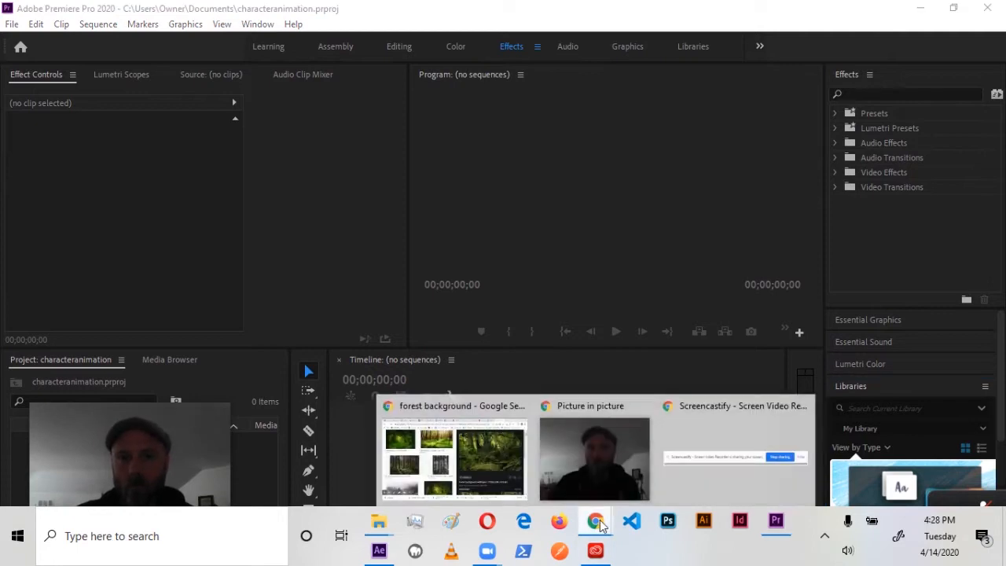
pyautogui.click(499, 467)
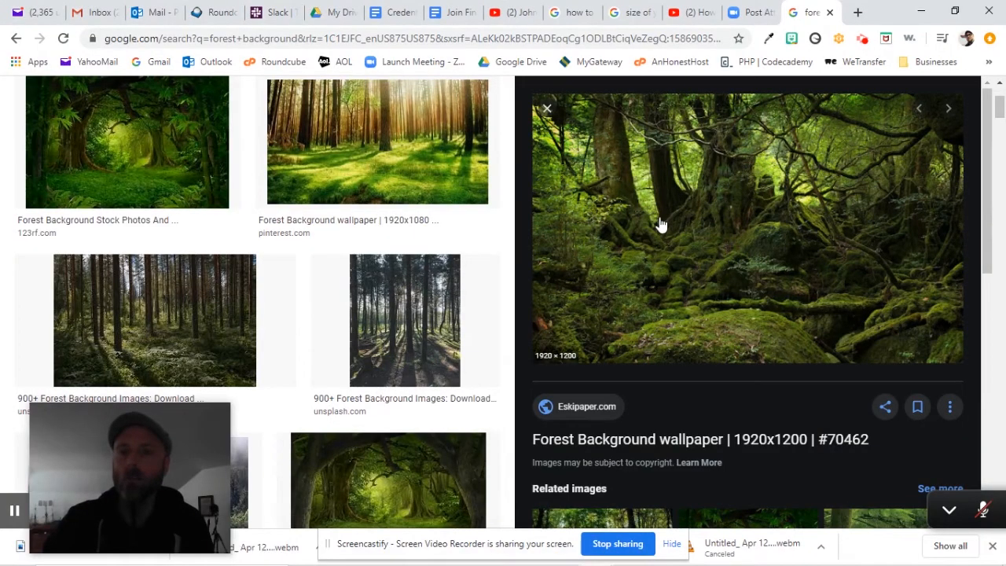
pyautogui.click(139, 158)
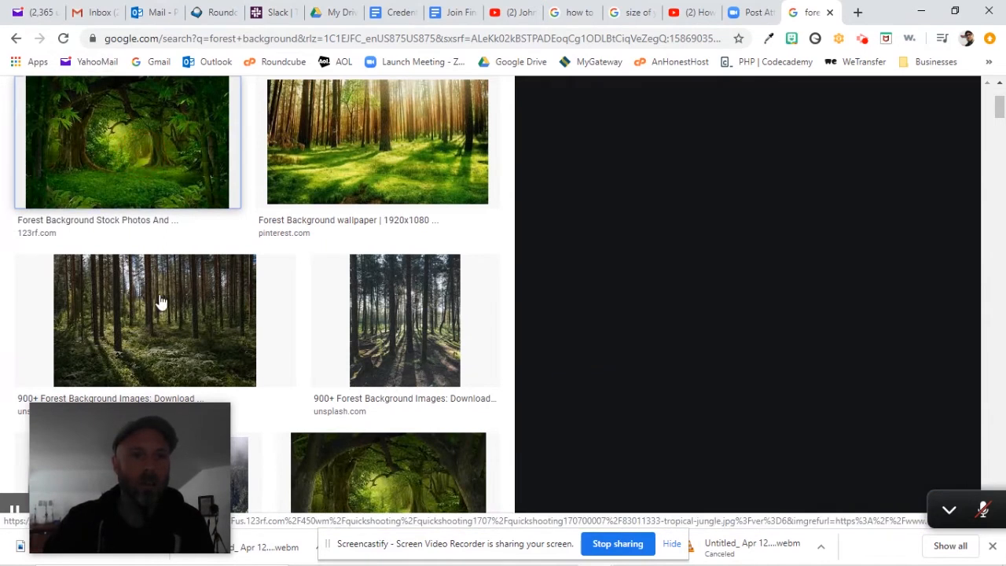
pyautogui.click(159, 301)
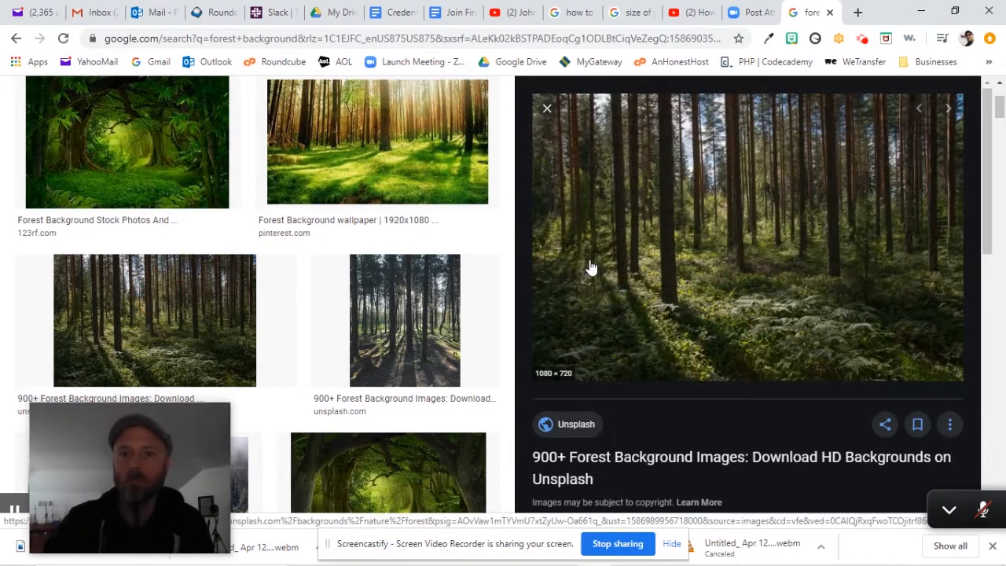
# Step: Save the previewed Unsplash forest image to the Desktop as forest2
pyautogui.rightClick(591, 266)
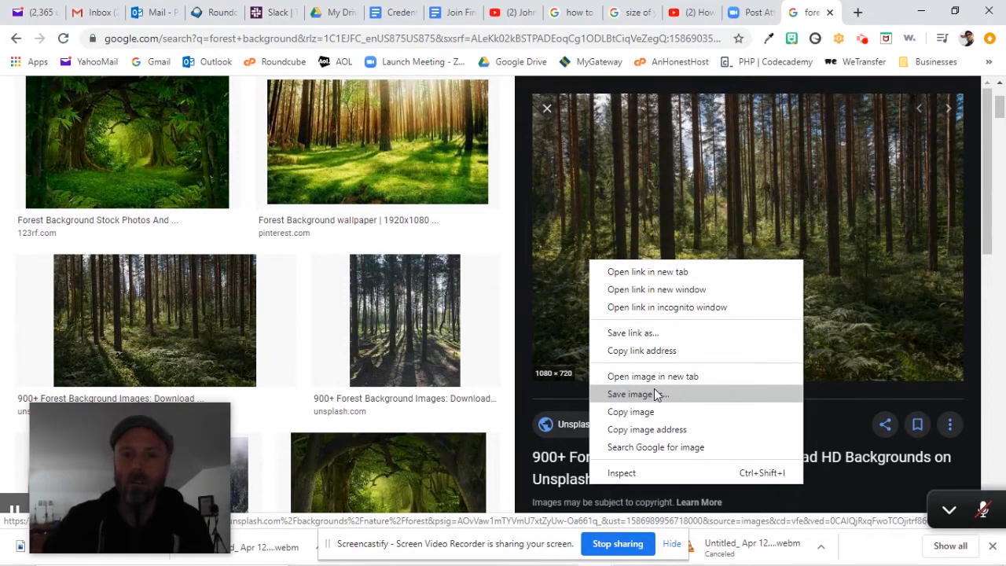
pyautogui.rightClick(700, 176)
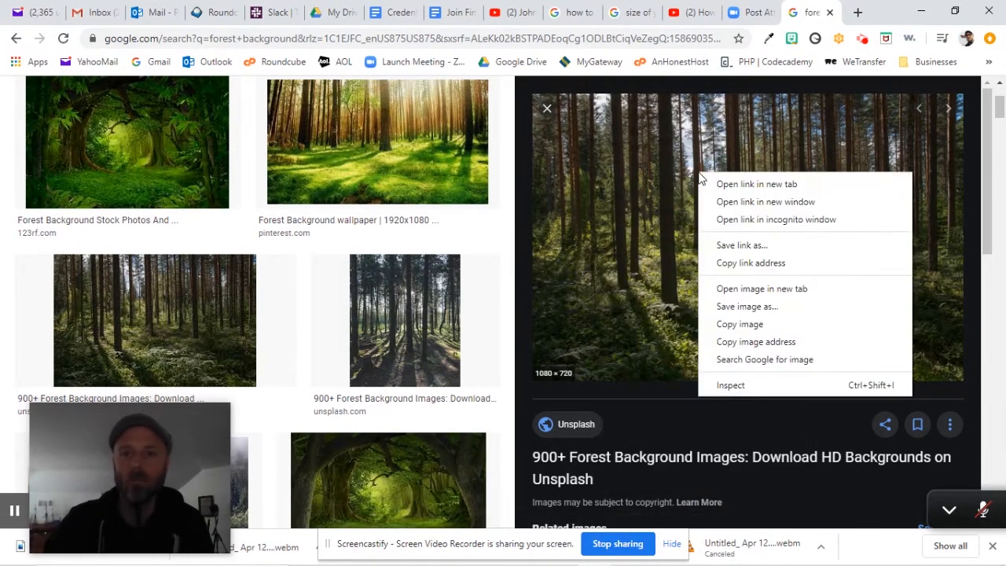
pyautogui.click(736, 306)
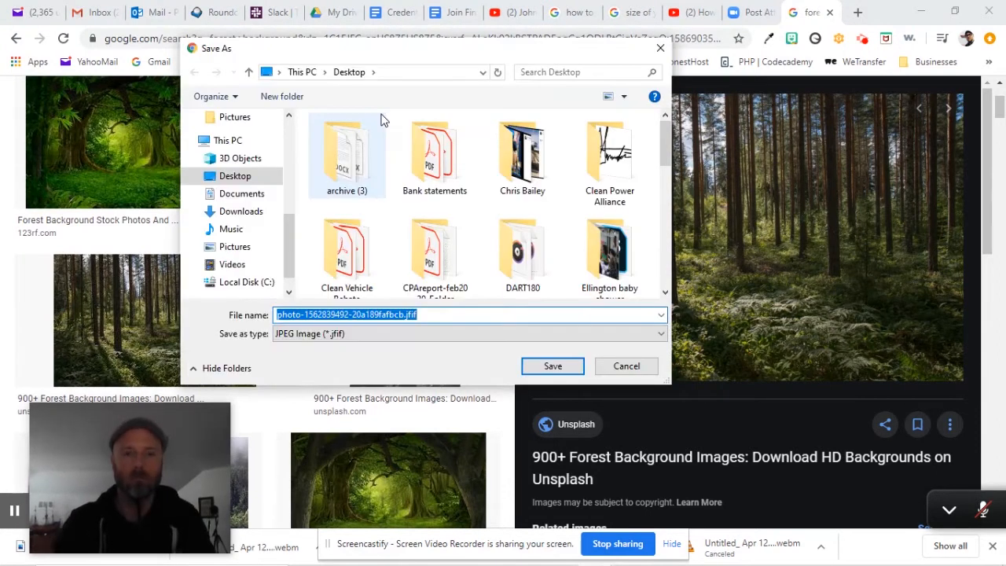
pyautogui.write('forest2')
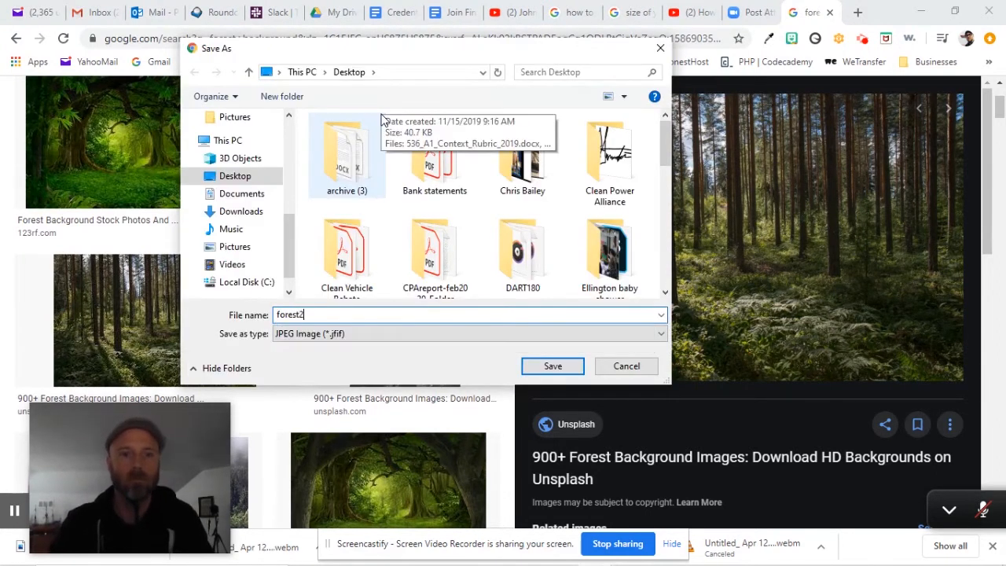
pyautogui.click(547, 364)
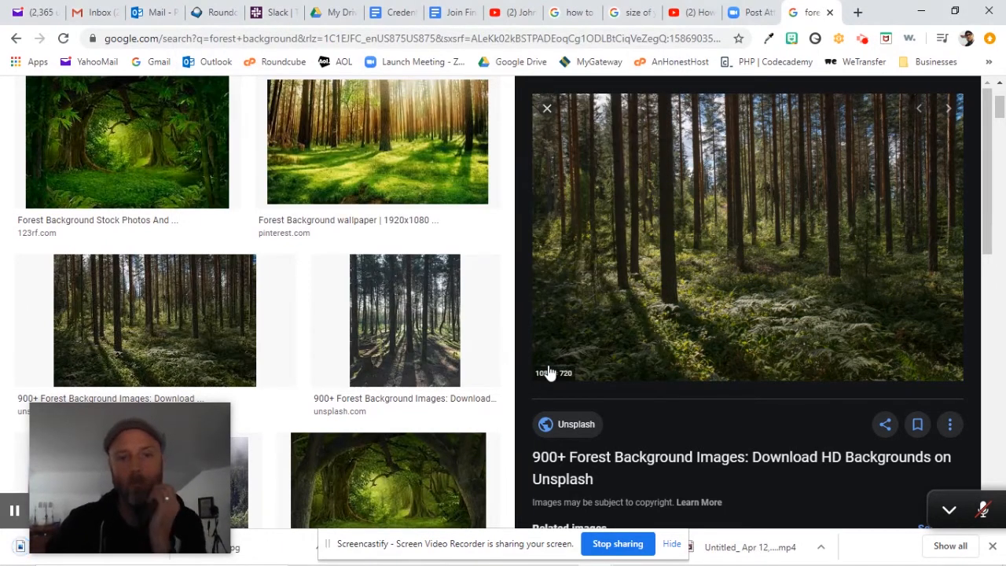
# Step: Switch back to Premiere Pro and import forest2.jfif from the Desktop into the characteranimation project
pyautogui.moveTo(548, 561)
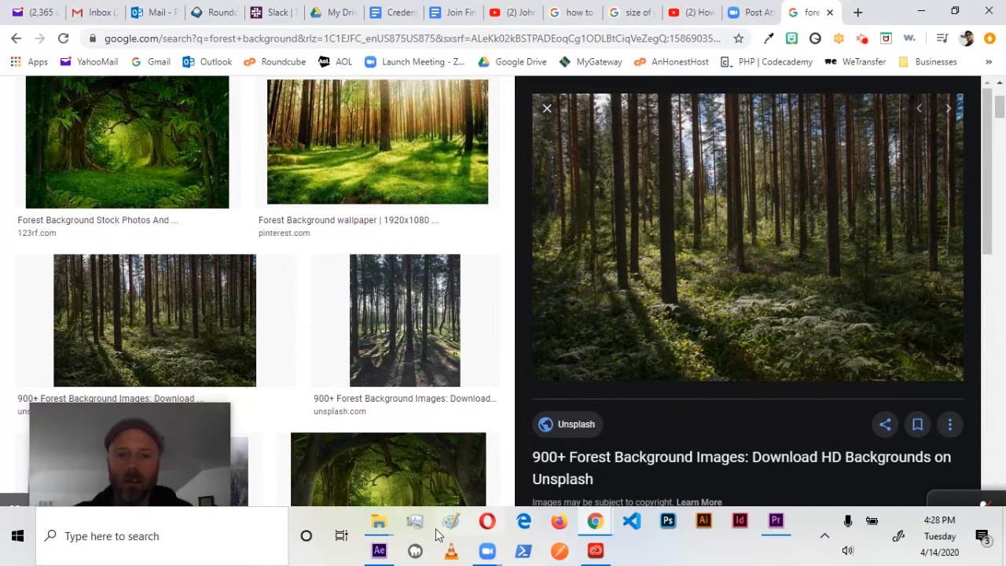
pyautogui.click(776, 522)
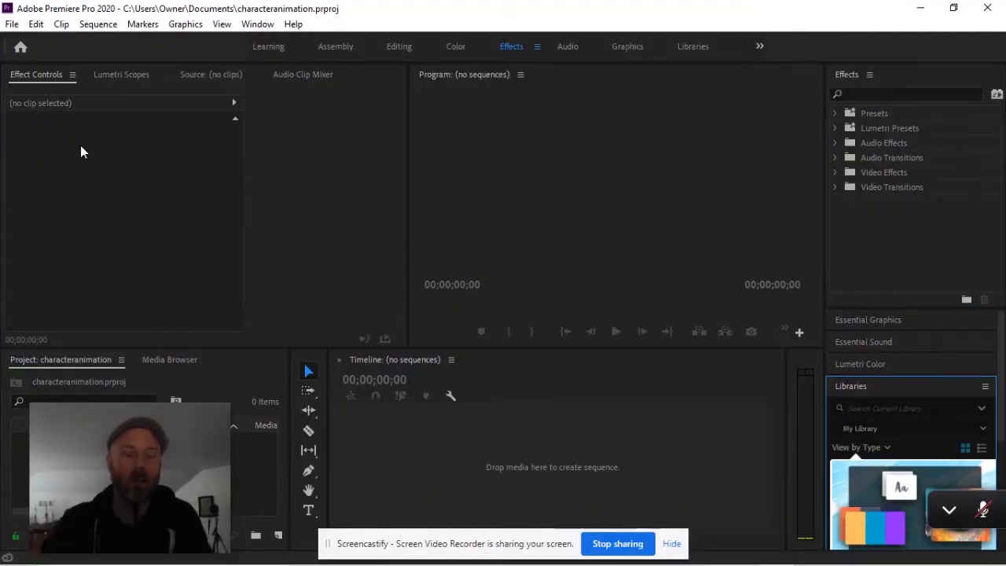
pyautogui.moveTo(55, 421); pyautogui.dragTo(761, 408)
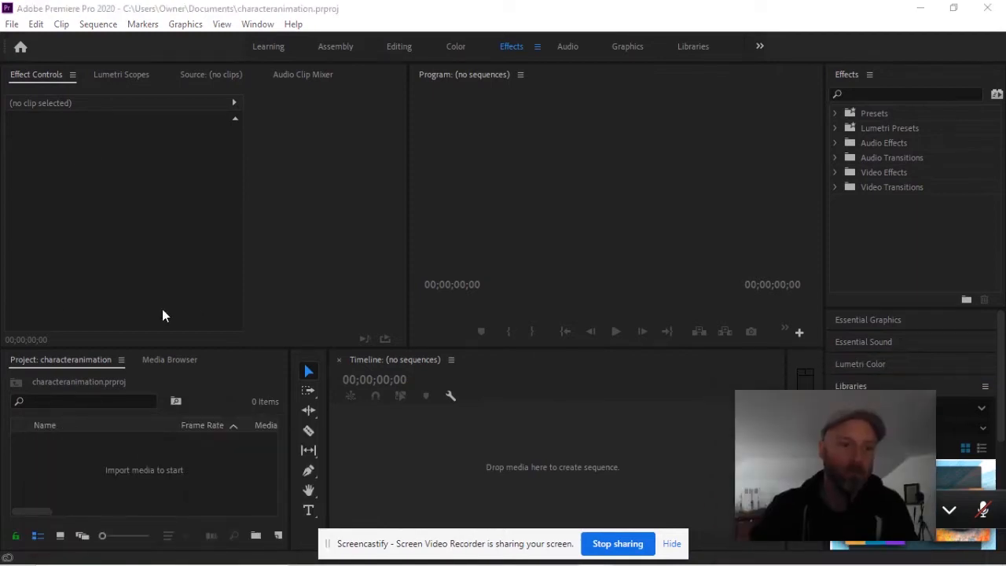
pyautogui.click(12, 24)
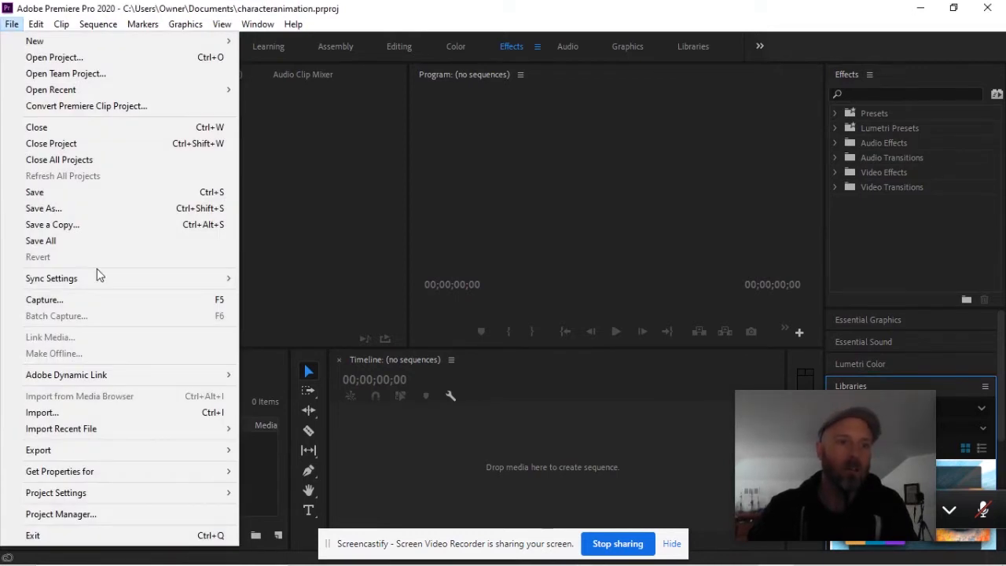
pyautogui.moveTo(9, 27)
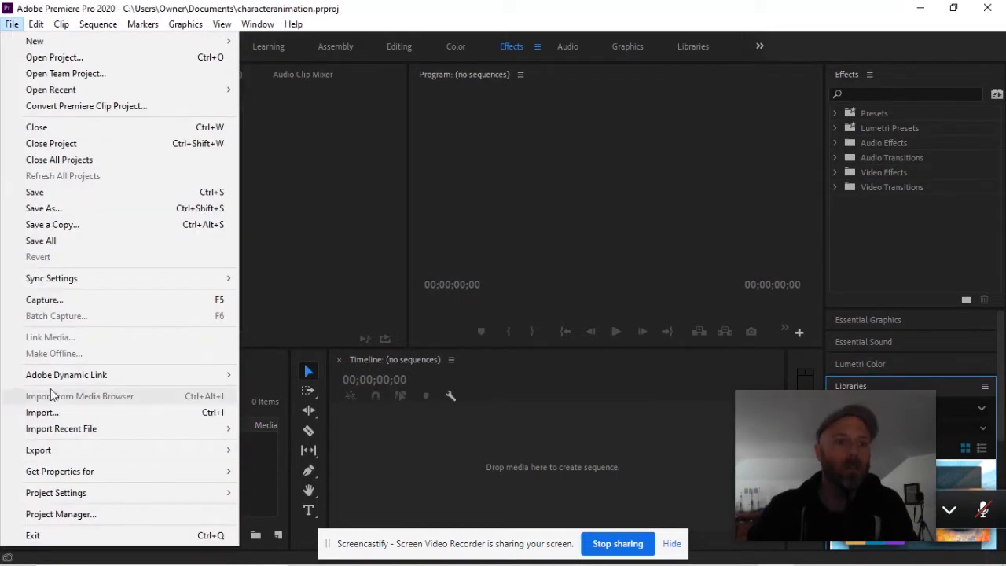
pyautogui.click(52, 414)
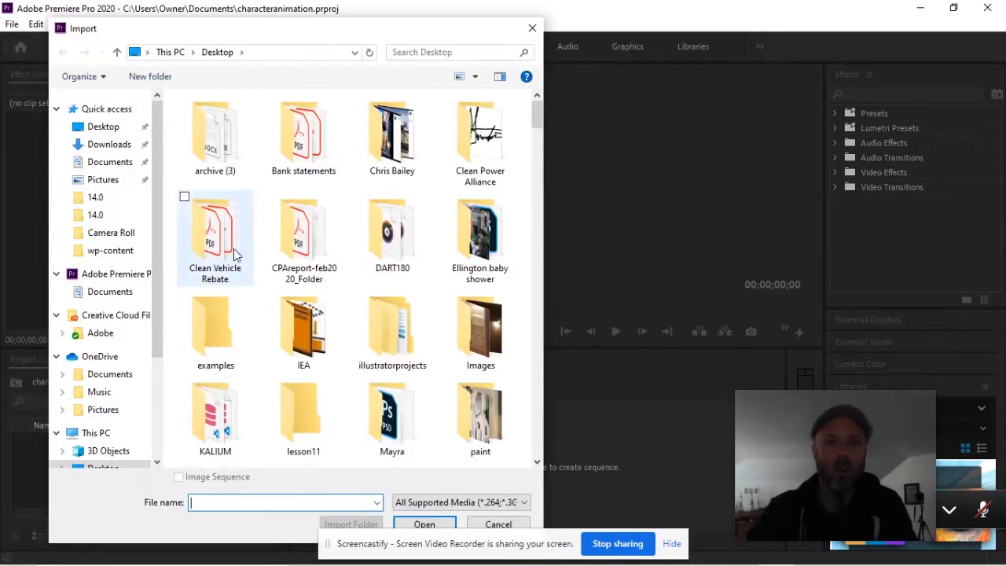
pyautogui.scroll(-15, 350, 297)
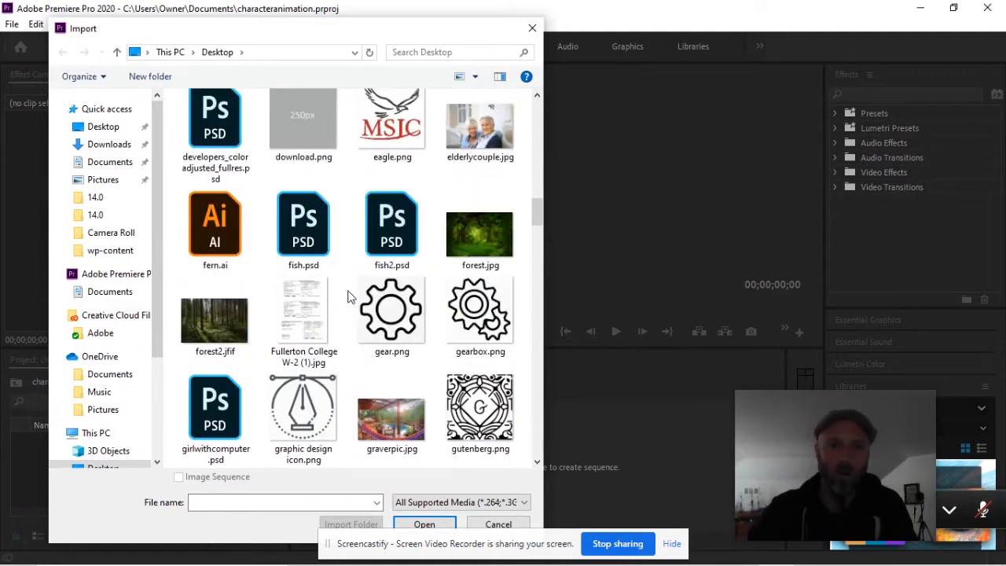
pyautogui.doubleClick(224, 321)
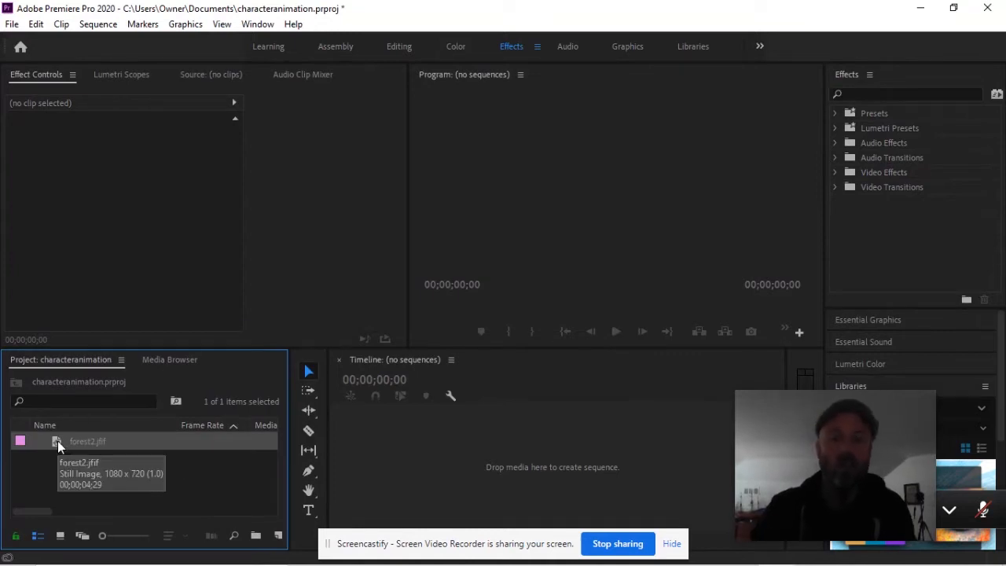
# Step: Create a sequence from forest2.jfif, scrub through it, and trim the clip's end to a duration of 00;00;04;28
pyautogui.moveTo(58, 441); pyautogui.dragTo(350, 452)
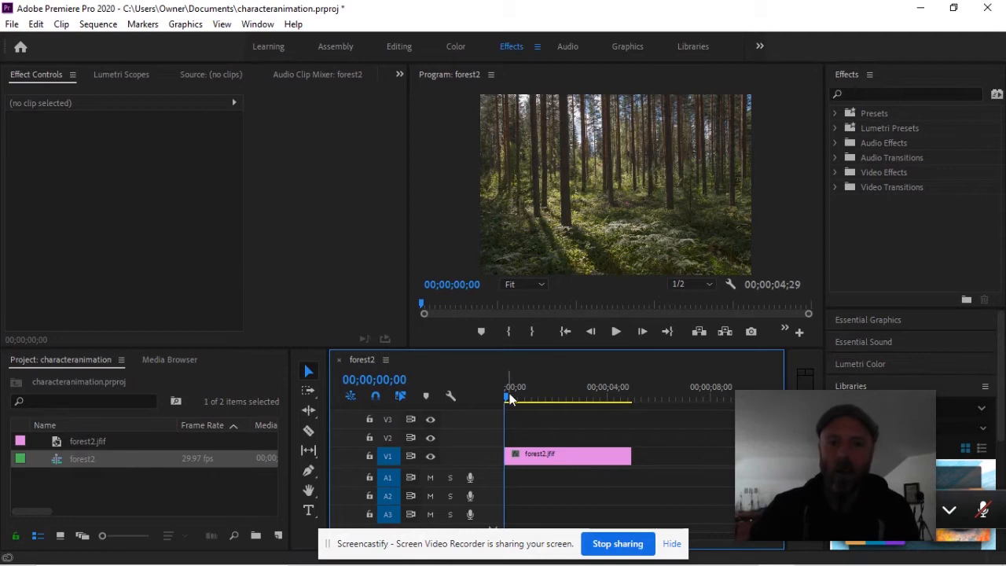
pyautogui.moveTo(507, 399); pyautogui.dragTo(664, 416)
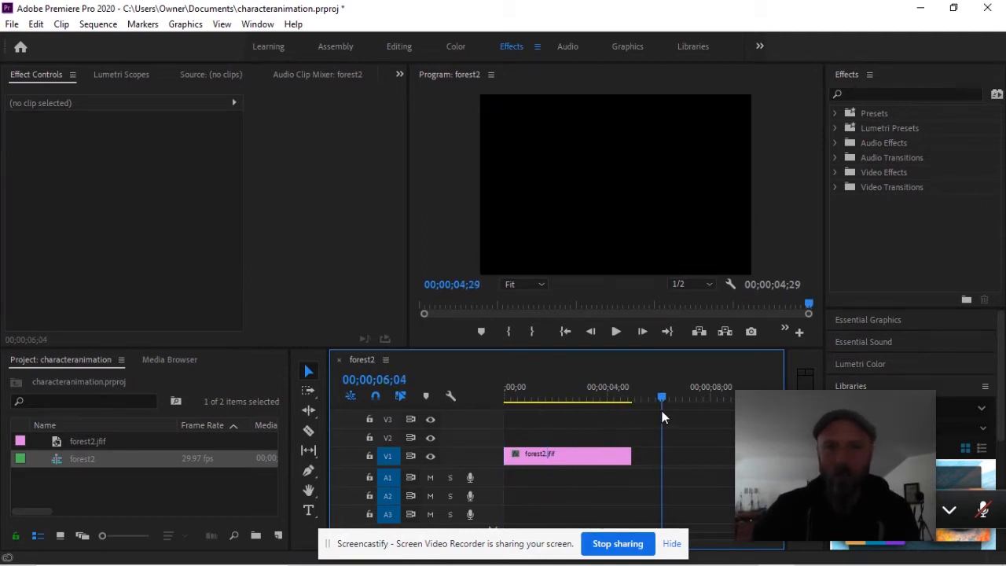
pyautogui.click(512, 396)
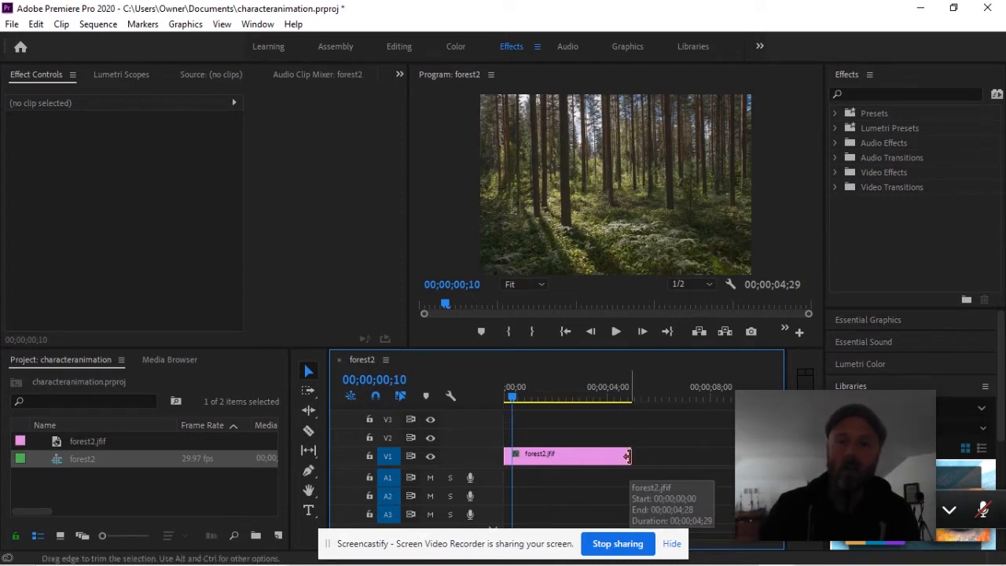
pyautogui.moveTo(626, 456); pyautogui.dragTo(612, 440)
pyautogui.moveTo(627, 440); pyautogui.dragTo(630, 448)
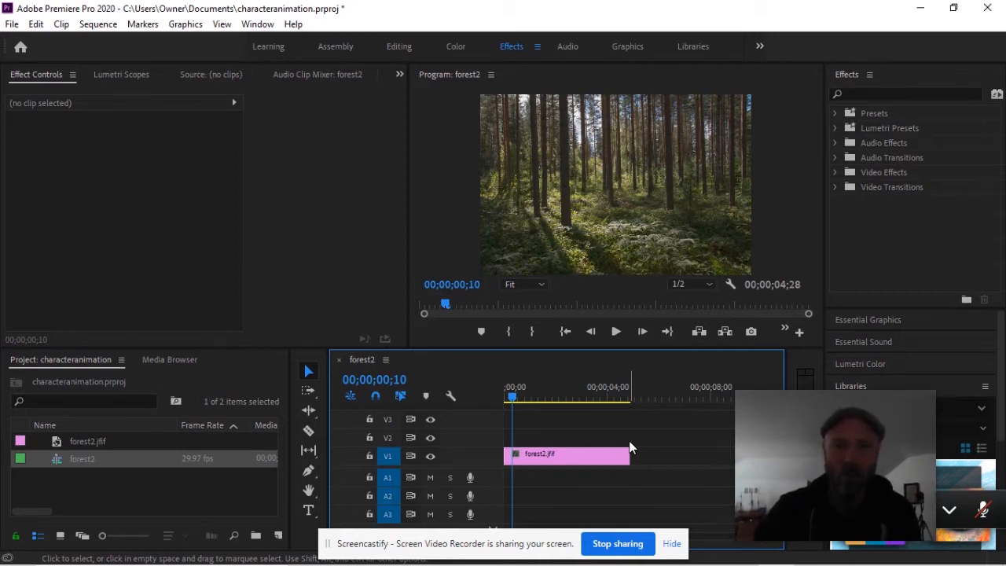
# Step: Replace the forest2.jfif clip in the timeline with an After Effects composition
pyautogui.rightClick(558, 458)
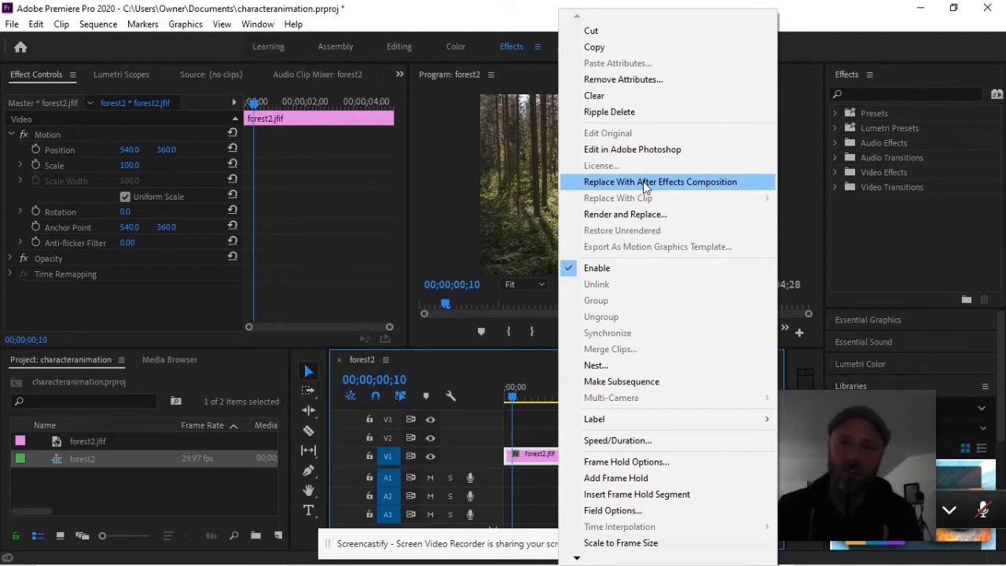
pyautogui.click(539, 457)
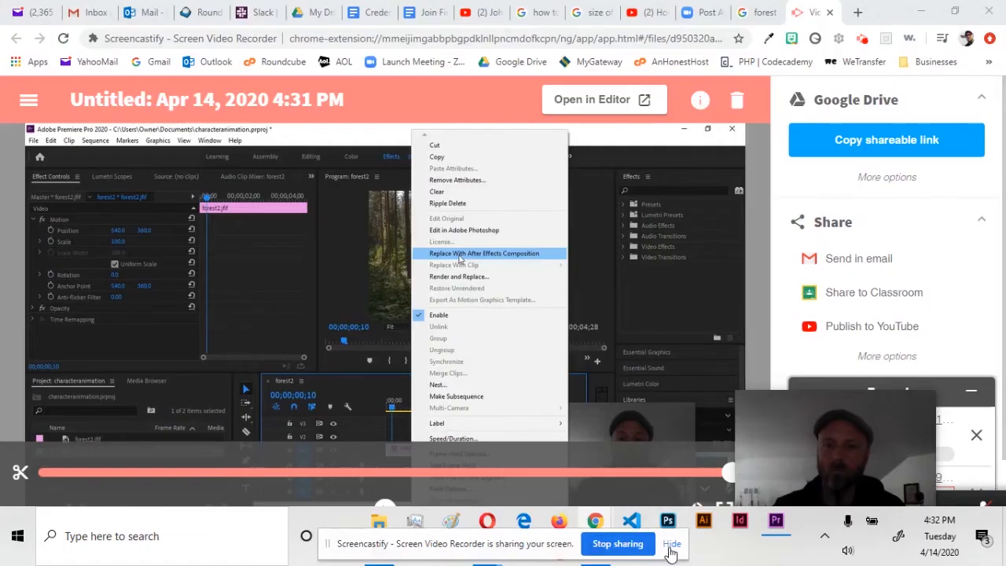
pyautogui.click(671, 550)
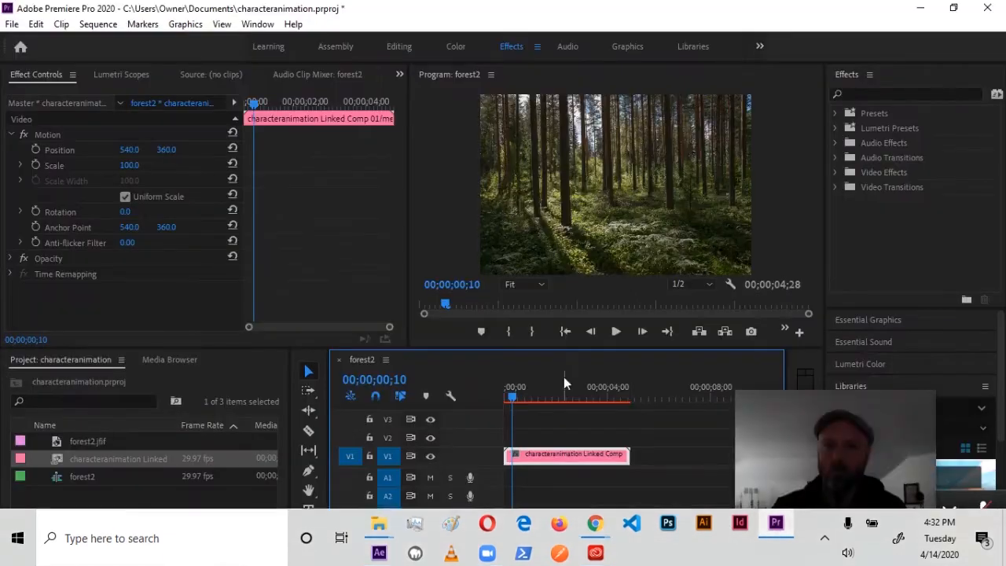
# Step: Replace the linked clip on V1 with another After Effects composition, play it in After Effects and return the playhead to the start
pyautogui.rightClick(560, 454)
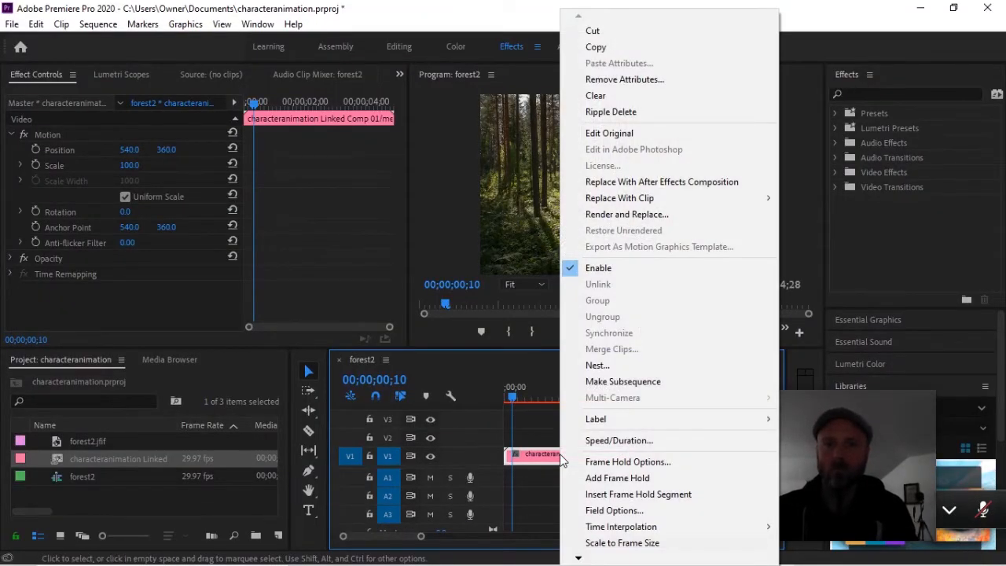
pyautogui.click(621, 184)
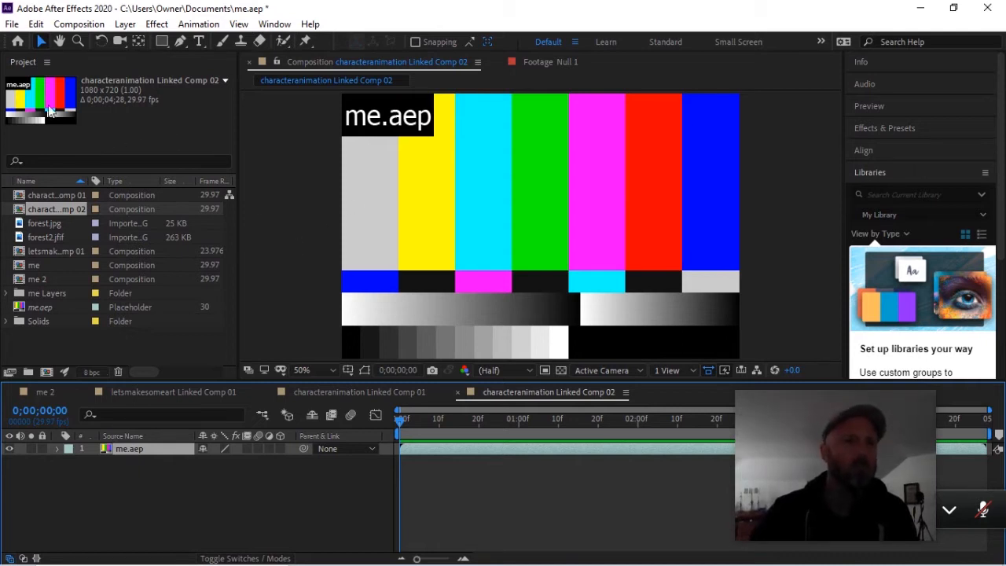
pyautogui.press('space')
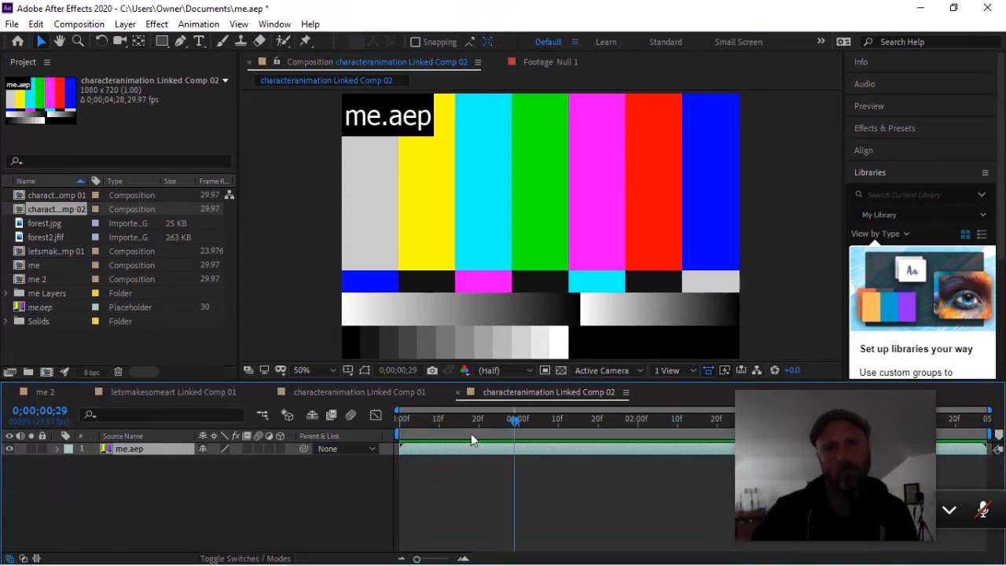
pyautogui.moveTo(514, 419); pyautogui.dragTo(397, 419)
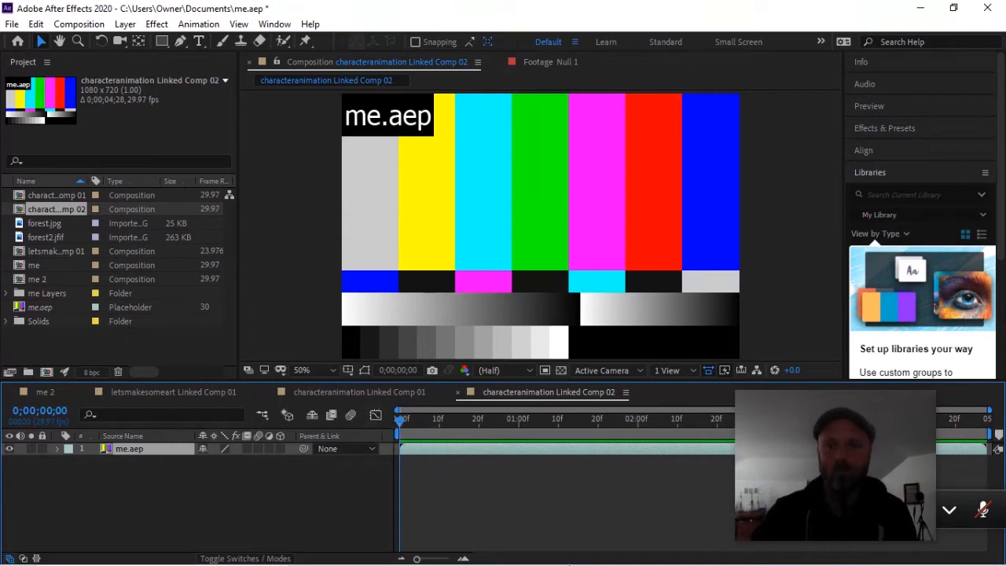
# Step: Switch to Chrome and preview the green 123RF forest image in the forest background image results
pyautogui.moveTo(571, 561)
pyautogui.moveTo(597, 521)
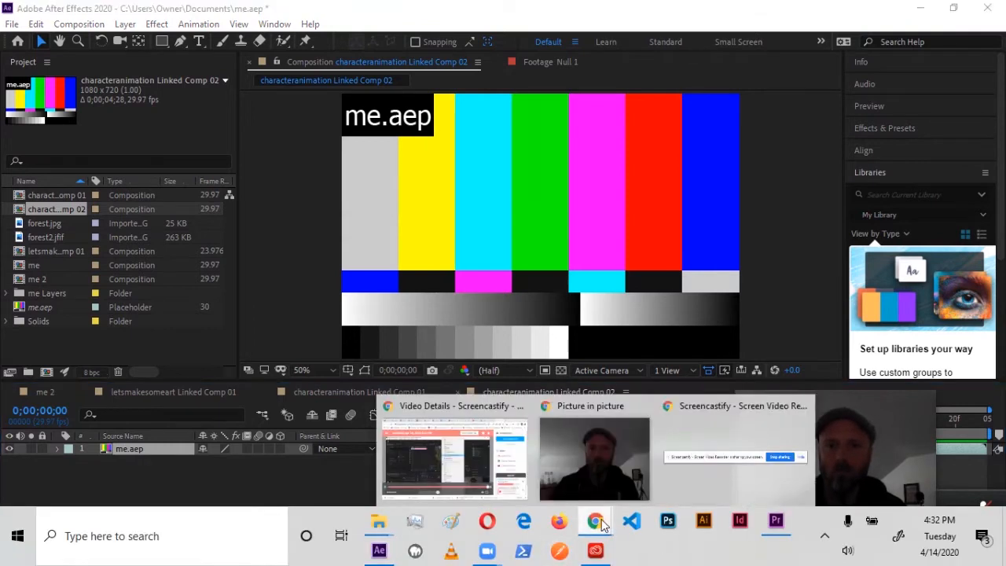
pyautogui.moveTo(506, 461)
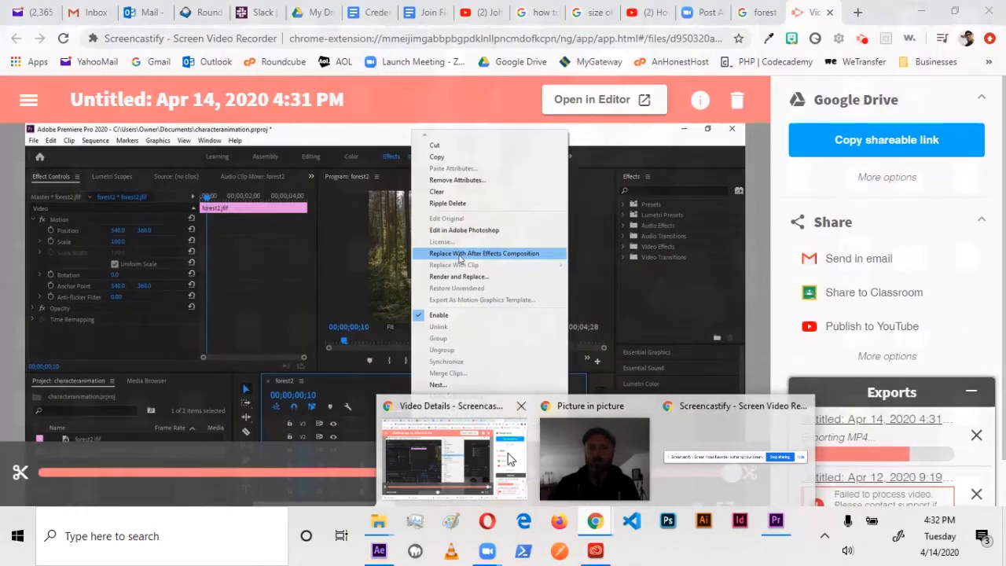
pyautogui.click(507, 453)
pyautogui.click(743, 11)
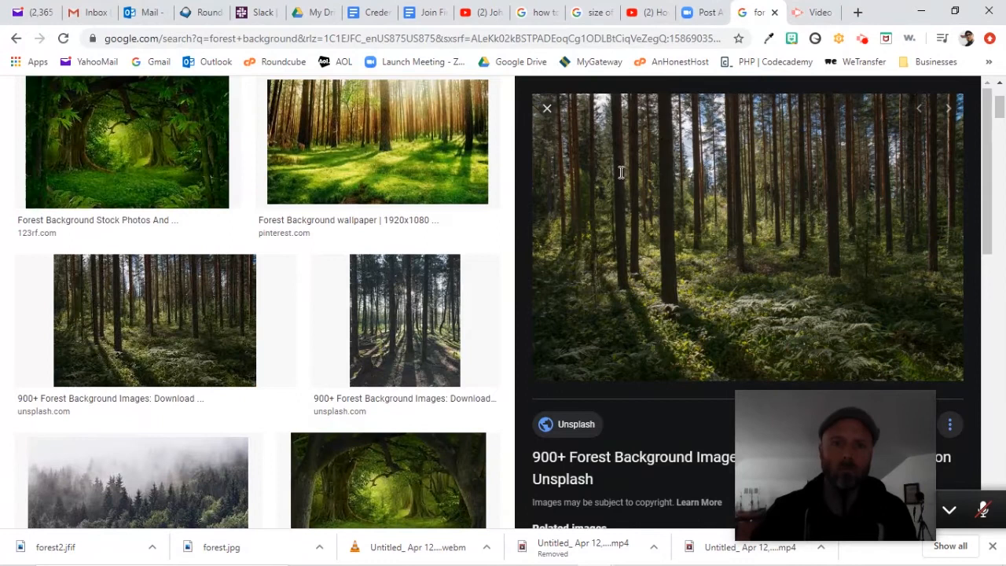
pyautogui.scroll(1, 621, 179)
pyautogui.scroll(1, 194, 204)
pyautogui.click(193, 202)
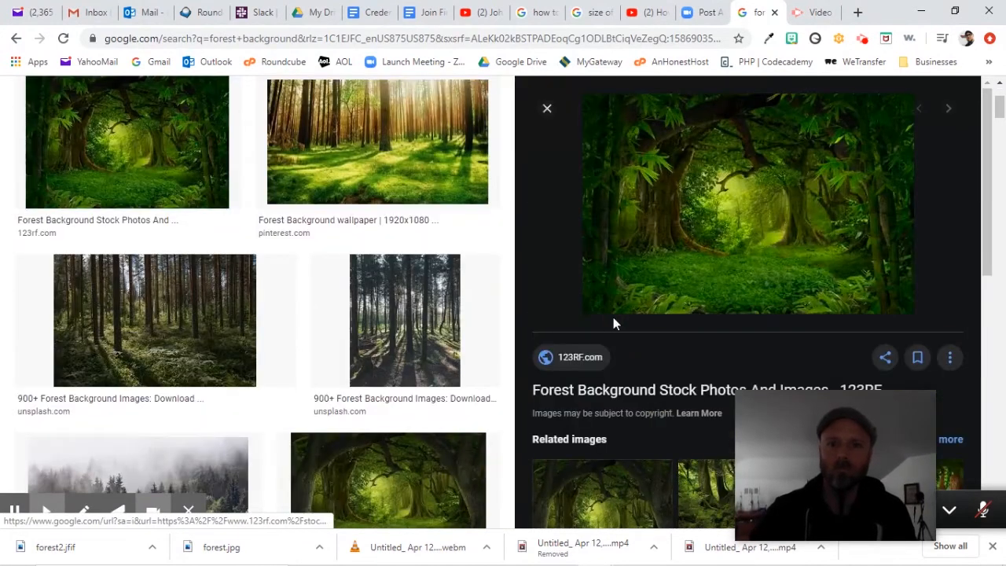
pyautogui.rightClick(664, 209)
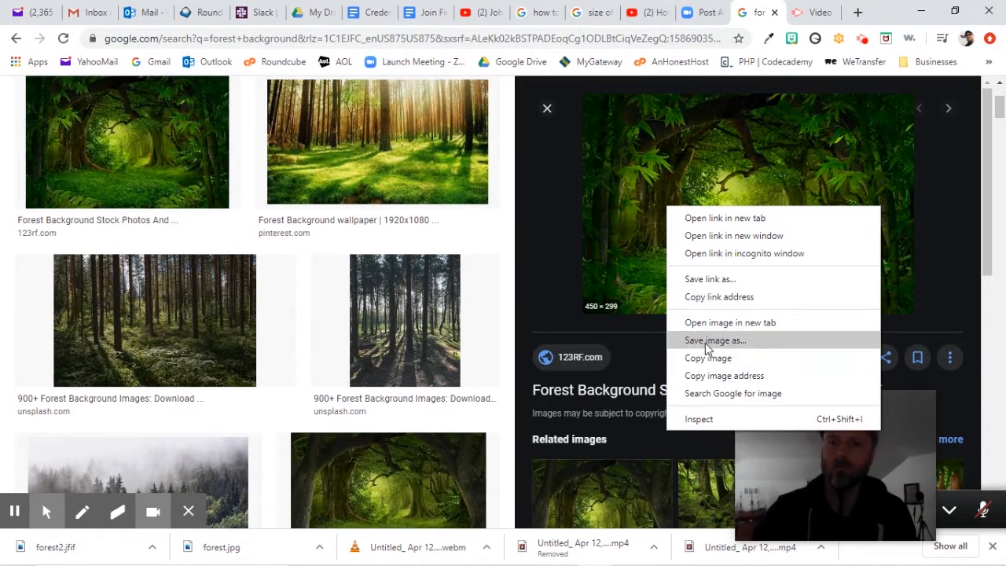
# Step: Switch back to Premiere Pro, play the forest2 sequence briefly, and delete forest2.jfif from the project
pyautogui.moveTo(631, 562)
pyautogui.click(775, 520)
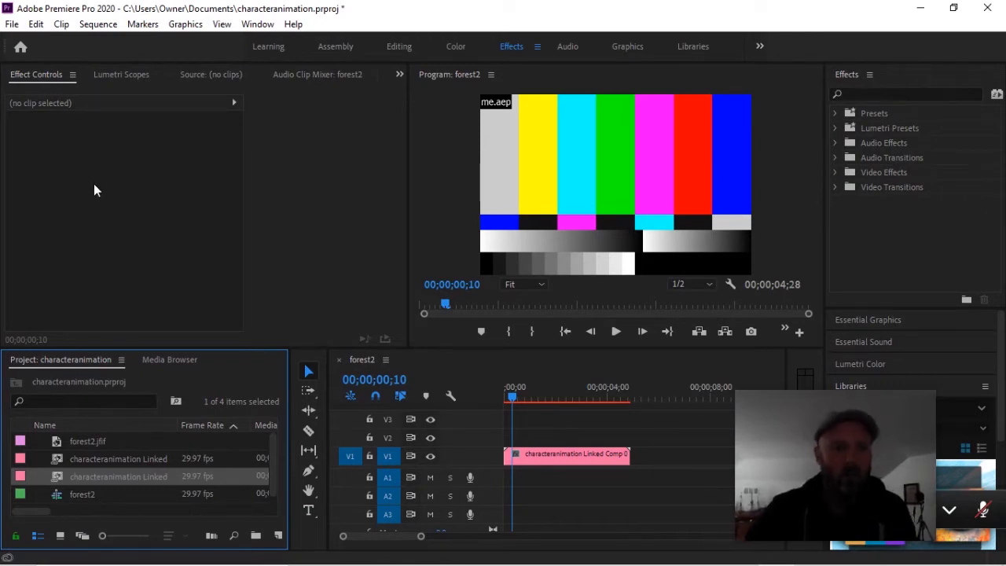
pyautogui.click(56, 442)
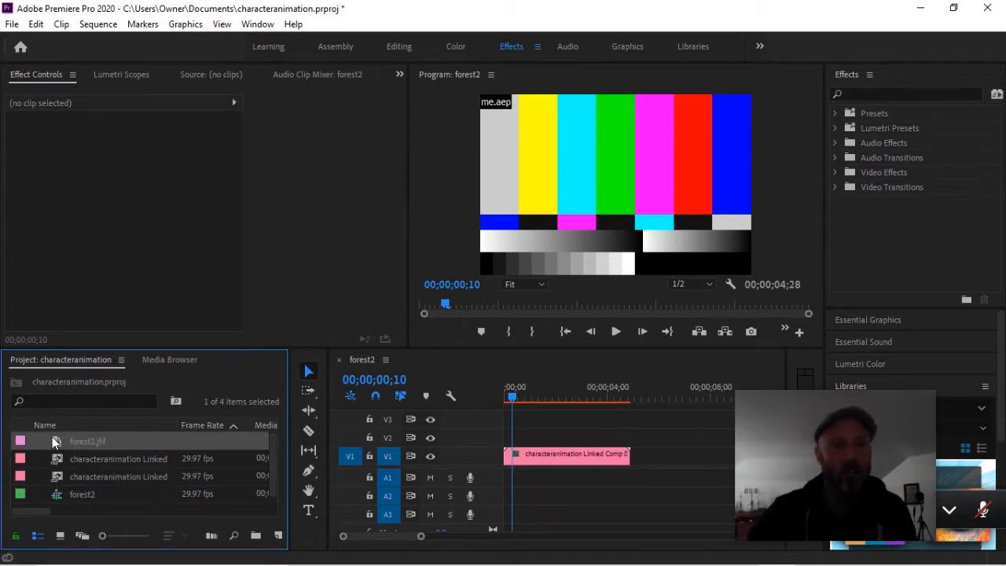
pyautogui.press('space')
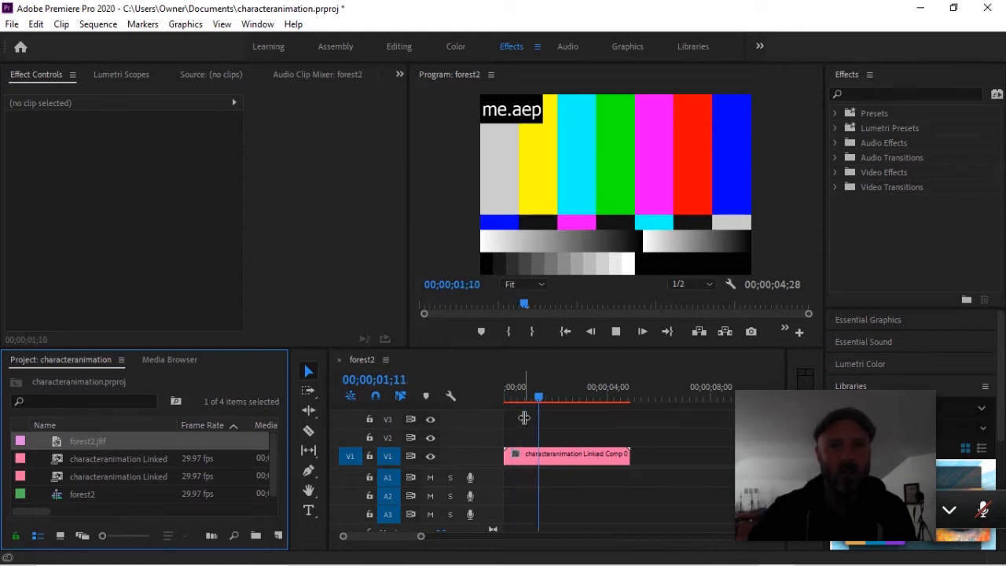
pyautogui.press('space')
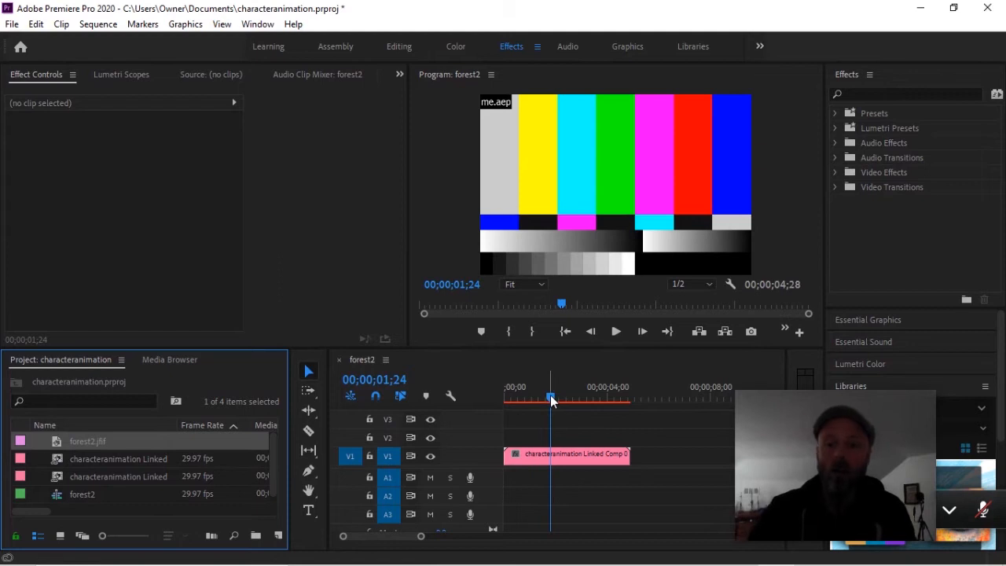
pyautogui.press('Delete')
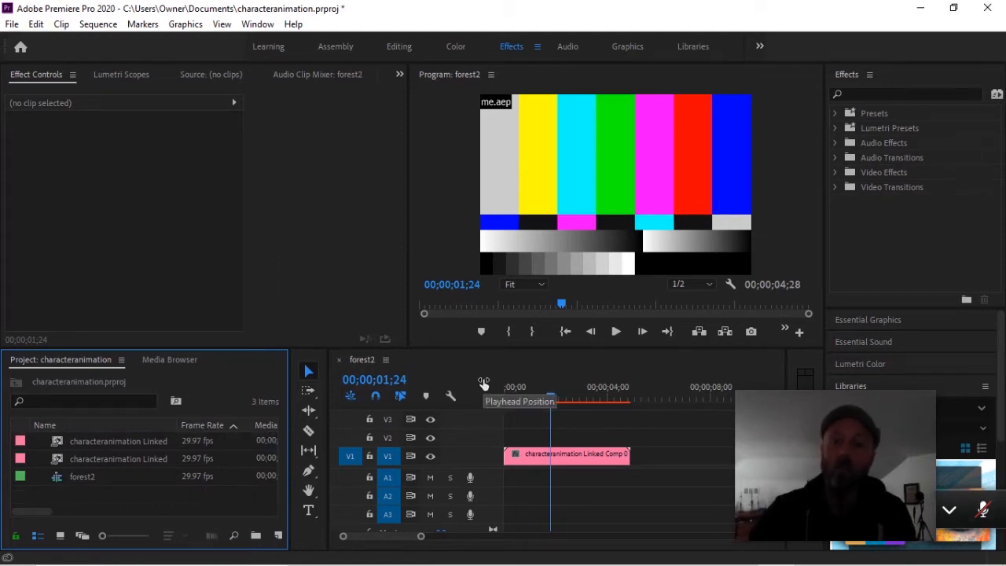
pyautogui.moveTo(666, 560)
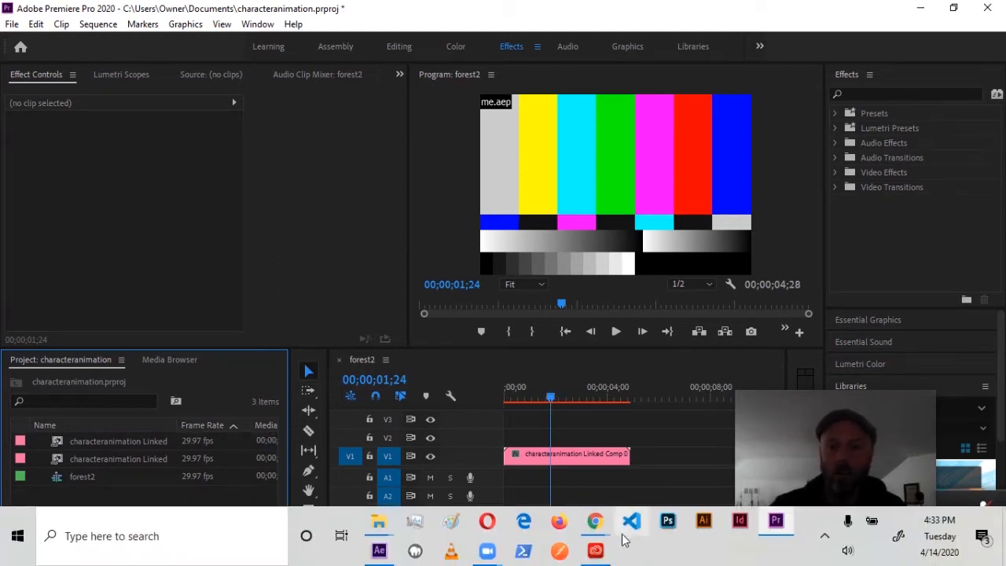
pyautogui.moveTo(595, 550)
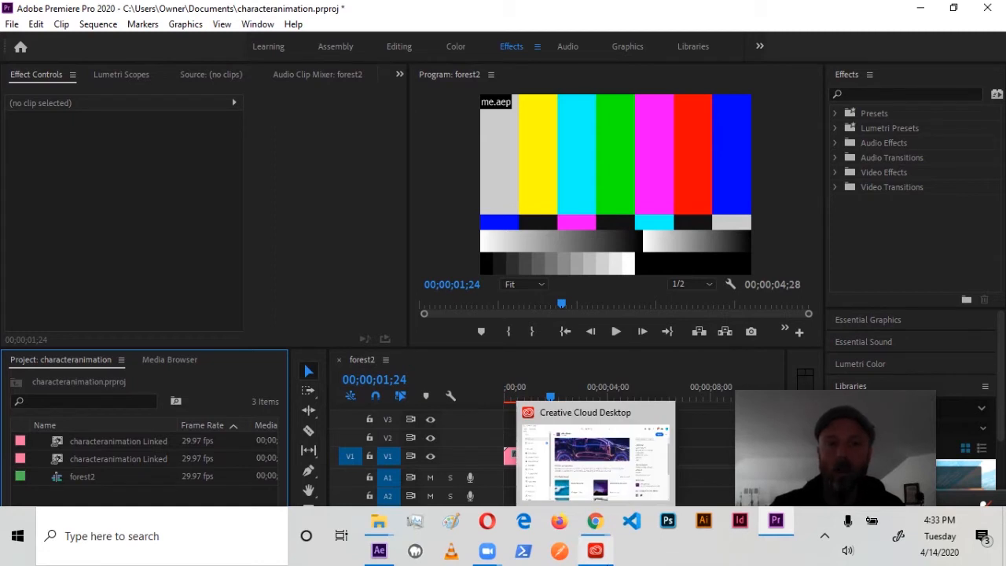
pyautogui.click(784, 525)
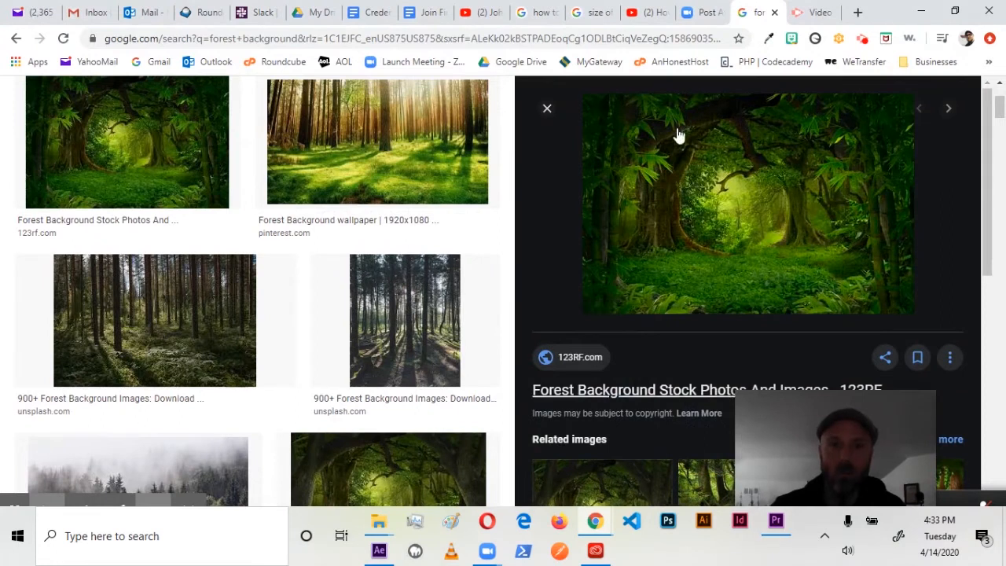
pyautogui.moveTo(699, 564)
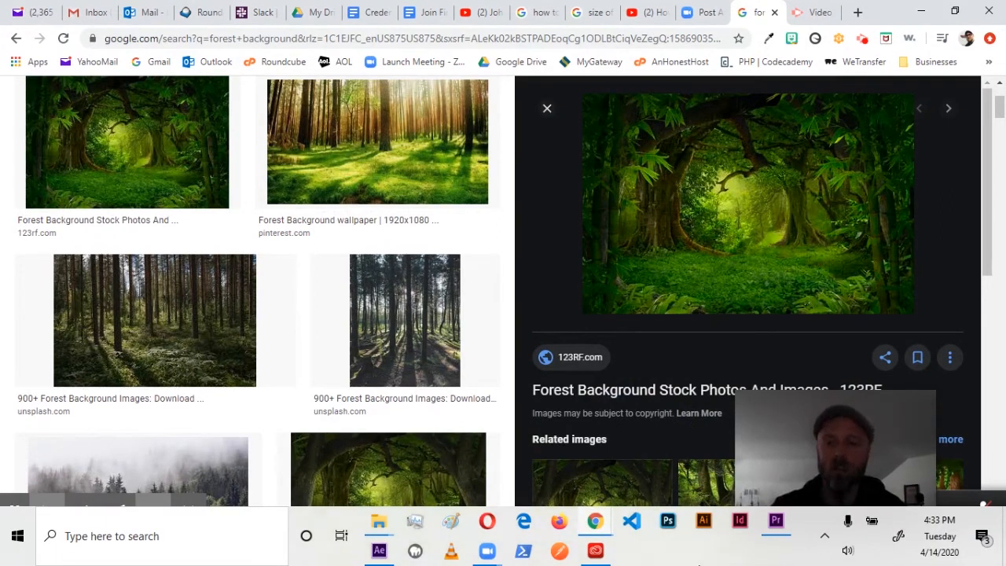
pyautogui.click(699, 564)
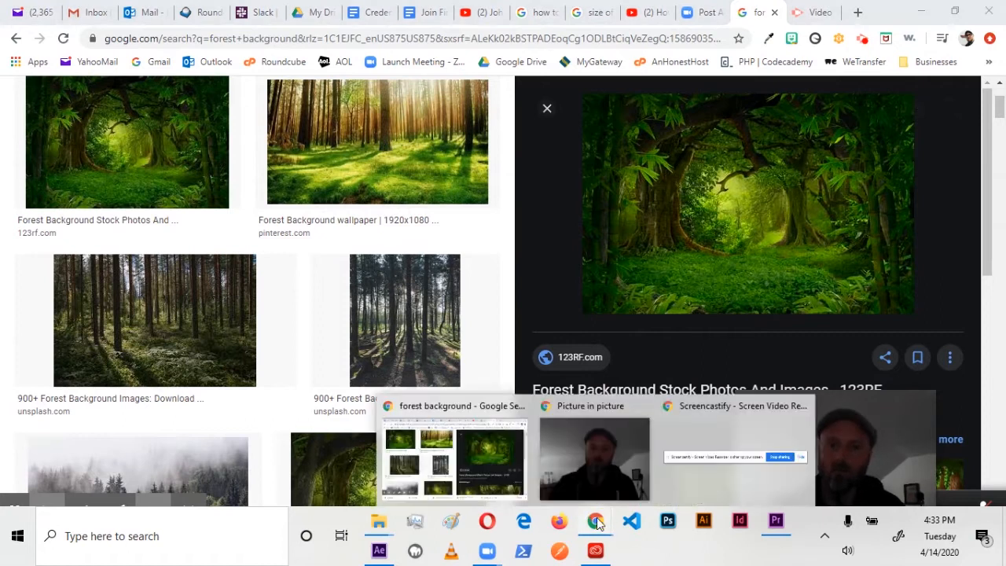
# Step: Switch back to Premiere Pro and delete the linked compositions and the forest2 sequence from the project
pyautogui.click(775, 522)
pyautogui.click(83, 478)
pyautogui.press('Delete')
# Step: Import forest.jpg into the characteranimation project and create a sequence from it in the empty timeline
pyautogui.click(12, 25)
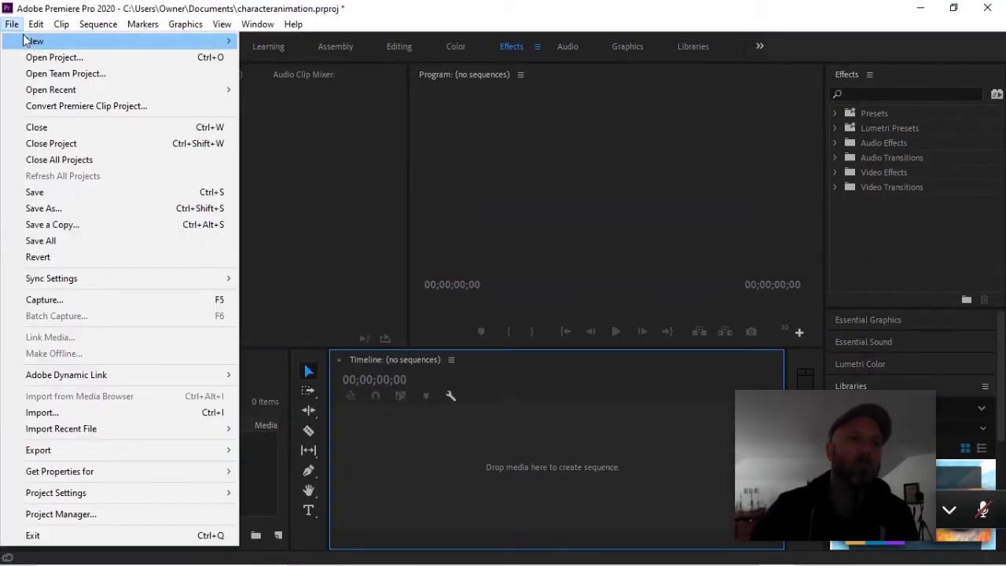
pyautogui.click(41, 412)
pyautogui.scroll(-10, 317, 357)
pyautogui.doubleClick(482, 341)
pyautogui.moveTo(76, 441); pyautogui.dragTo(385, 437)
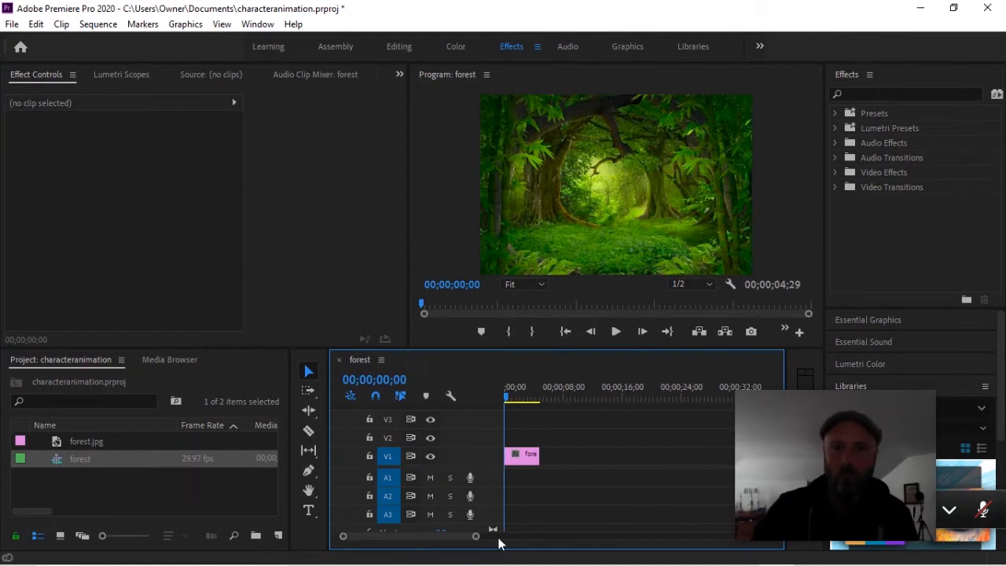
# Step: Examine the forest sequence's properties and sequence settings for its frame size, and close both without changes
pyautogui.rightClick(80, 460)
pyautogui.click(130, 205)
pyautogui.doubleClick(125, 144)
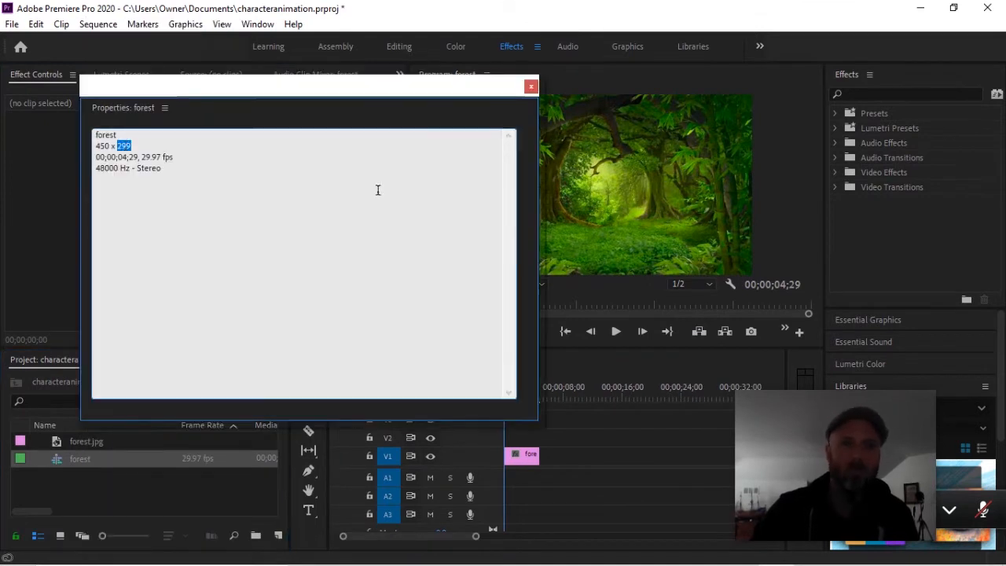
pyautogui.click(532, 86)
pyautogui.rightClick(71, 459)
pyautogui.click(126, 234)
pyautogui.click(684, 540)
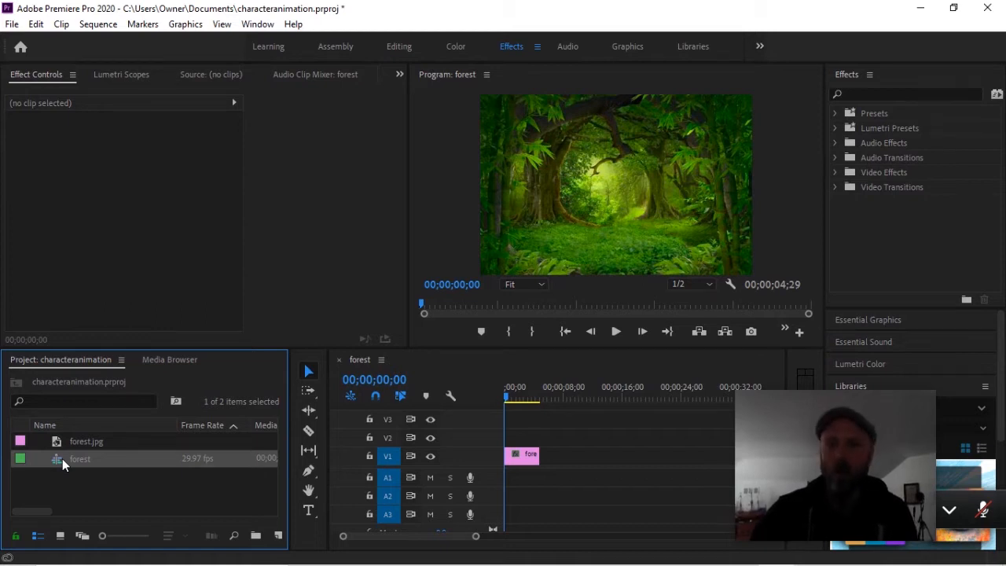
# Step: Open the forest sequence's settings, try to set the horizontal frame size to 1280, and set the vertical size to 720
pyautogui.rightClick(62, 458)
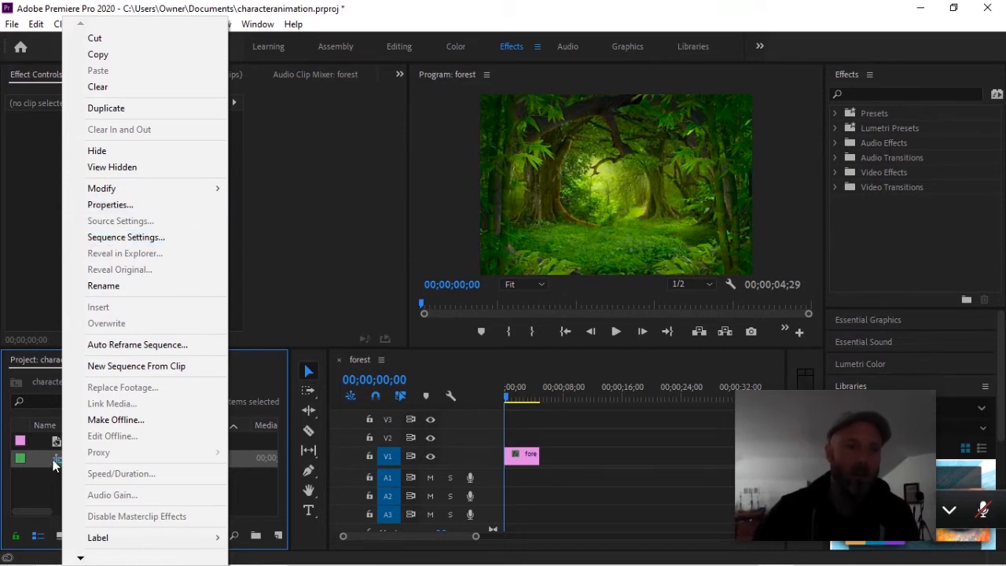
pyautogui.click(119, 237)
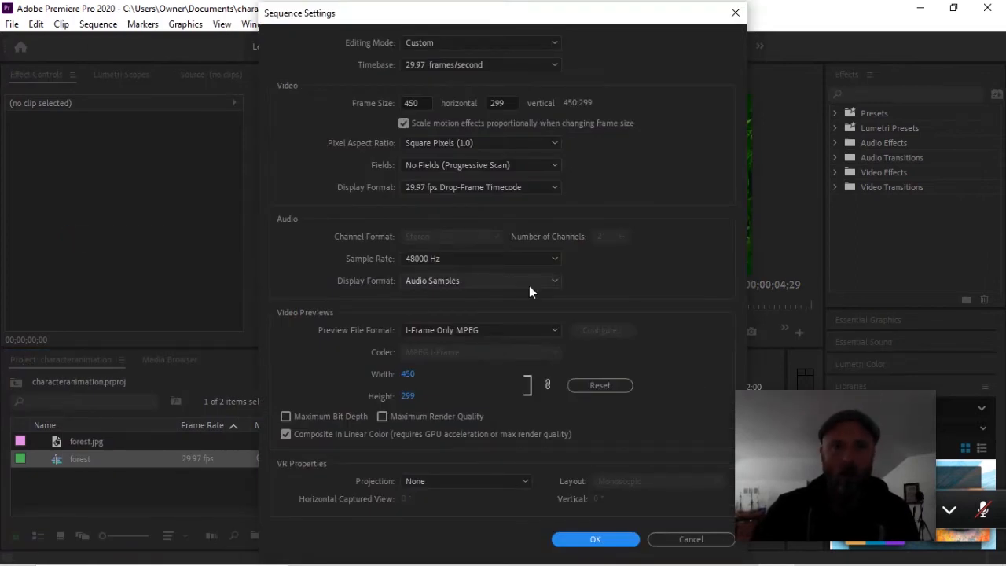
pyautogui.click(423, 102)
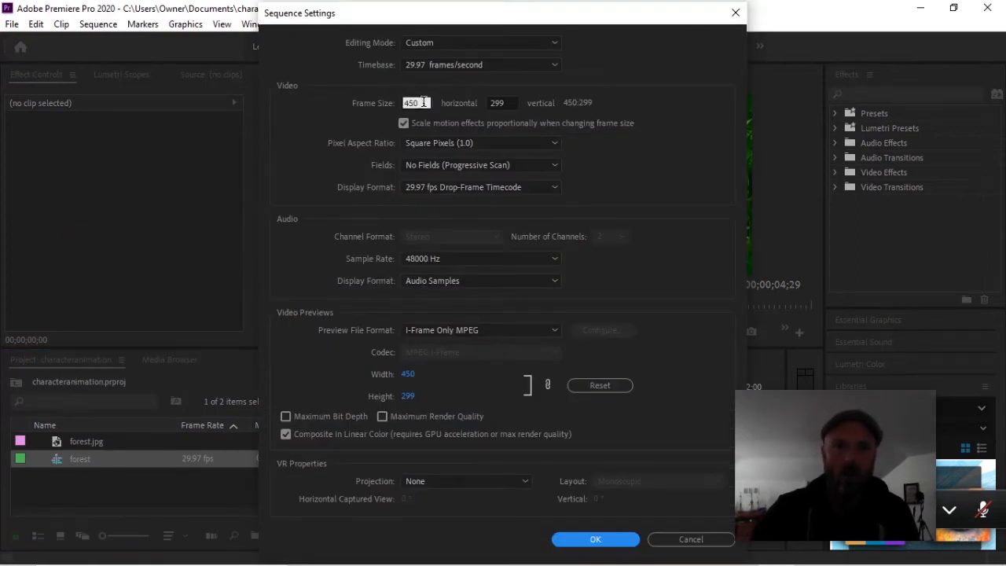
pyautogui.press('BackSpace')
pyautogui.press('BackSpace')
pyautogui.write('1280')
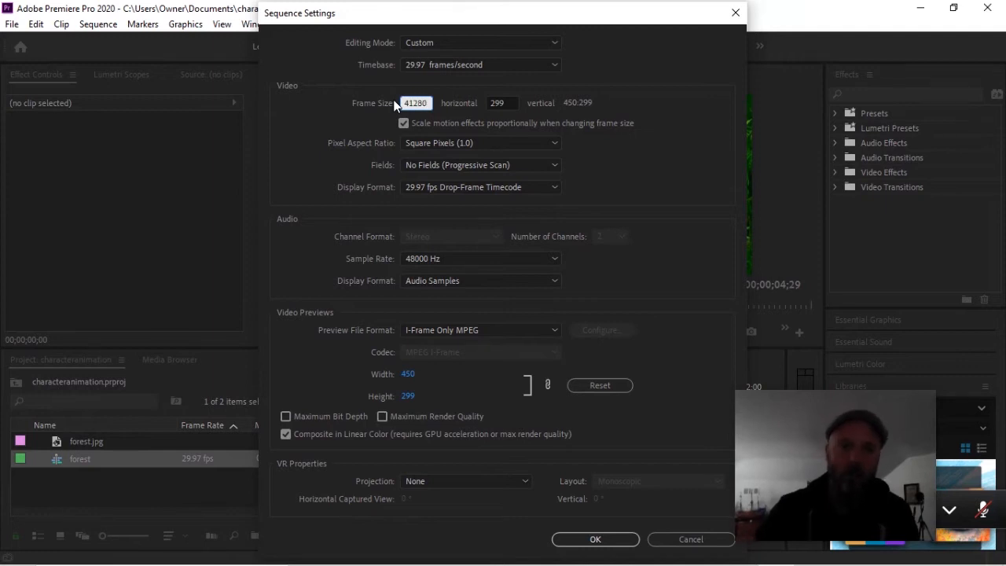
pyautogui.press('Tab')
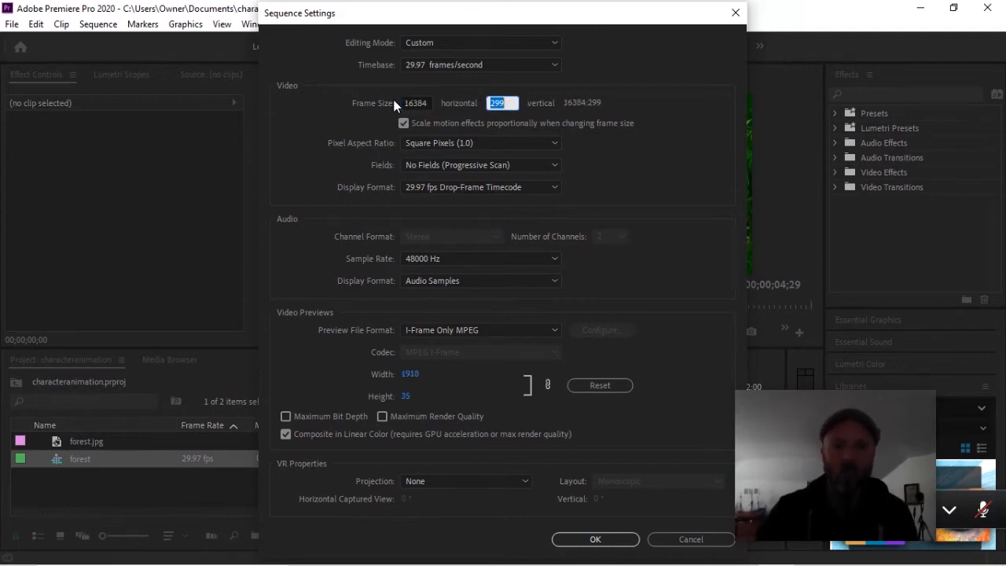
pyautogui.write('720')
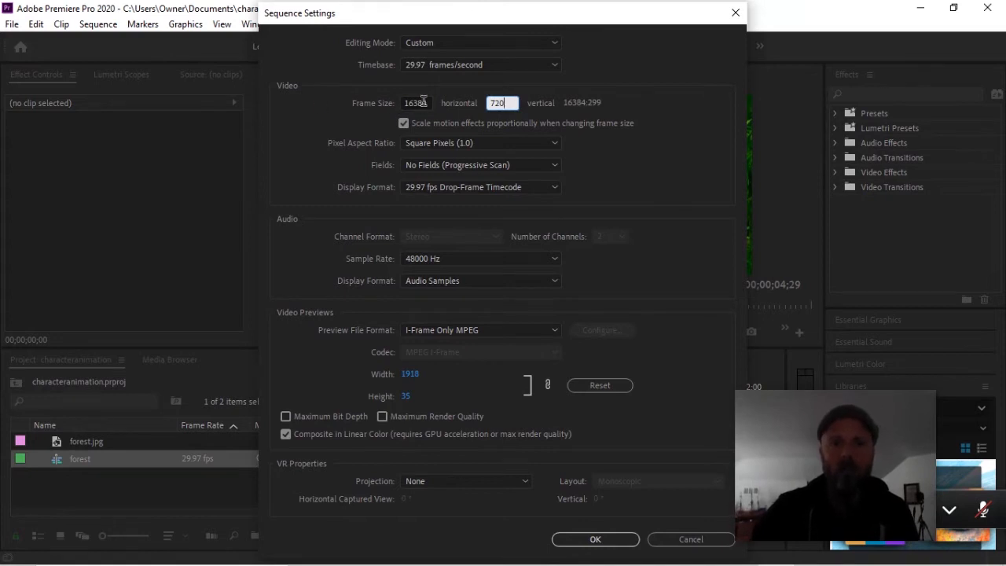
# Step: Turn off proportional scaling of motion effects, set the forest sequence's horizontal frame size to 1280, and apply the settings, accepting preview deletion
pyautogui.click(415, 104)
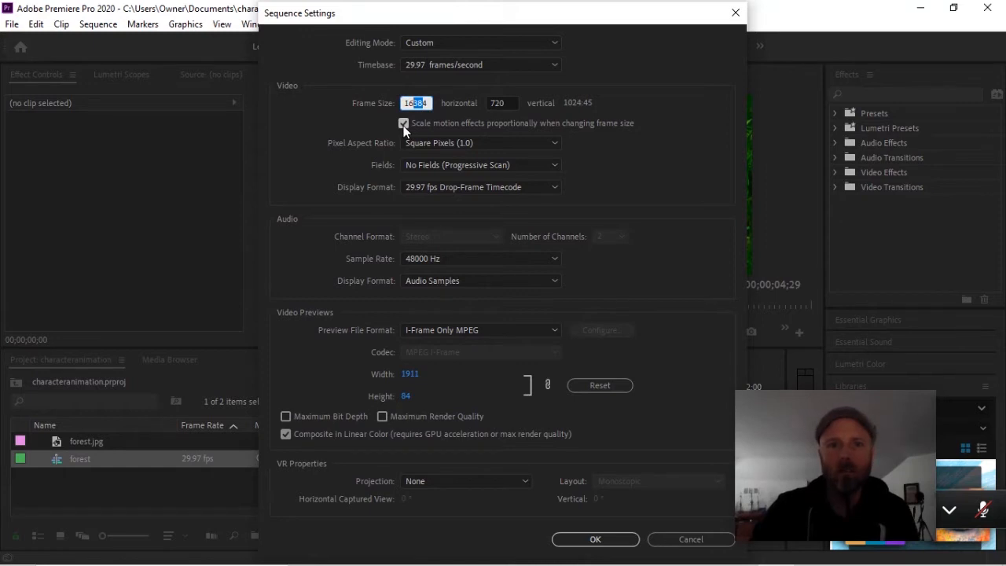
pyautogui.click(403, 124)
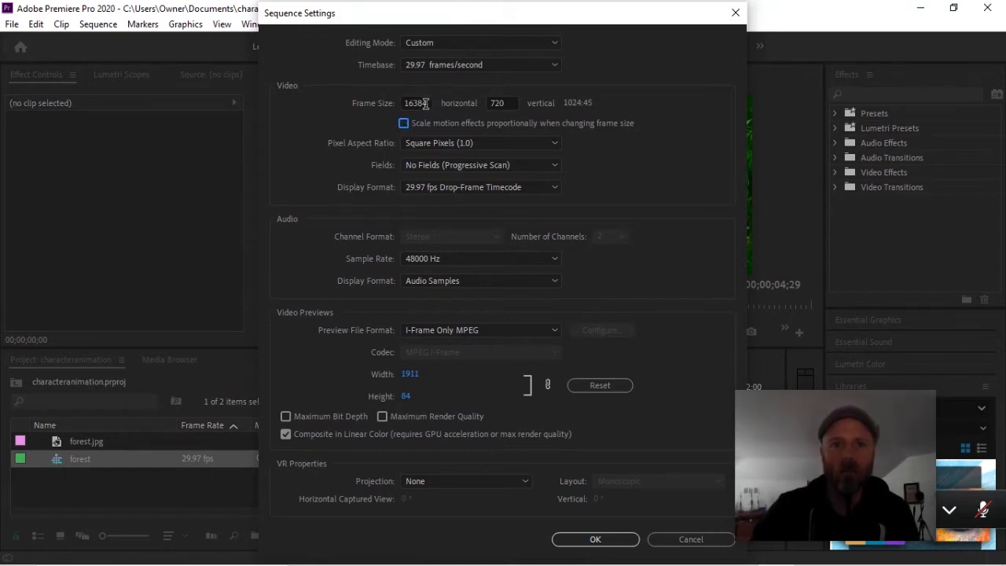
pyautogui.moveTo(429, 103); pyautogui.dragTo(372, 109)
pyautogui.write('1280')
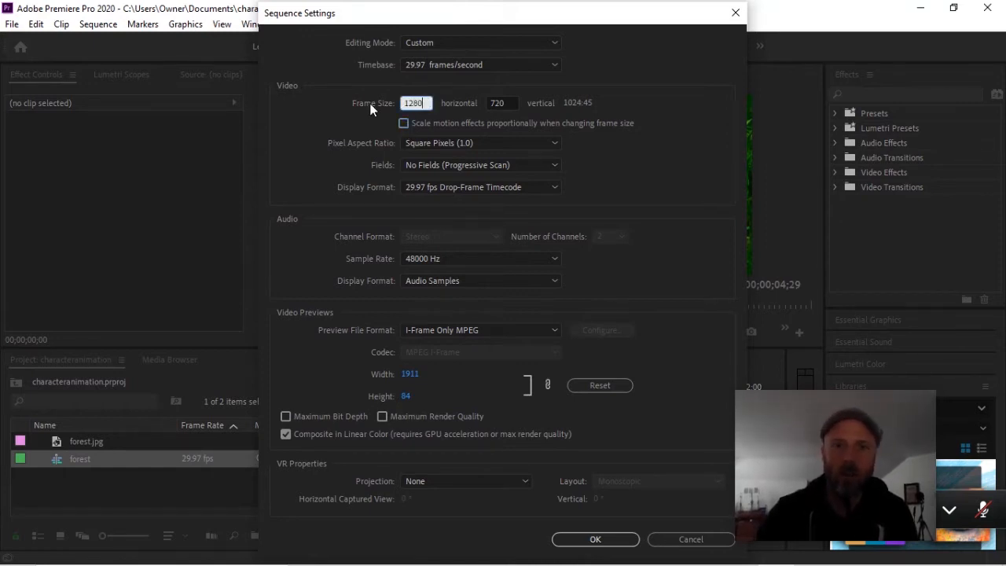
pyautogui.click(445, 124)
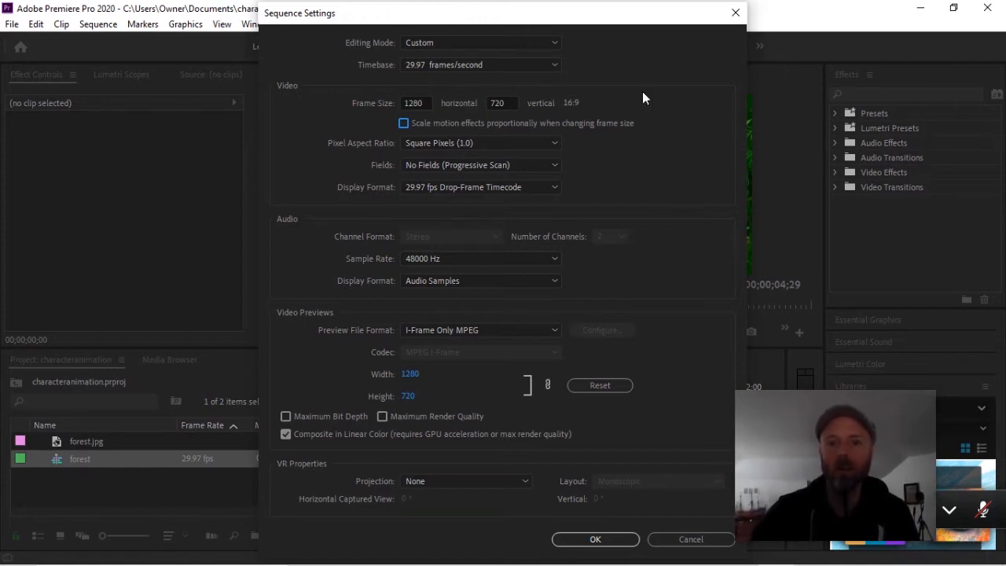
pyautogui.click(595, 539)
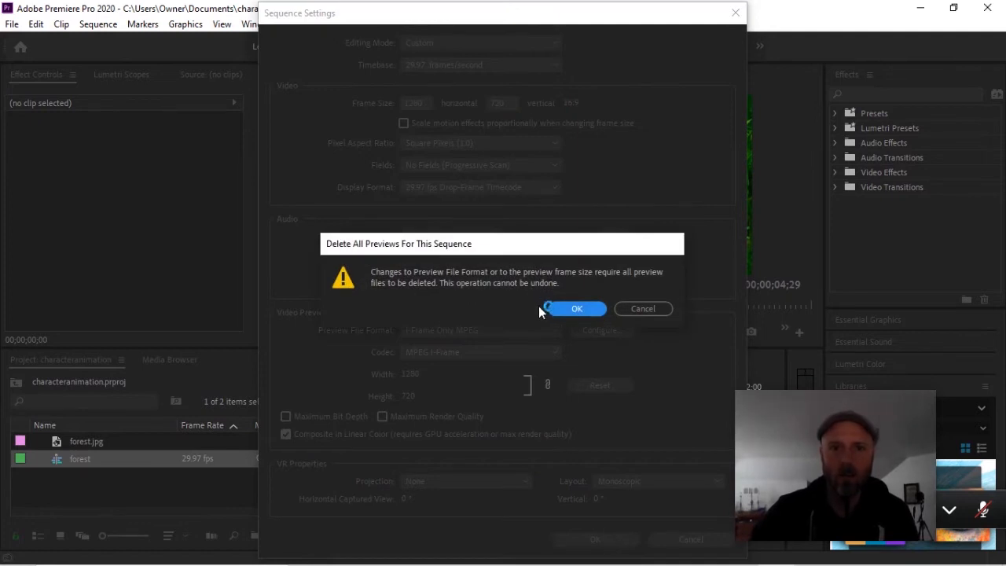
pyautogui.click(577, 309)
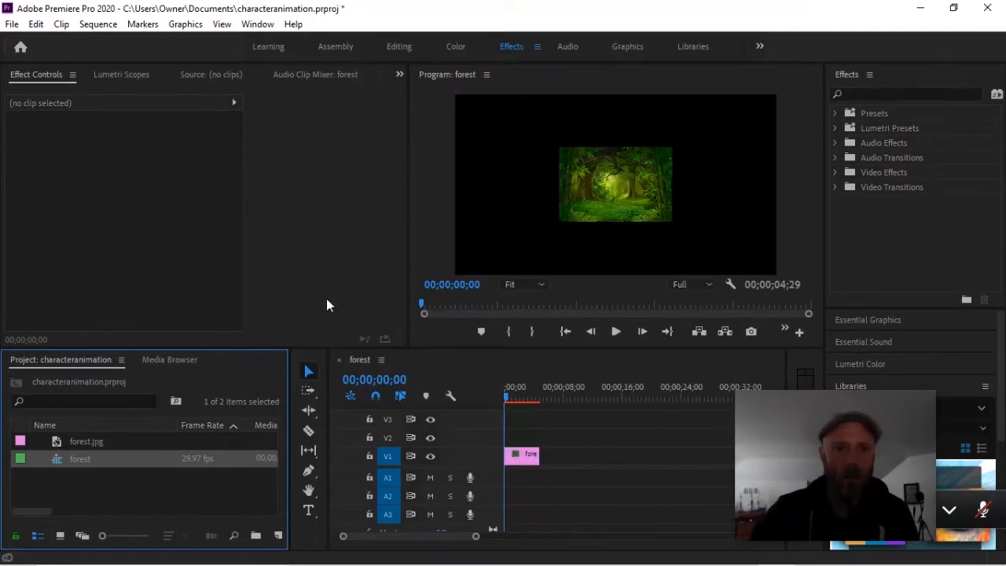
pyautogui.click(621, 169)
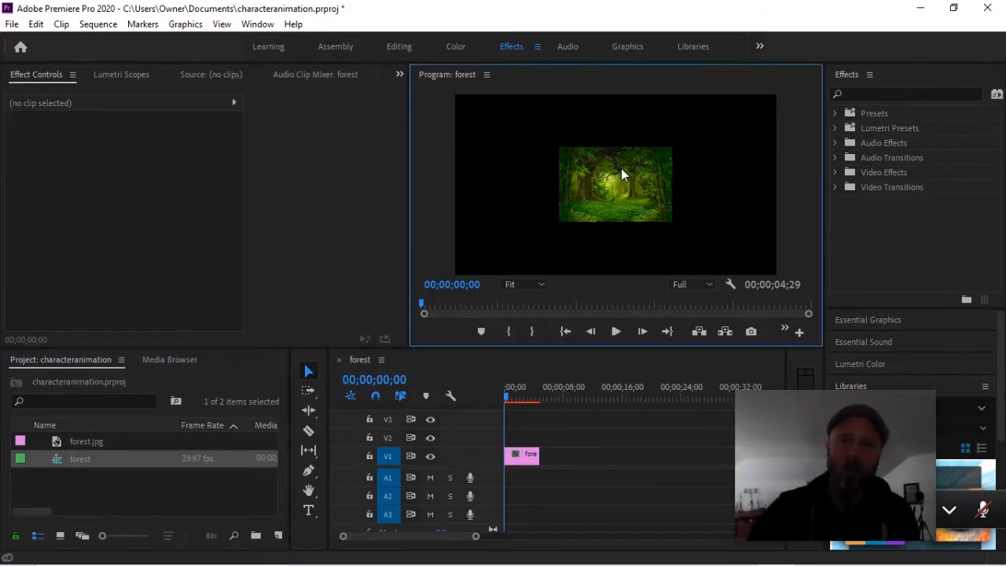
pyautogui.click(52, 438)
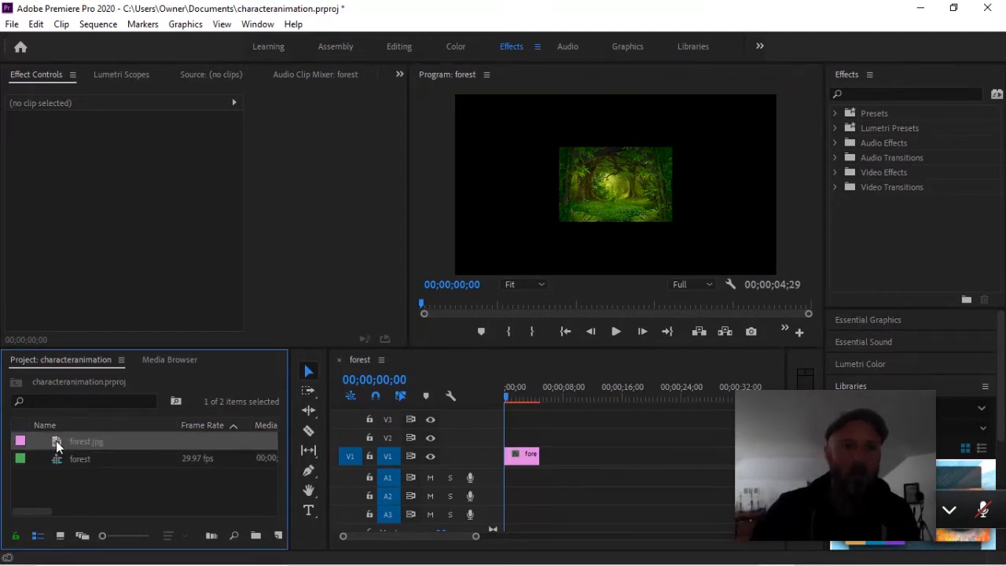
pyautogui.click(43, 87)
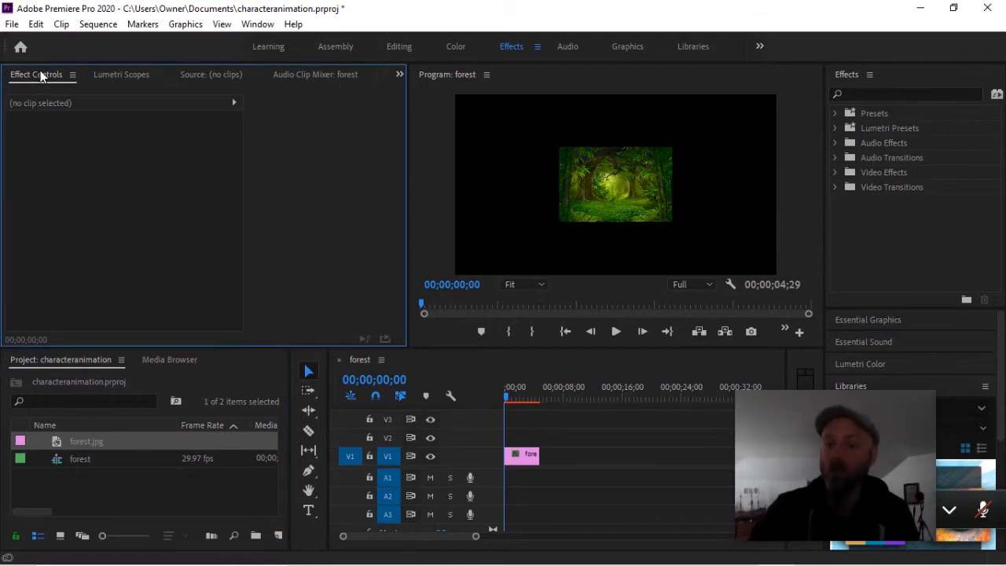
pyautogui.doubleClick(41, 75)
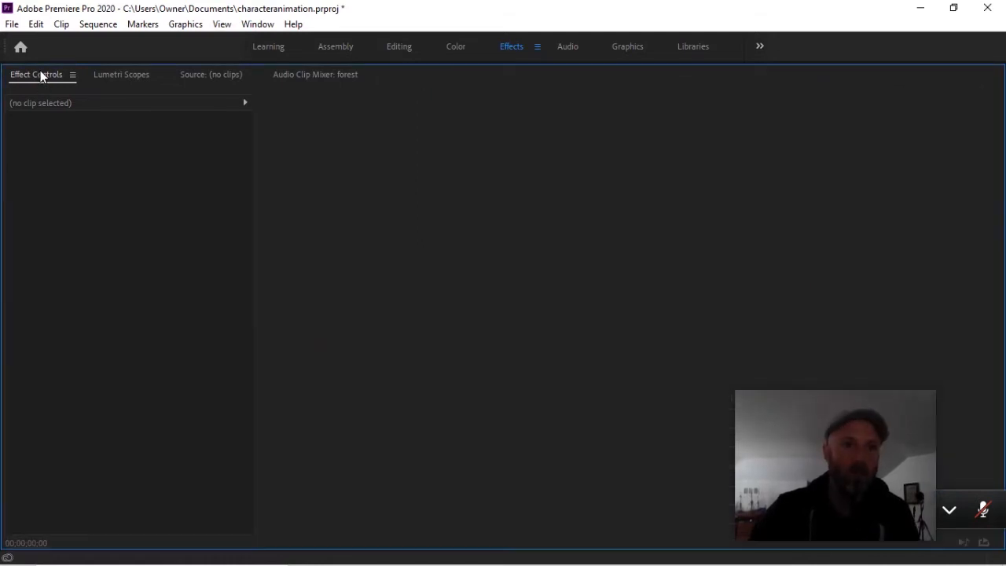
pyautogui.doubleClick(41, 75)
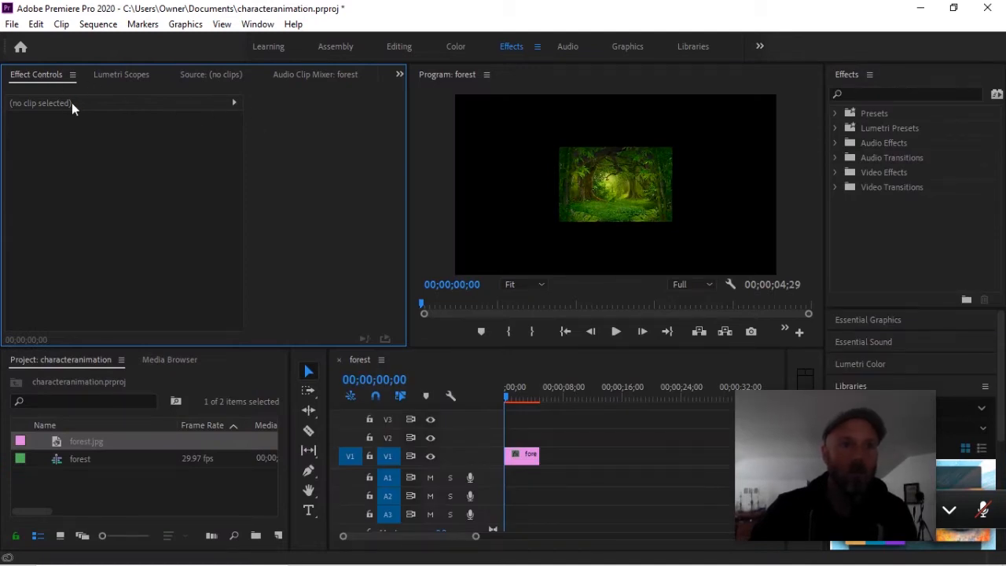
# Step: Scale the forest.jpg clip in the timeline up to 287 so that it fills the frame
pyautogui.click(527, 460)
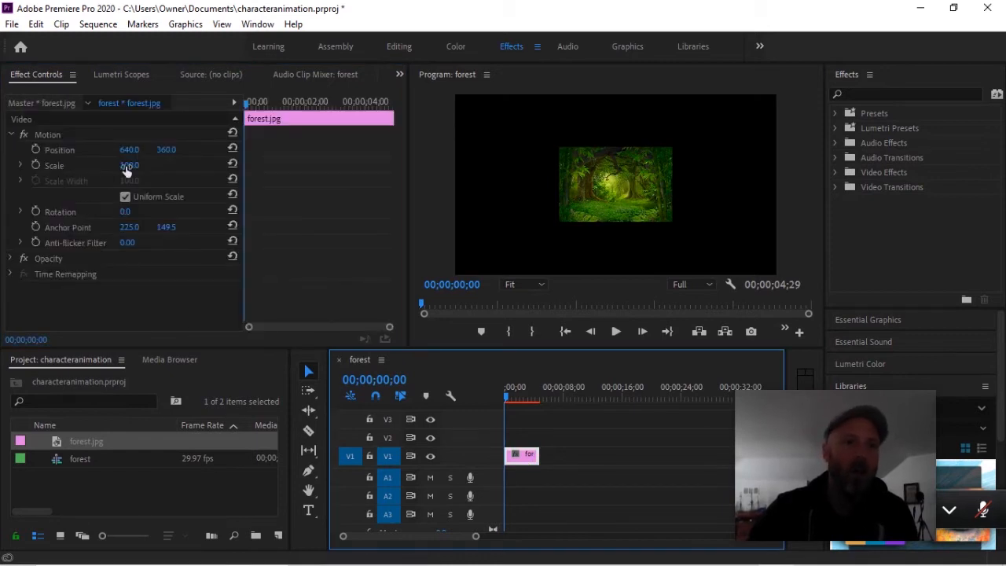
pyautogui.moveTo(133, 169)
pyautogui.mouseDown()
pyautogui.moveTo(257, 193)
pyautogui.moveTo(140, 165)
pyautogui.mouseUp()
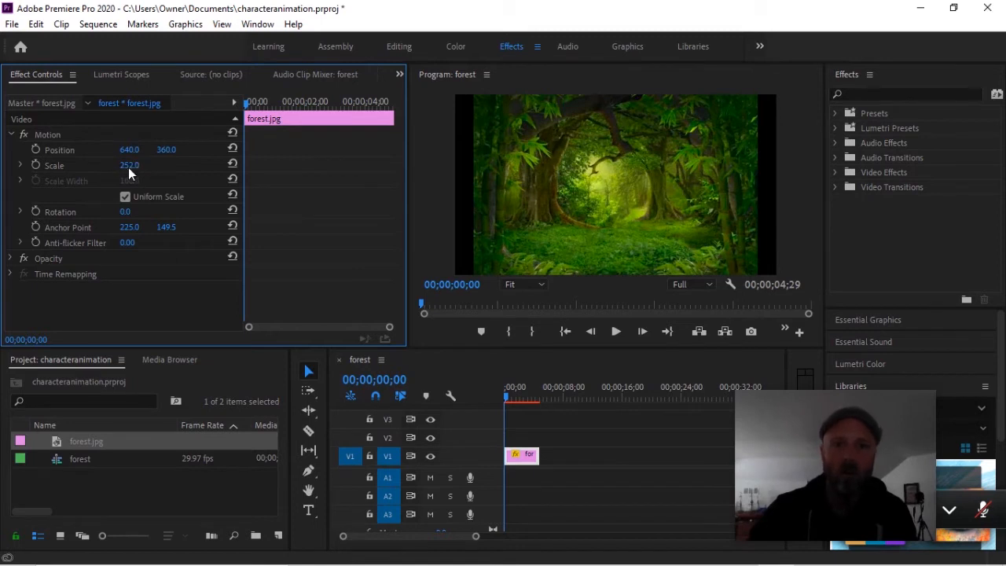
pyautogui.click(140, 163)
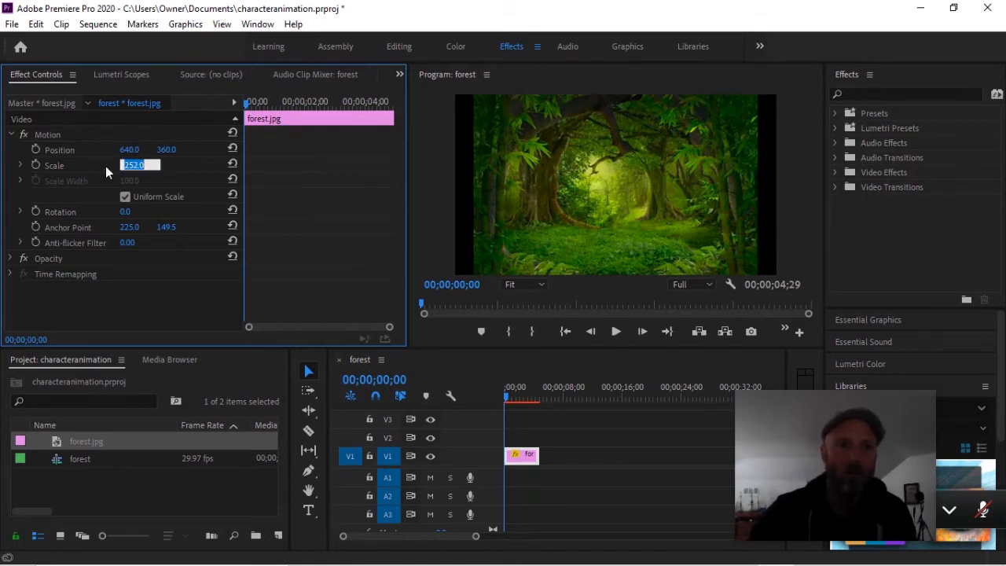
pyautogui.click(124, 173)
pyautogui.click(139, 163)
pyautogui.click(87, 183)
pyautogui.moveTo(128, 166)
pyautogui.mouseDown()
pyautogui.moveTo(180, 171)
pyautogui.moveTo(140, 161)
pyautogui.mouseUp()
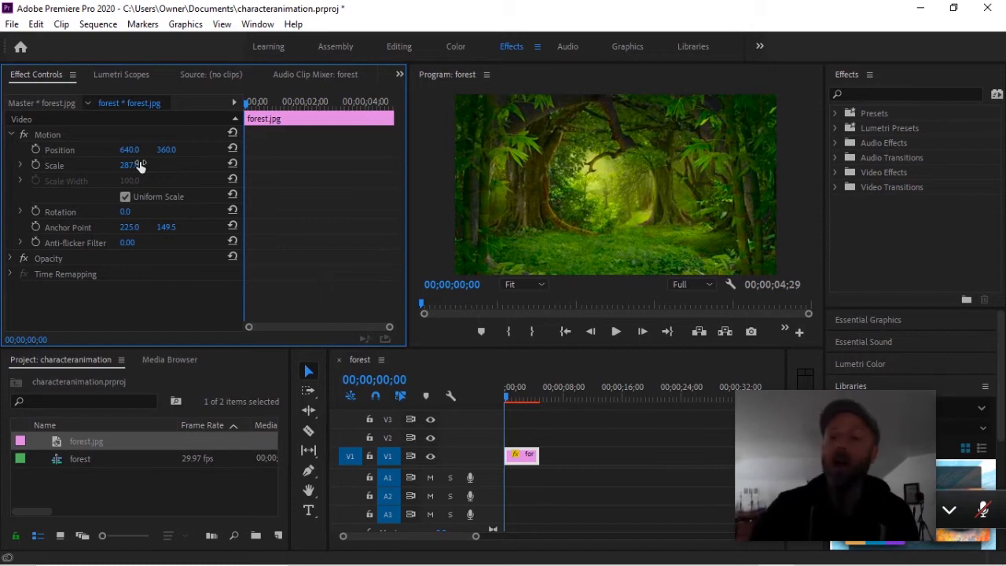
# Step: Open the options for the forest clip in the timeline, and switch to the character2 project in After Effects
pyautogui.rightClick(520, 458)
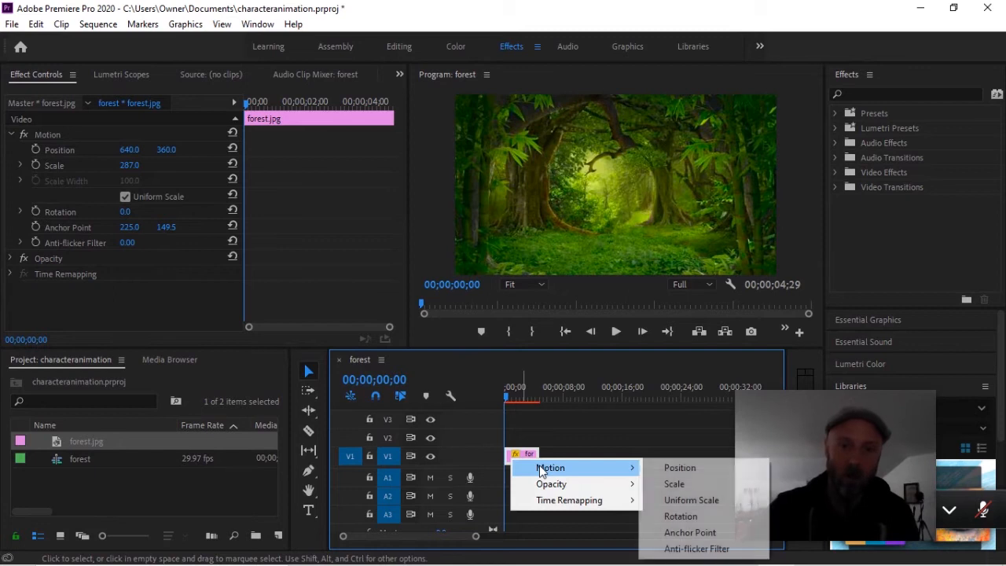
pyautogui.rightClick(527, 457)
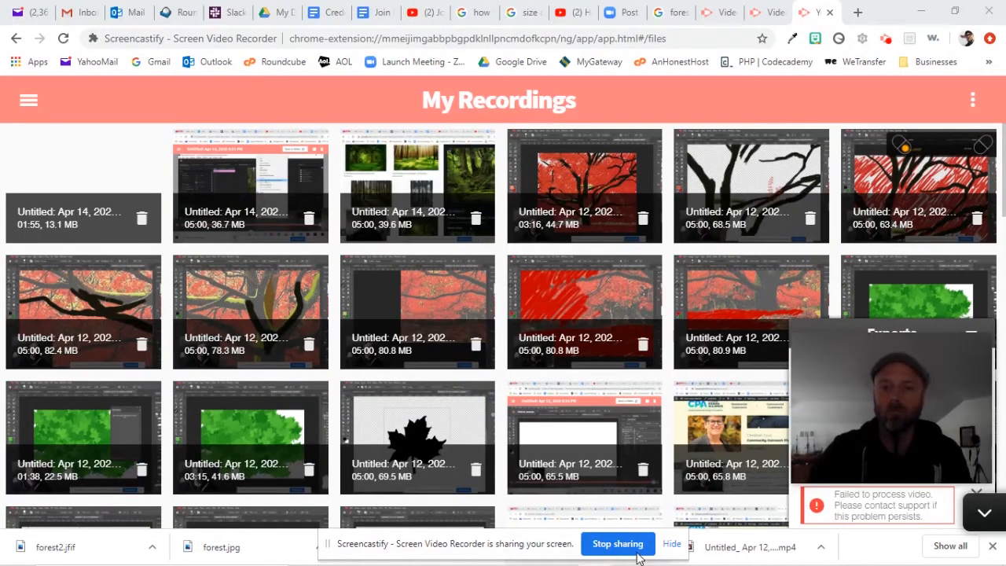
pyautogui.click(672, 543)
pyautogui.moveTo(621, 565)
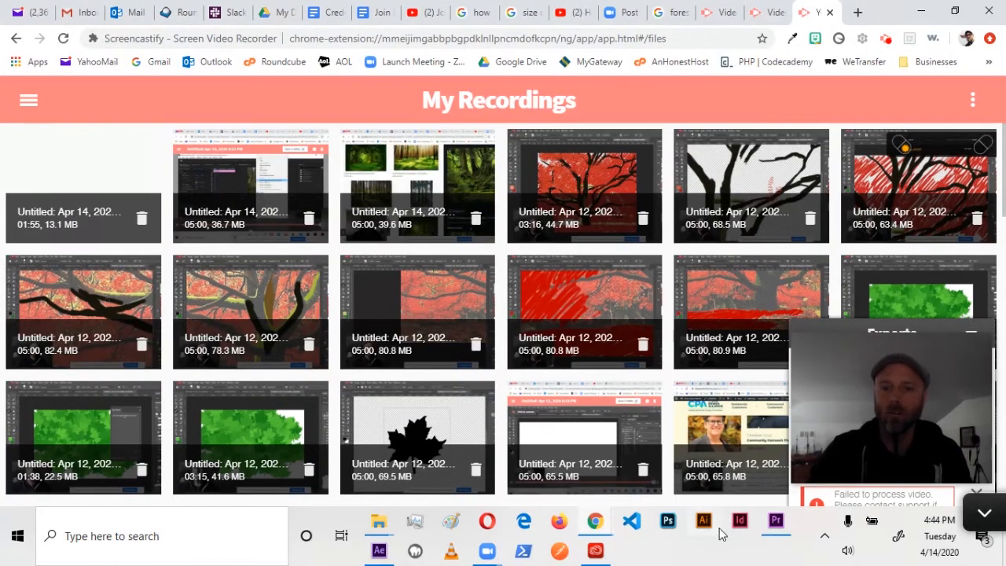
pyautogui.click(379, 552)
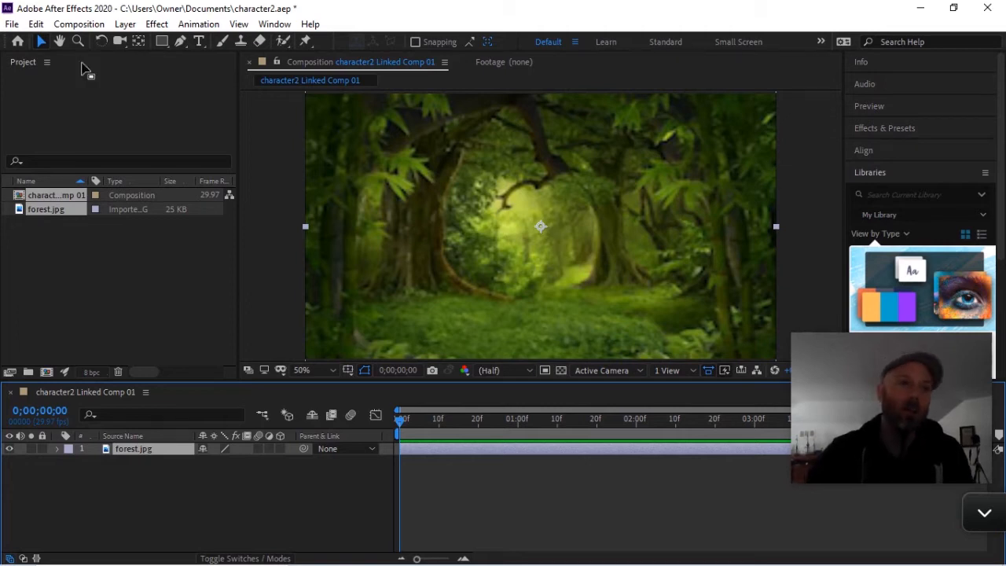
# Step: Import me.ai from the Desktop as a Composition with footage dimensions set to Layer Size
pyautogui.click(11, 24)
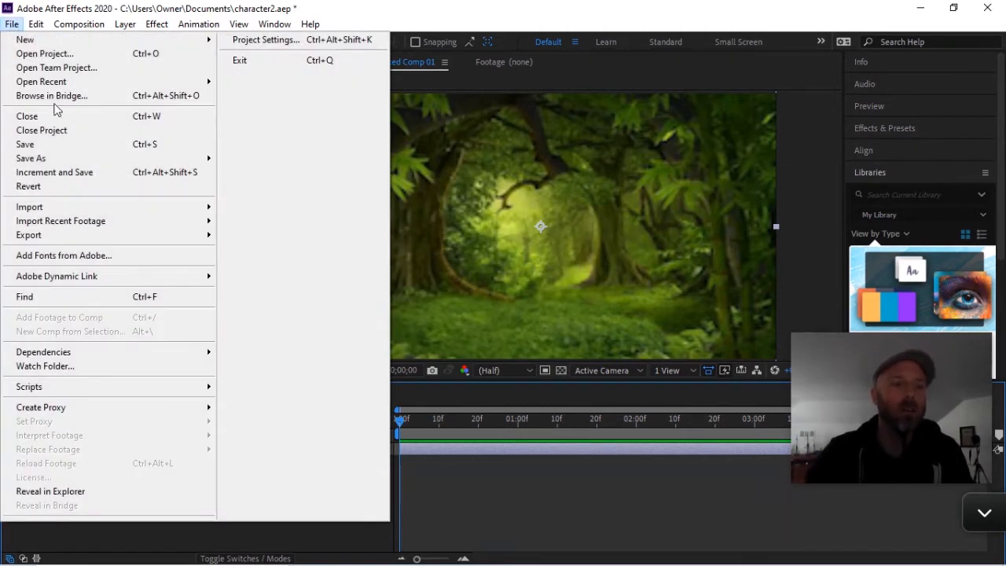
pyautogui.moveTo(157, 208)
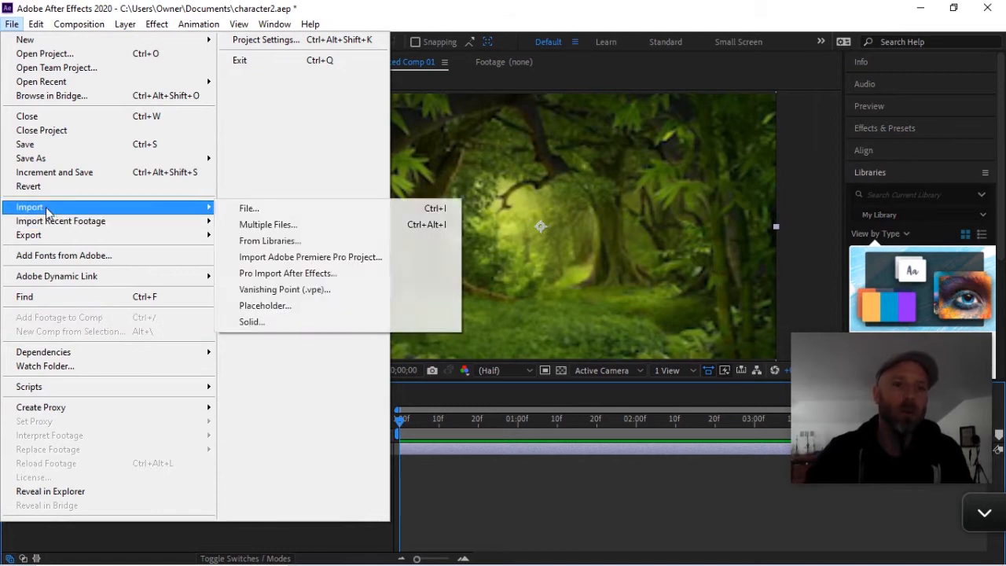
pyautogui.click(291, 209)
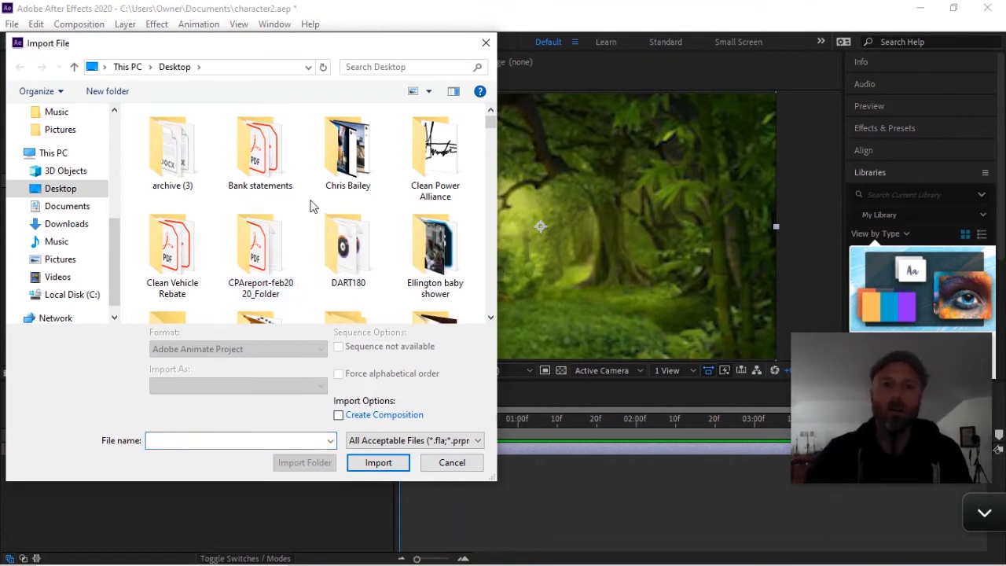
pyautogui.scroll(-5, 312, 204)
pyautogui.scroll(-15, 312, 205)
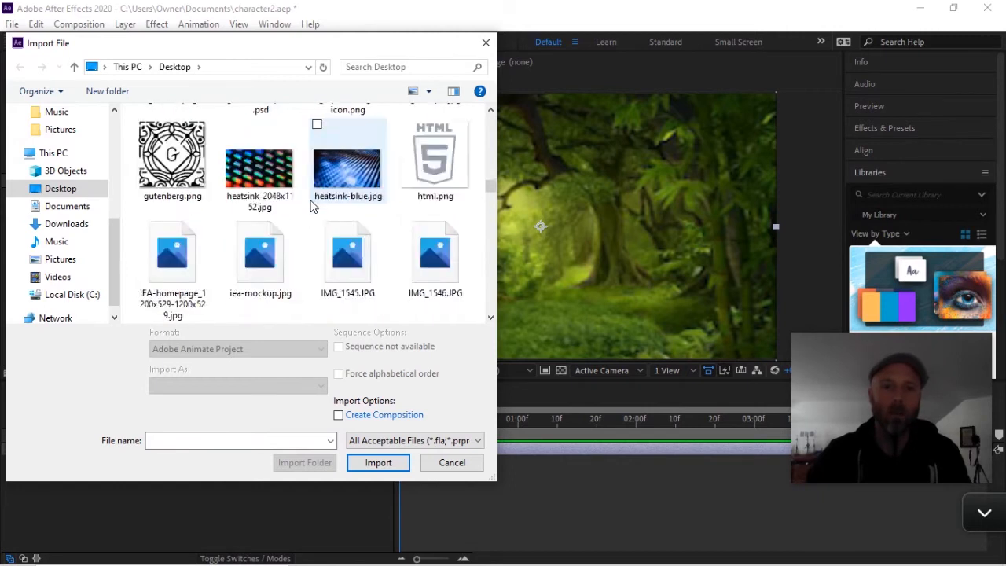
pyautogui.scroll(-15, 312, 205)
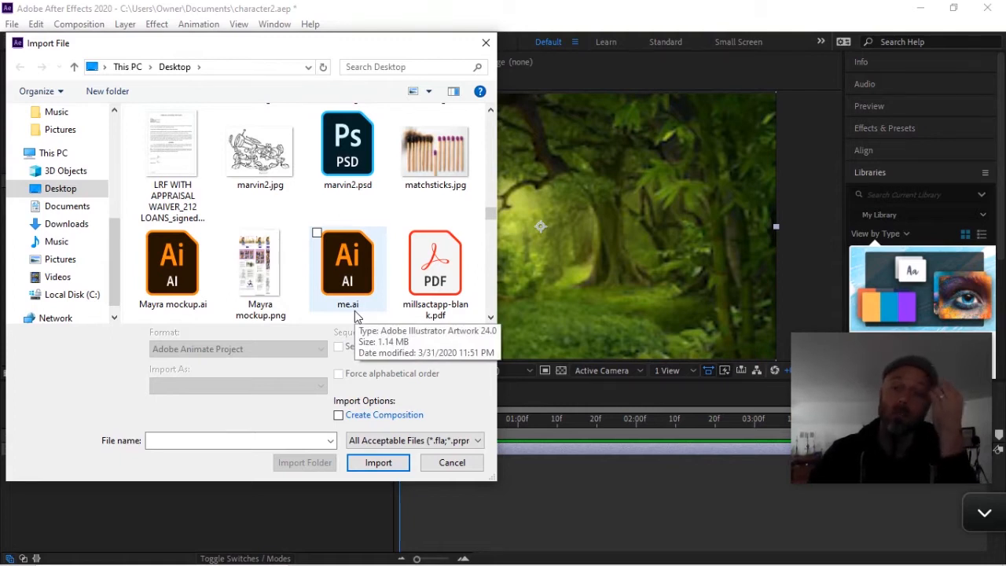
pyautogui.doubleClick(350, 268)
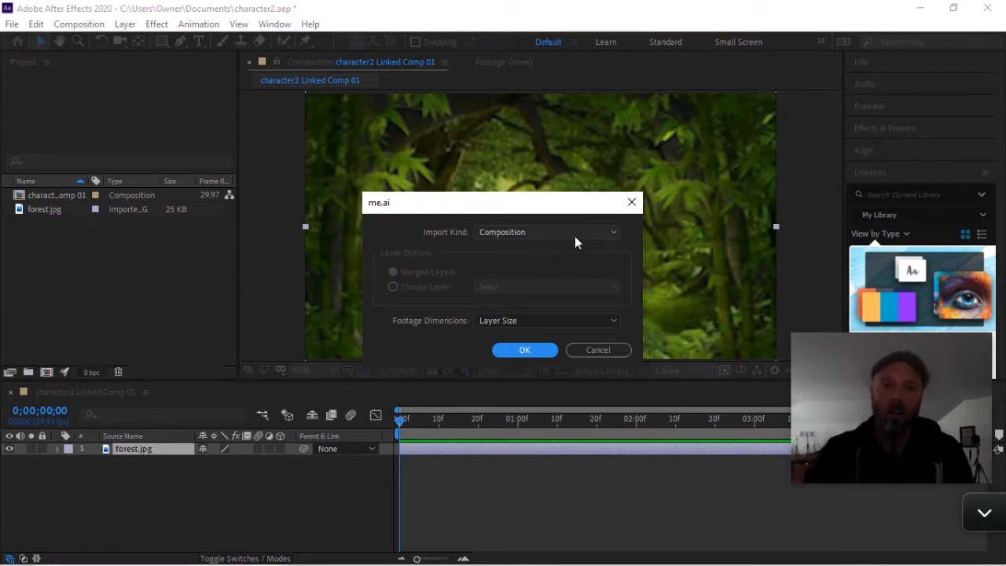
pyautogui.click(612, 234)
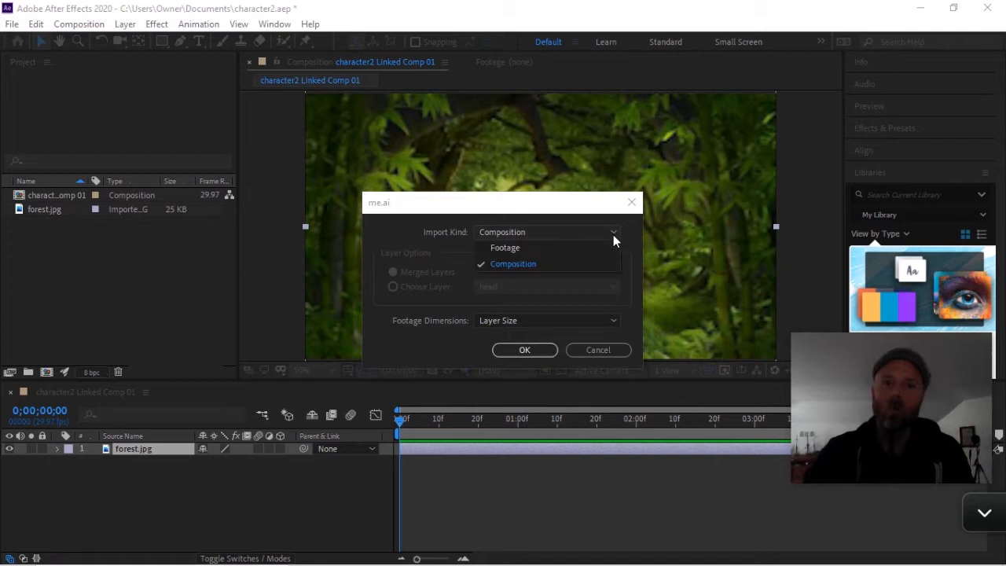
pyautogui.click(512, 264)
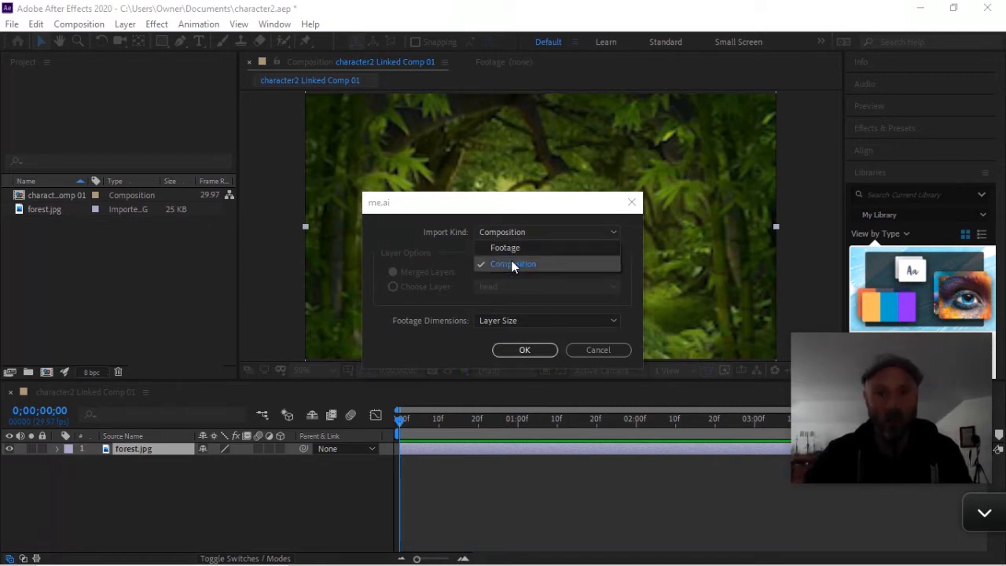
pyautogui.click(511, 265)
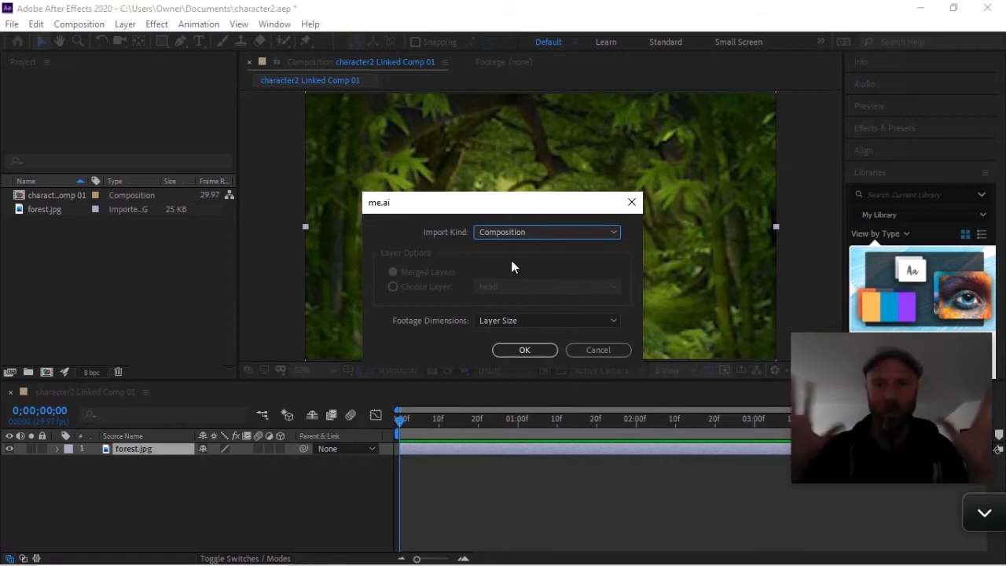
pyautogui.click(525, 348)
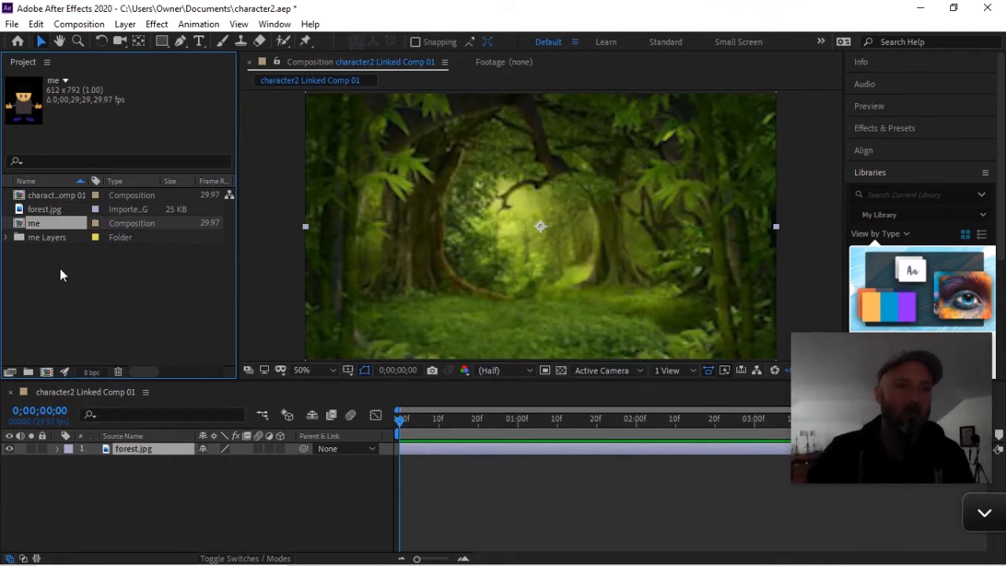
# Step: Review the project items, open the me composition, and expand the me Layers folder to view the body/me.ai footage
pyautogui.click(22, 211)
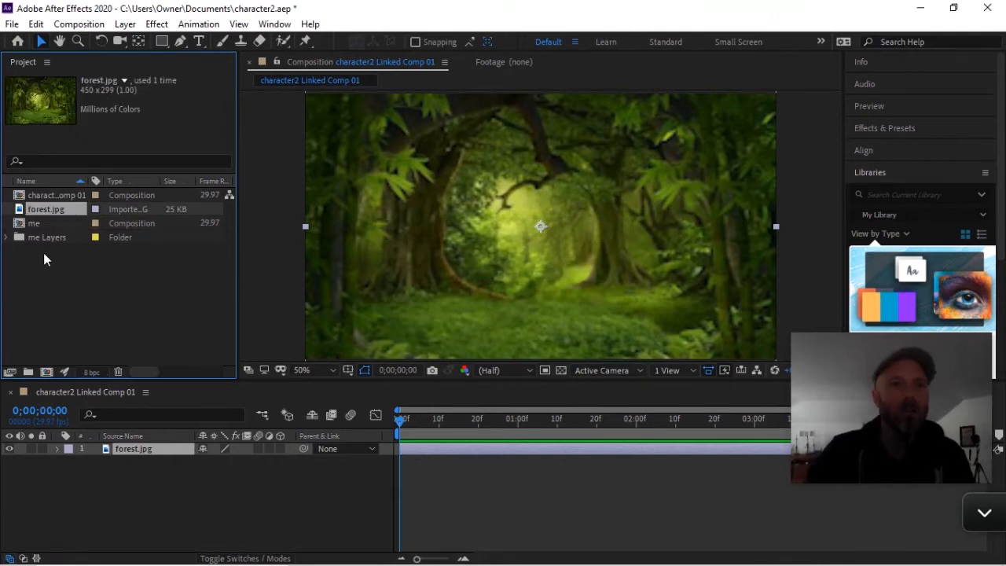
pyautogui.click(22, 198)
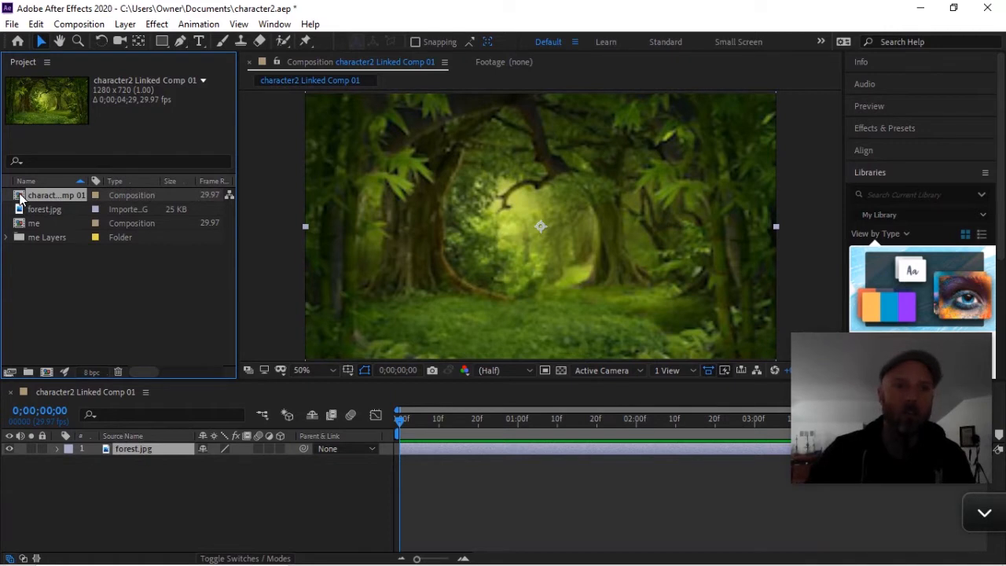
pyautogui.click(21, 212)
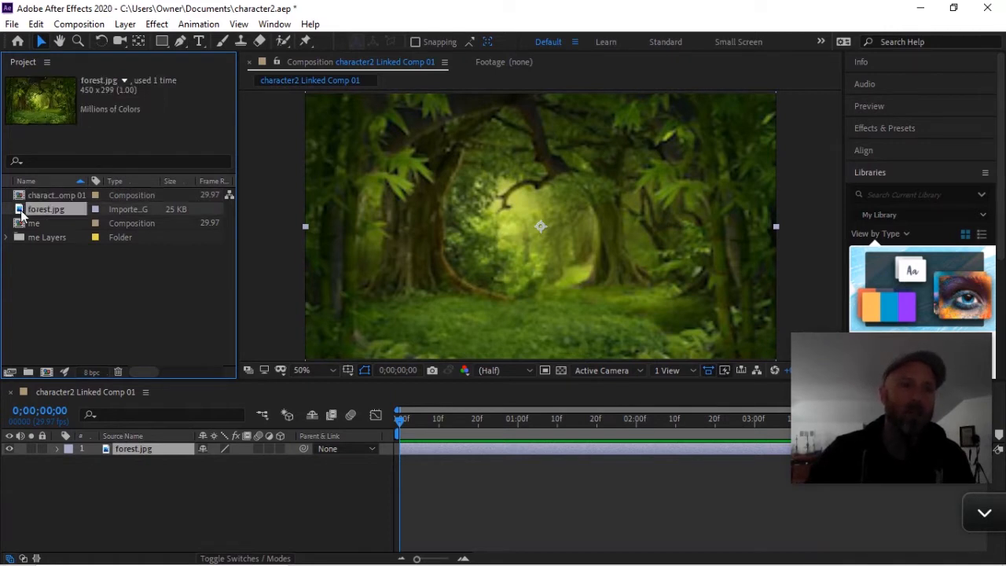
pyautogui.doubleClick(22, 224)
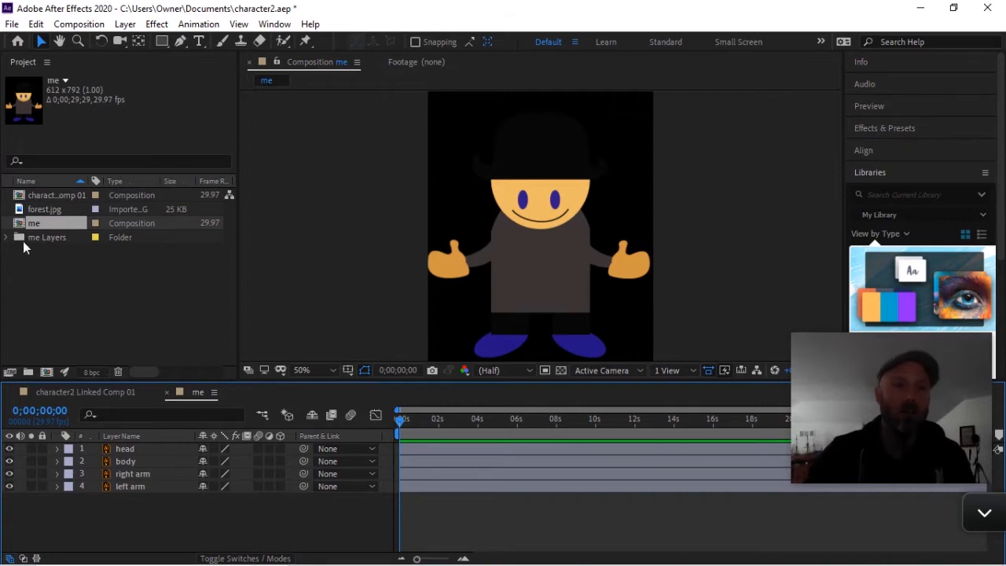
pyautogui.click(7, 237)
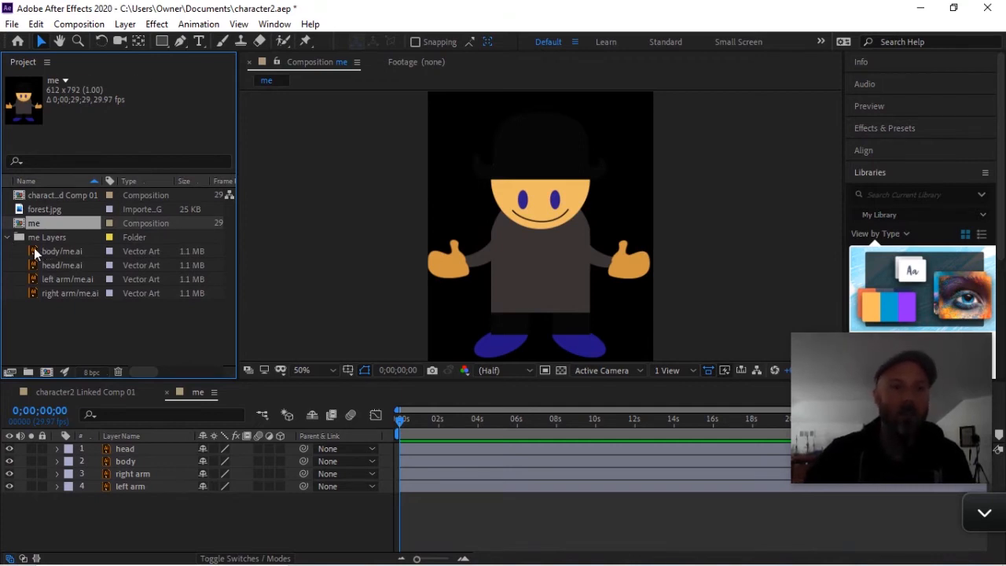
pyautogui.doubleClick(34, 247)
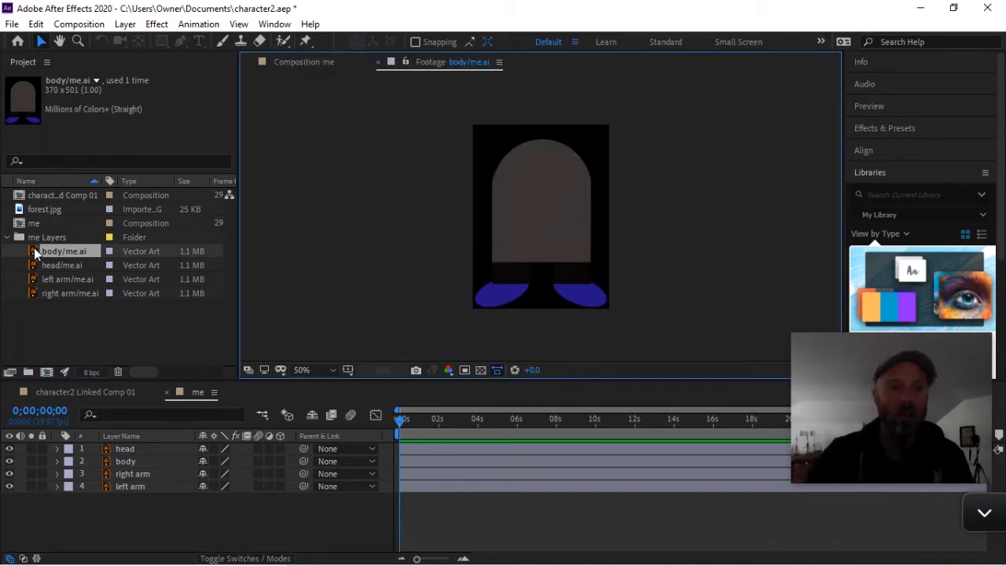
# Step: View the head, left arm and right arm footage of me.ai, and collapse the me Layers folder
pyautogui.doubleClick(34, 265)
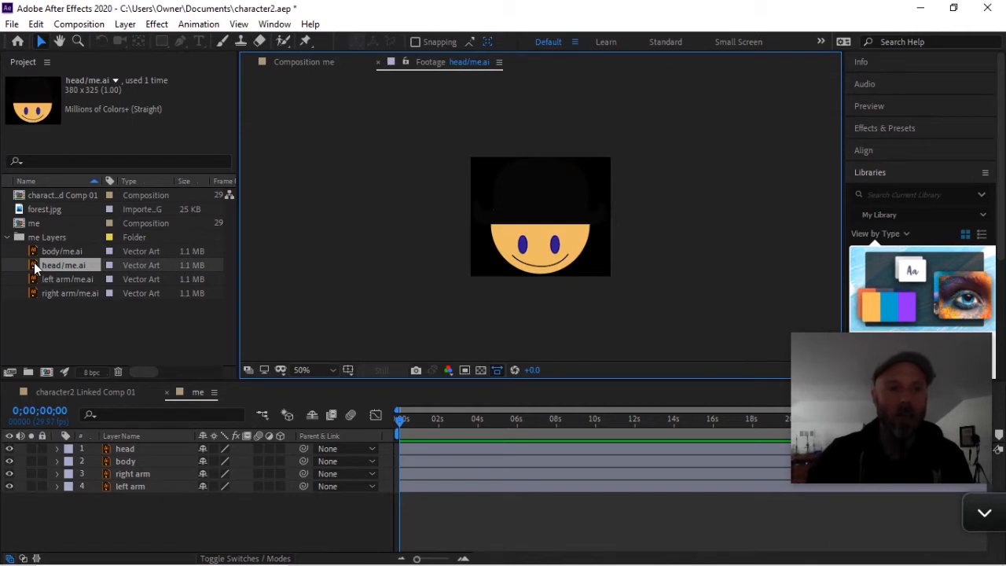
pyautogui.doubleClick(34, 279)
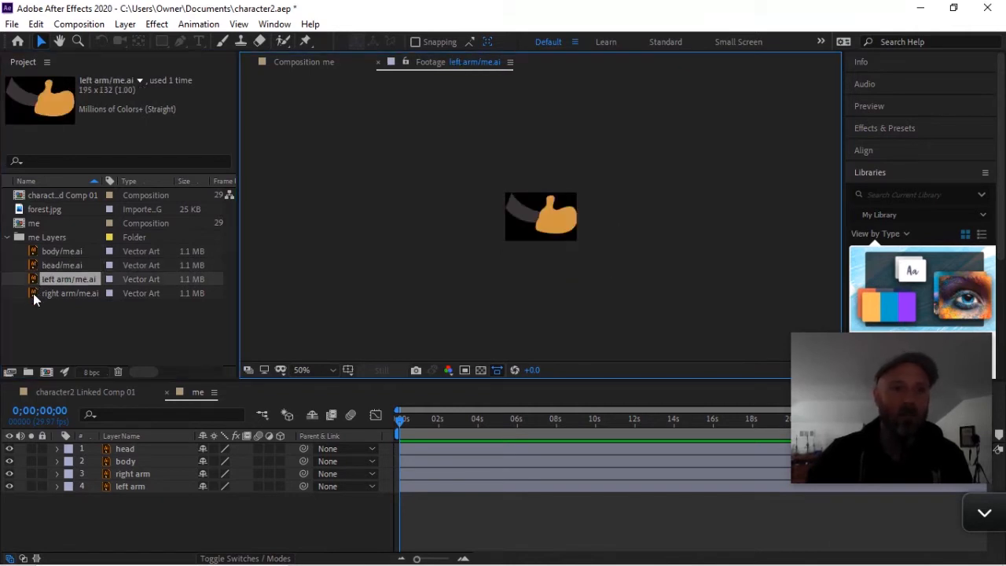
pyautogui.doubleClick(33, 293)
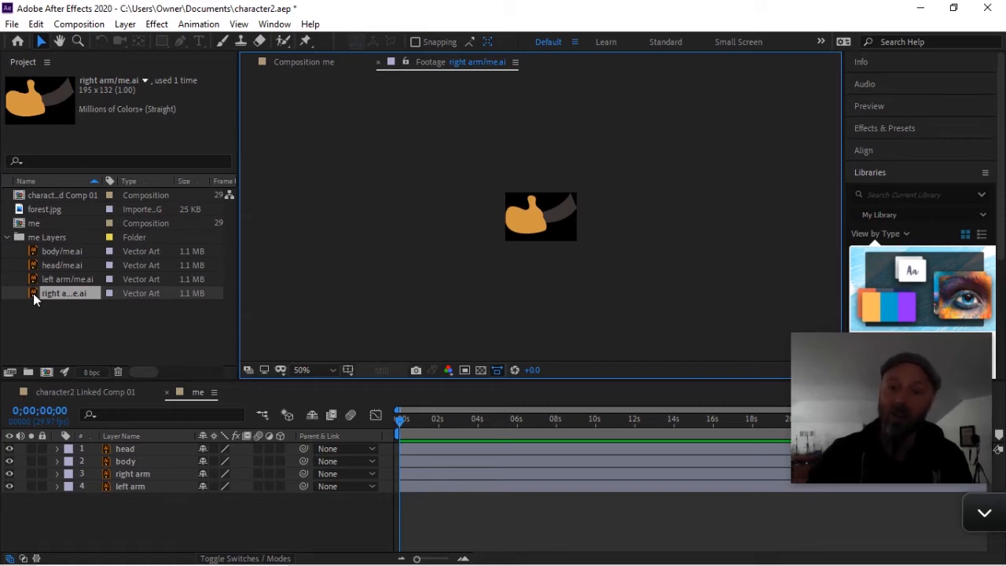
pyautogui.click(8, 237)
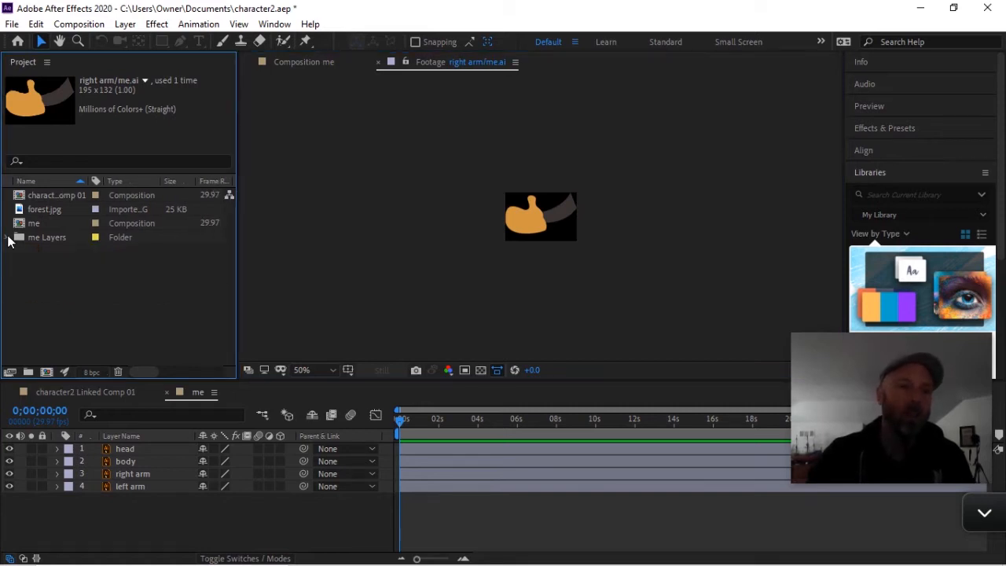
# Step: Add the me composition to character2 Linked Comp 01 above forest.jpg and move the character lower in the scene
pyautogui.doubleClick(19, 197)
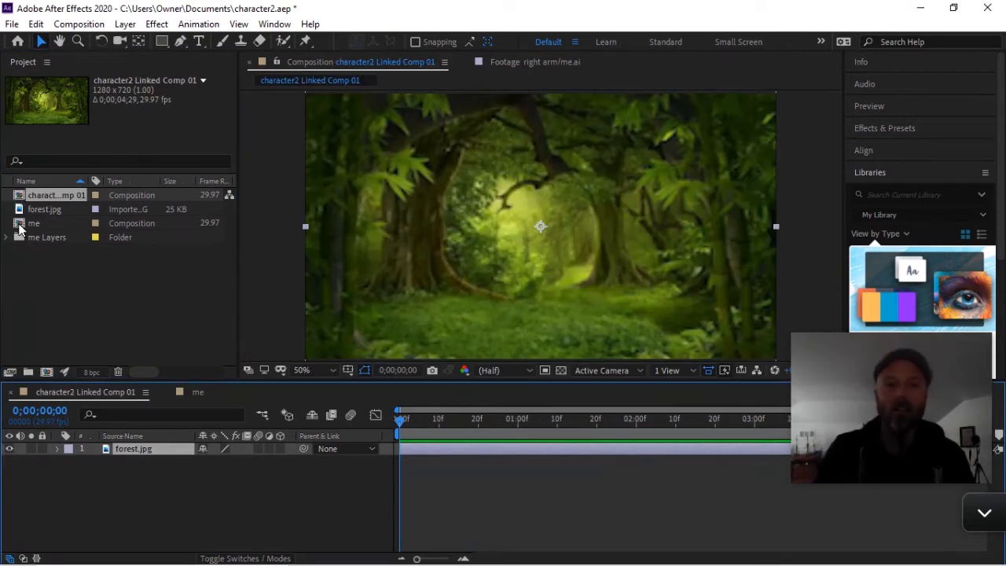
pyautogui.moveTo(19, 226); pyautogui.dragTo(420, 228)
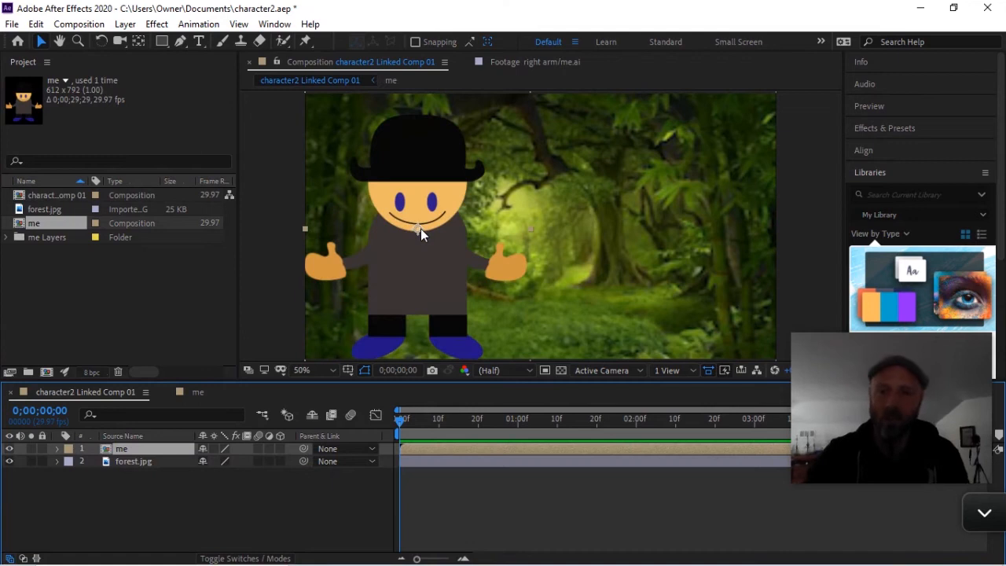
pyautogui.click(417, 173)
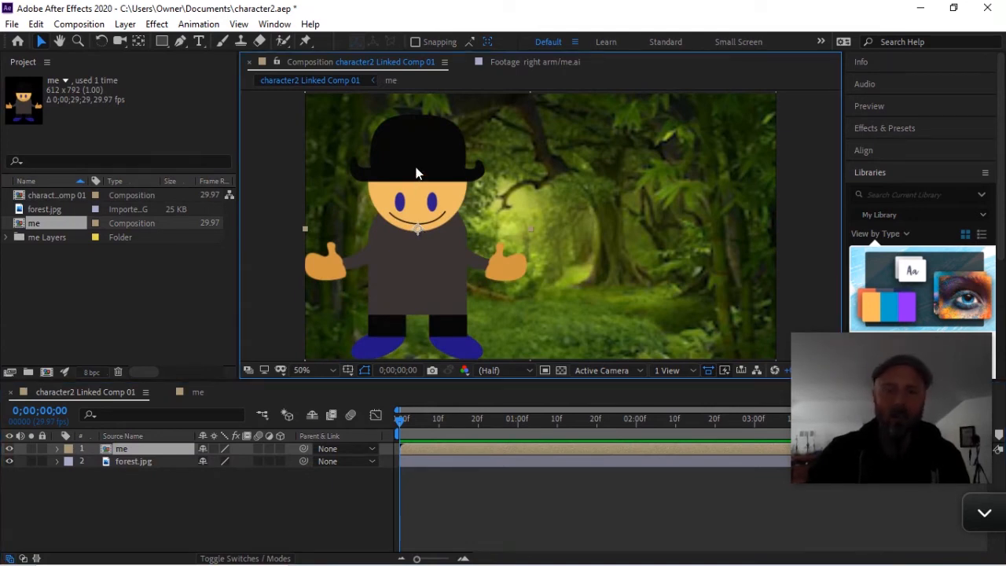
pyautogui.moveTo(417, 202); pyautogui.dragTo(416, 267)
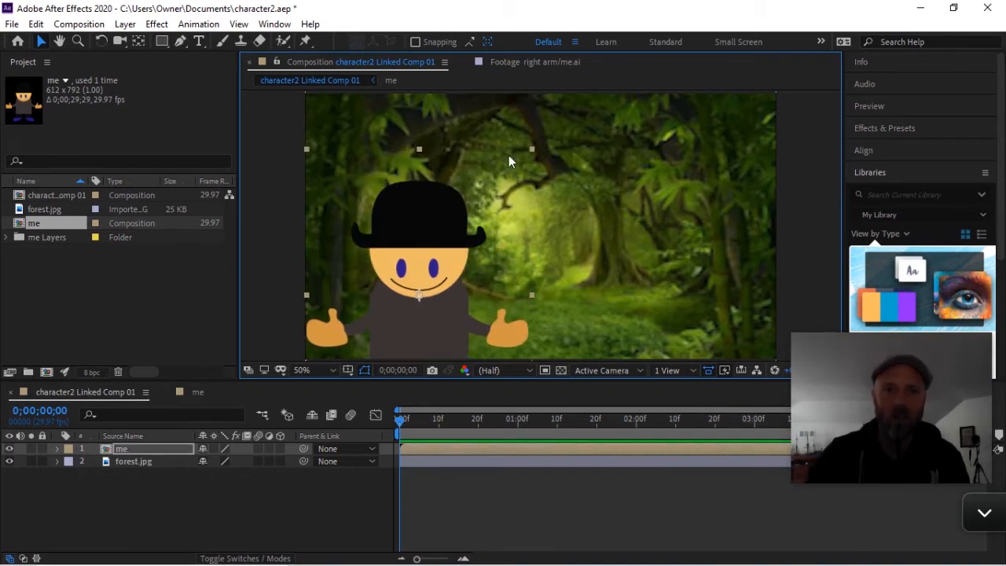
pyautogui.moveTo(531, 150); pyautogui.dragTo(531, 289)
pyautogui.rightClick(532, 289)
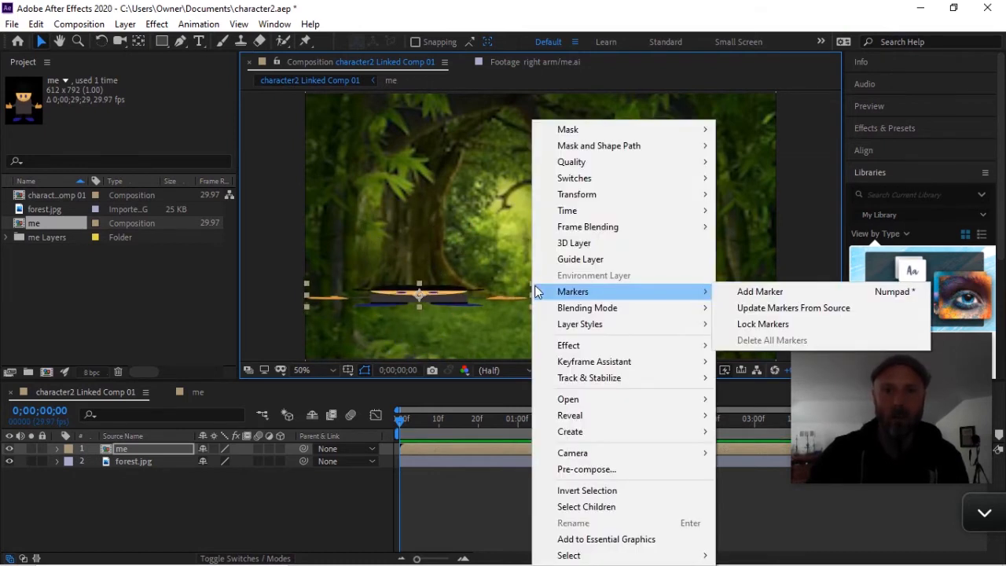
pyautogui.click(503, 260)
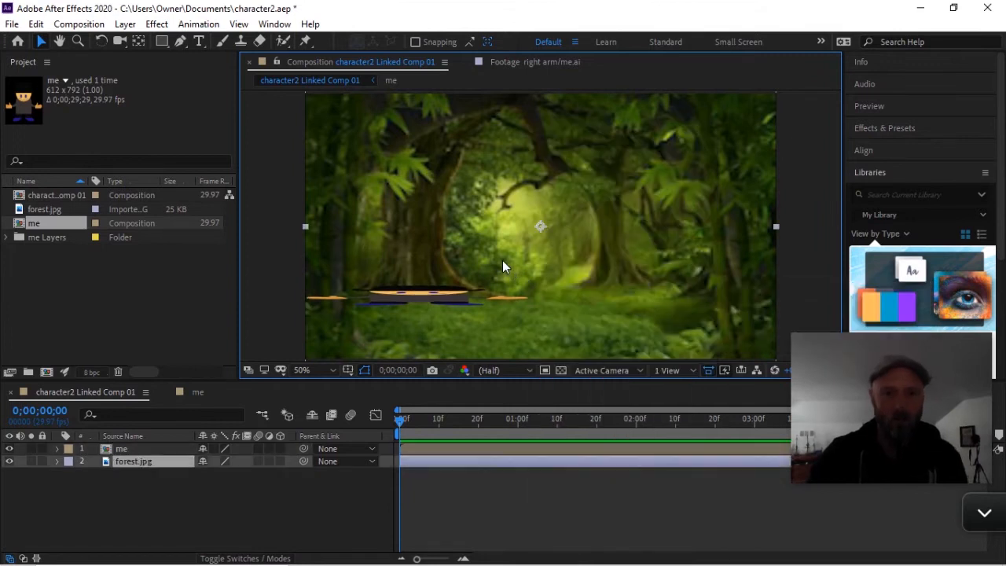
pyautogui.hotkey('ctrl', 'z')
# Step: Scale the me layer down proportionally to about 39.2% and move it just outside the scene's left edge, at about -128, 490
pyautogui.moveTo(532, 150); pyautogui.dragTo(463, 241)
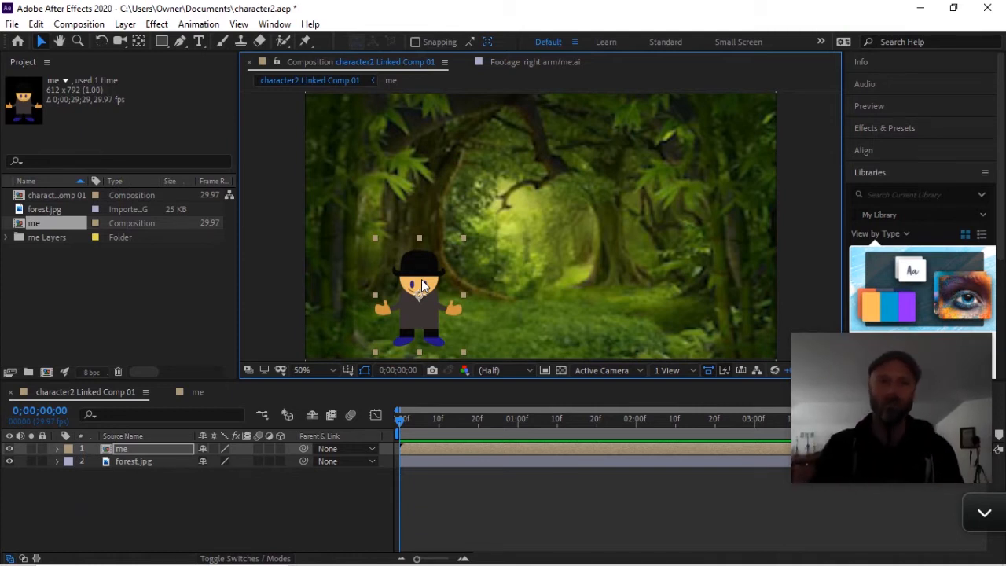
pyautogui.moveTo(416, 283); pyautogui.dragTo(260, 264)
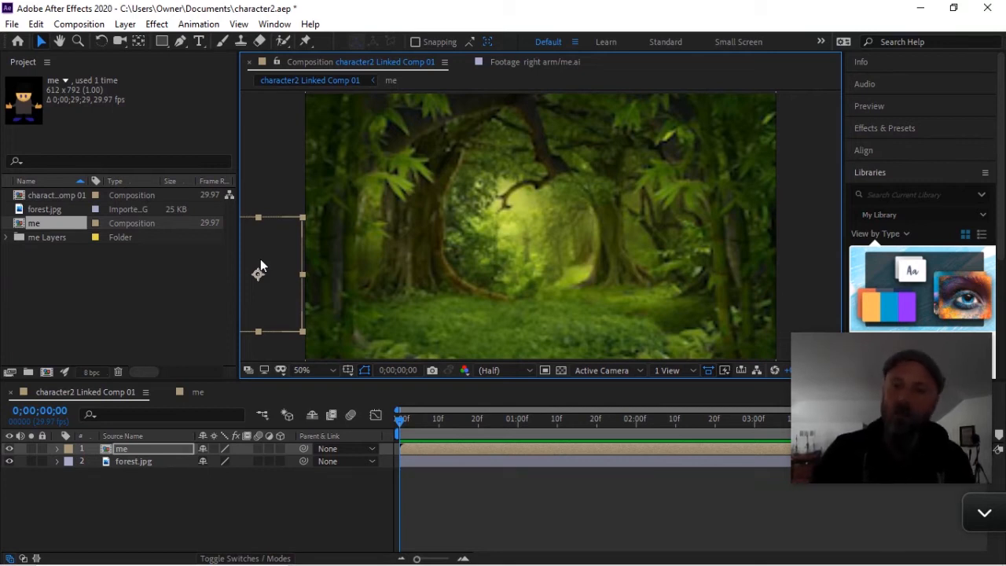
# Step: Start Position keyframing on the me layer at 0;00;00;00 and place the off-screen character at about -142, 488
pyautogui.click(394, 422)
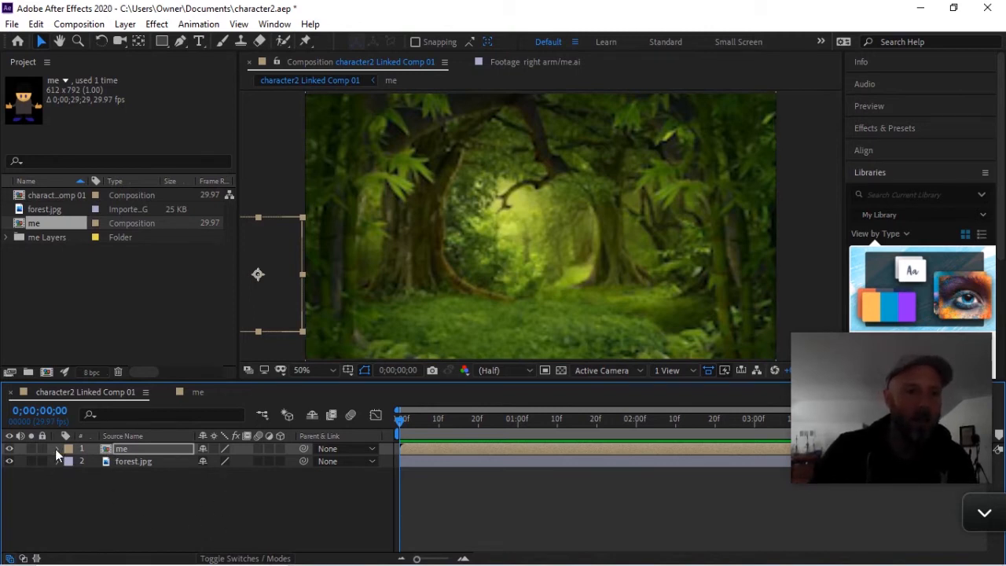
pyautogui.click(109, 451)
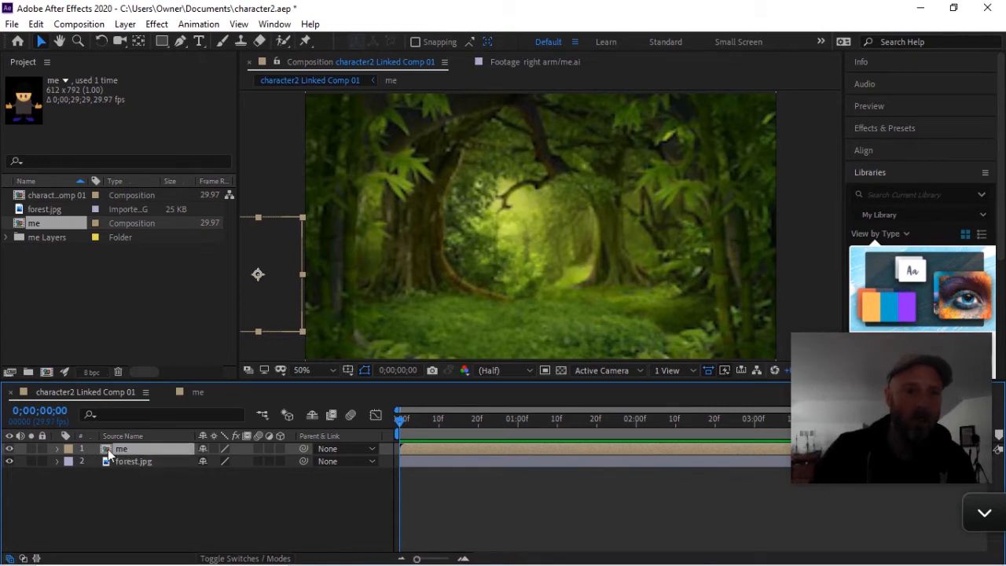
pyautogui.click(56, 449)
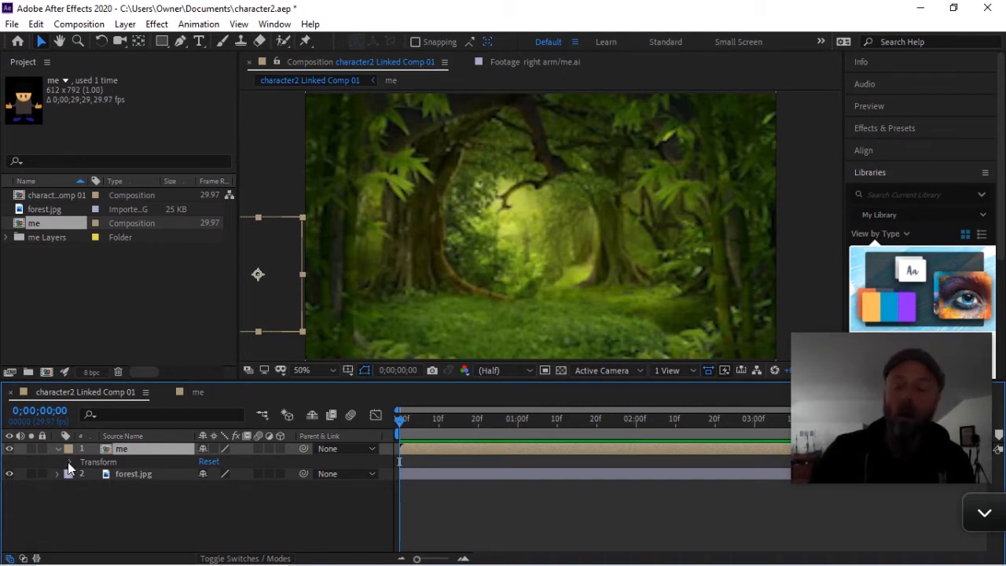
pyautogui.click(69, 462)
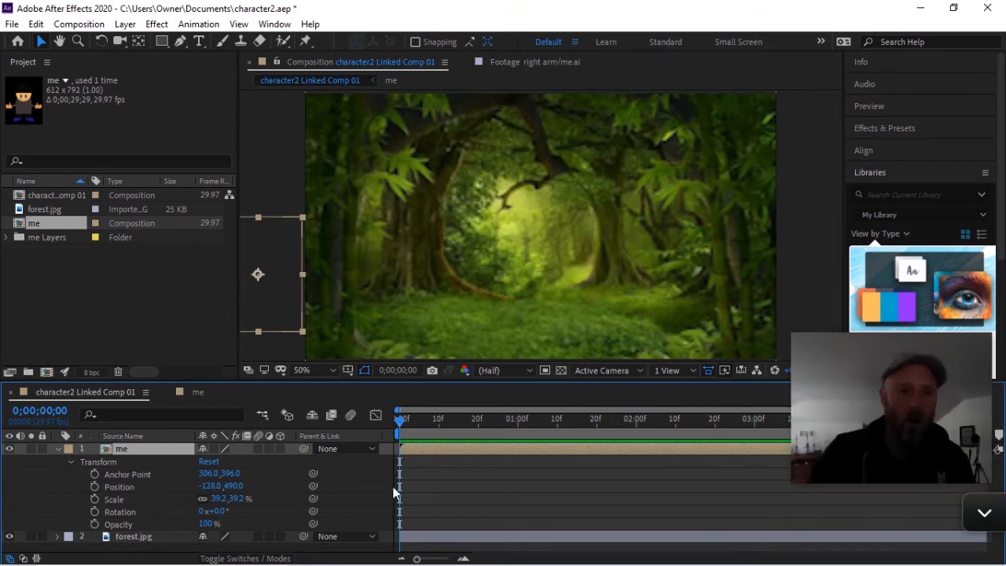
pyautogui.click(94, 487)
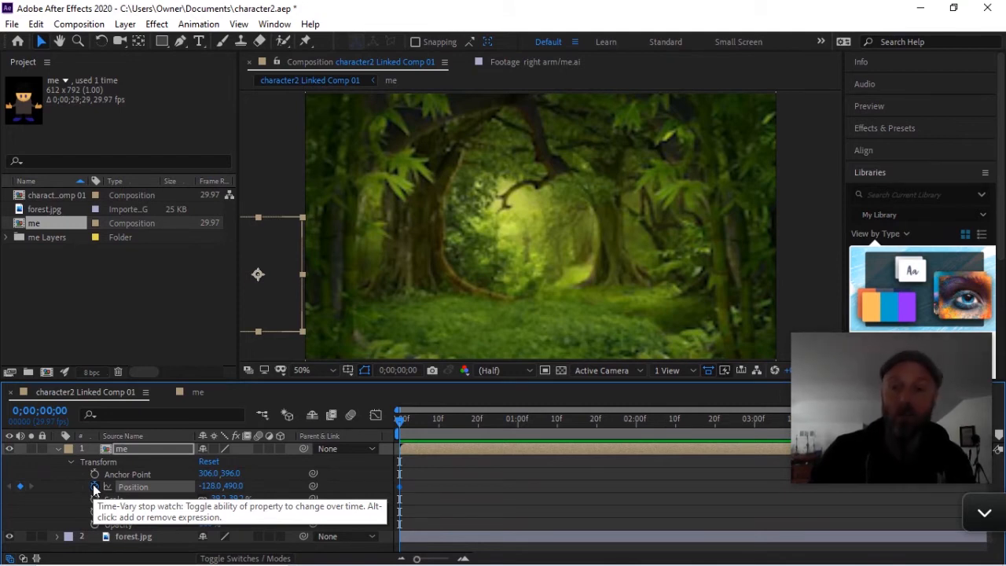
pyautogui.moveTo(258, 243); pyautogui.dragTo(252, 242)
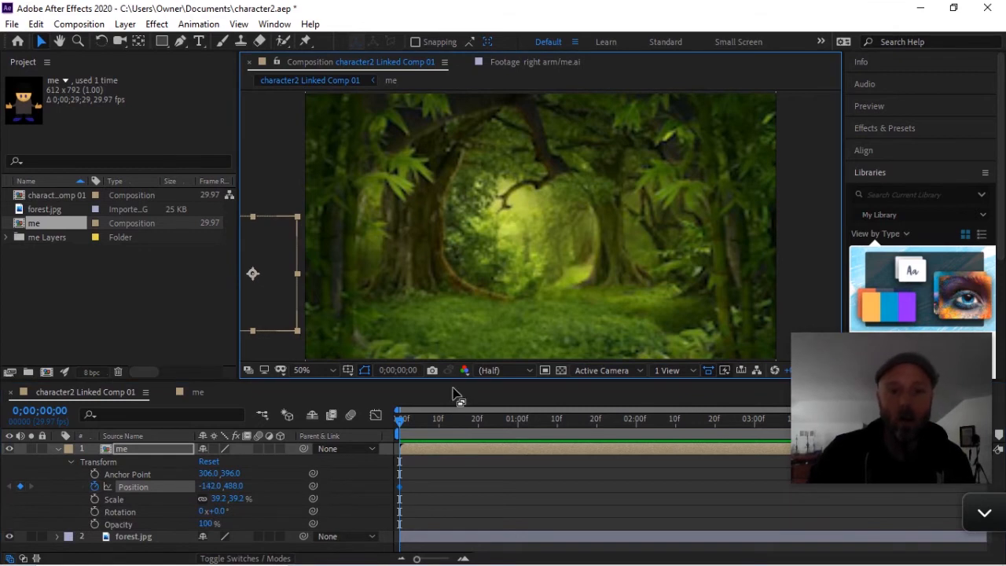
# Step: Keyframe the me layer's Position at frame 5 to about 168, 564 and at frame 10 to about 462, 570
pyautogui.moveTo(399, 420); pyautogui.dragTo(404, 420)
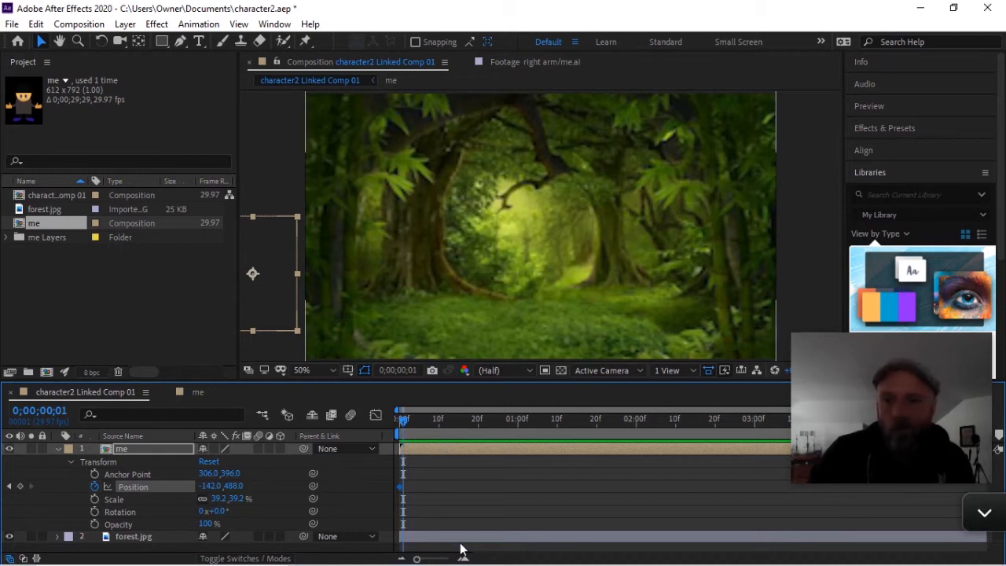
pyautogui.moveTo(402, 416); pyautogui.dragTo(419, 421)
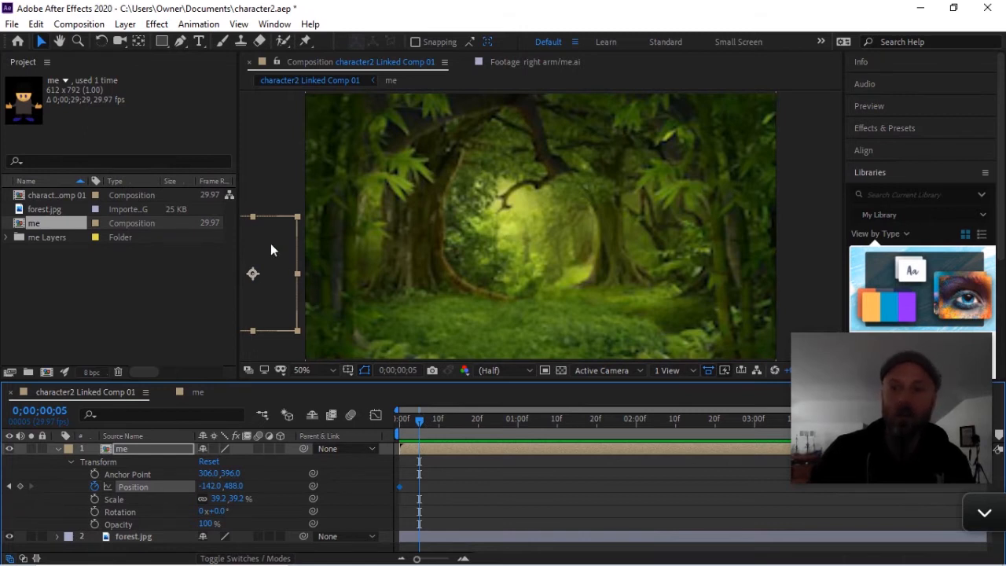
pyautogui.moveTo(270, 250); pyautogui.dragTo(385, 276)
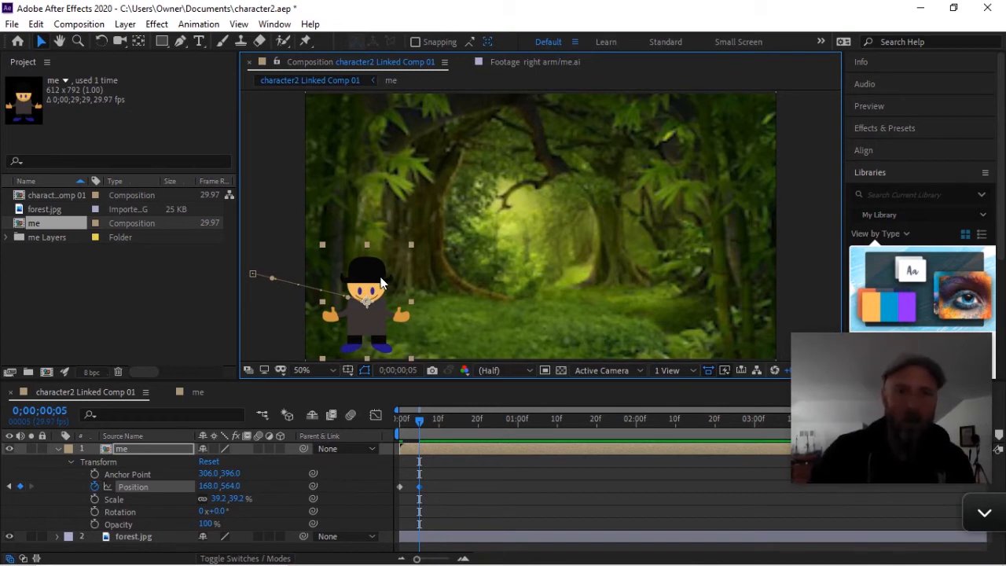
pyautogui.moveTo(418, 487)
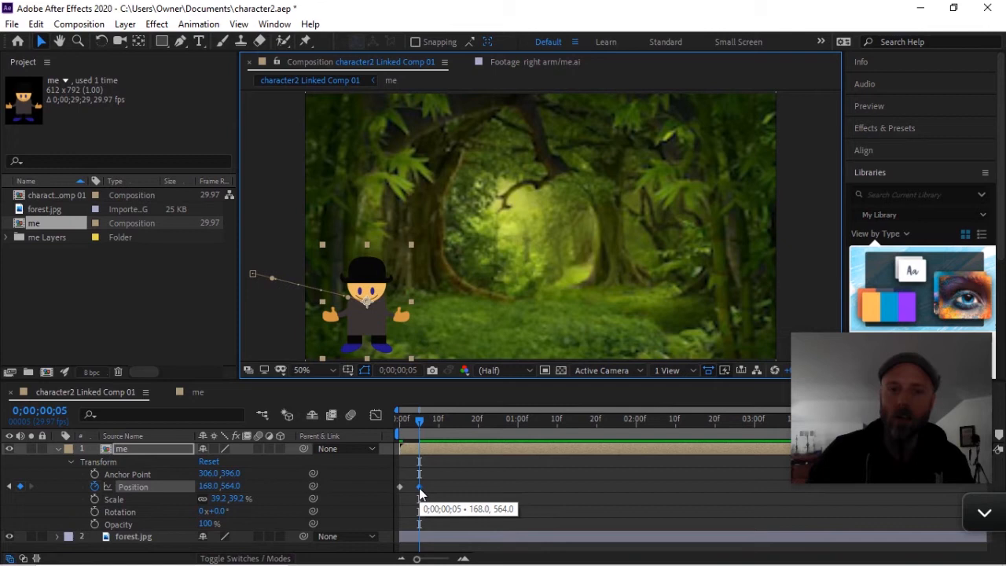
pyautogui.moveTo(419, 419); pyautogui.dragTo(439, 424)
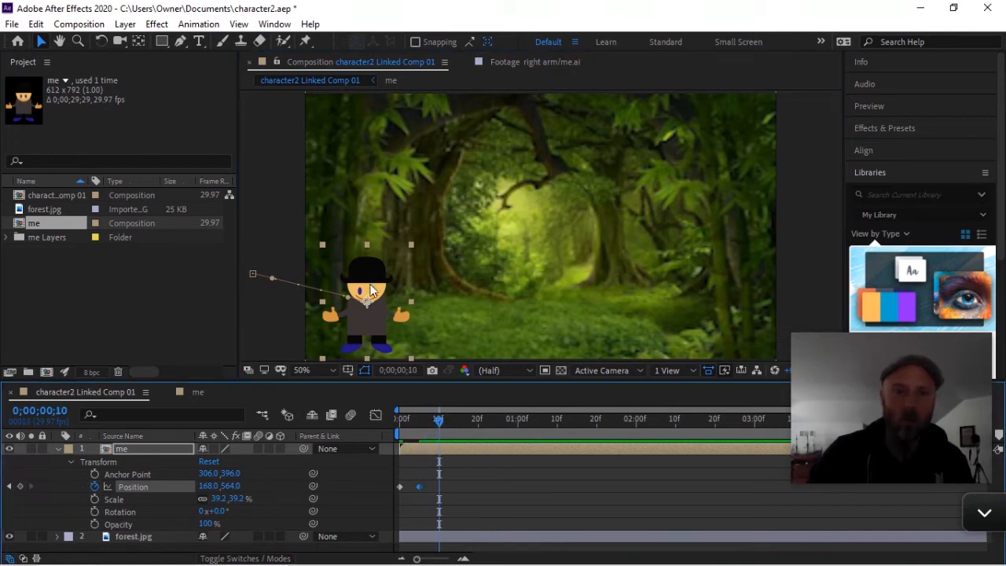
pyautogui.moveTo(371, 288); pyautogui.dragTo(478, 287)
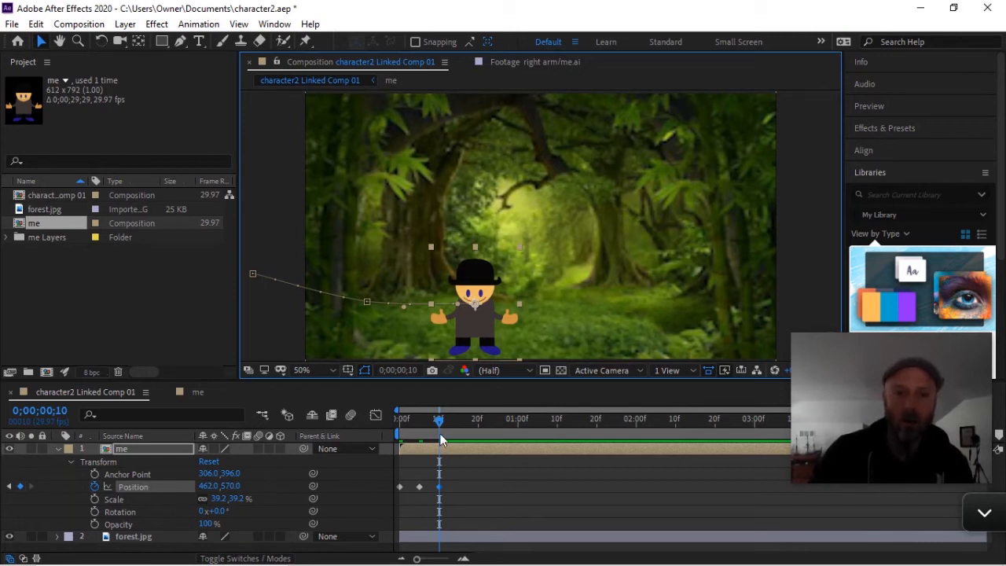
# Step: Keyframe the character further rightward at frames 16, 22 and 28, from about 752, 578 to about 1126, 566
pyautogui.moveTo(439, 420); pyautogui.dragTo(464, 422)
pyautogui.moveTo(477, 278); pyautogui.dragTo(584, 280)
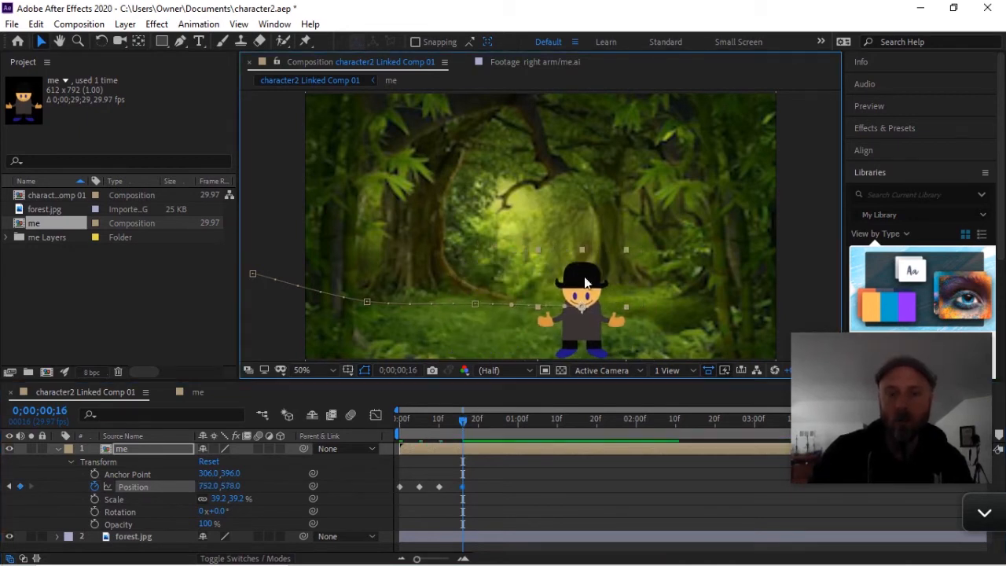
pyautogui.moveTo(464, 421); pyautogui.dragTo(487, 419)
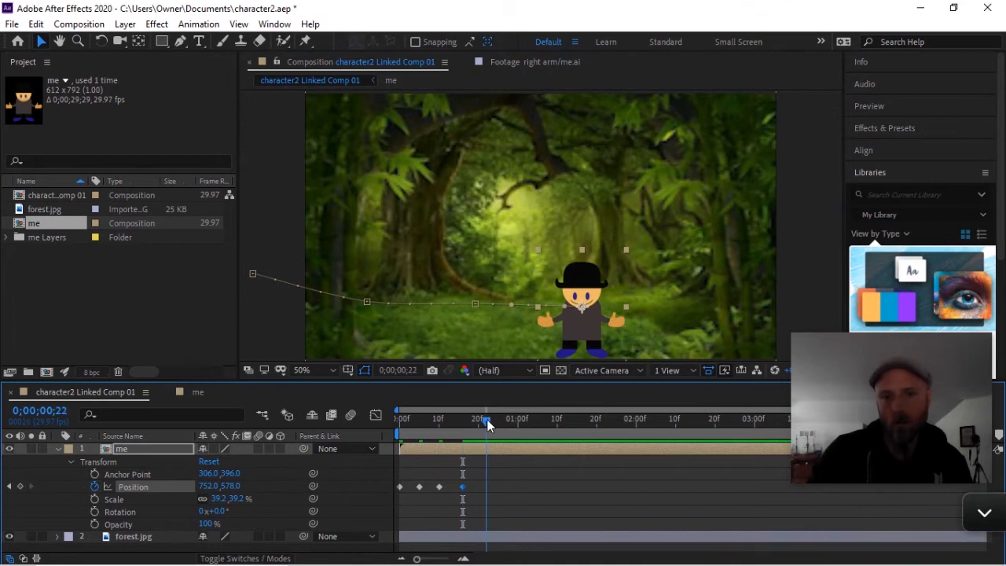
pyautogui.moveTo(590, 283); pyautogui.dragTo(655, 275)
pyautogui.moveTo(487, 419); pyautogui.dragTo(511, 421)
pyautogui.moveTo(651, 283); pyautogui.dragTo(726, 283)
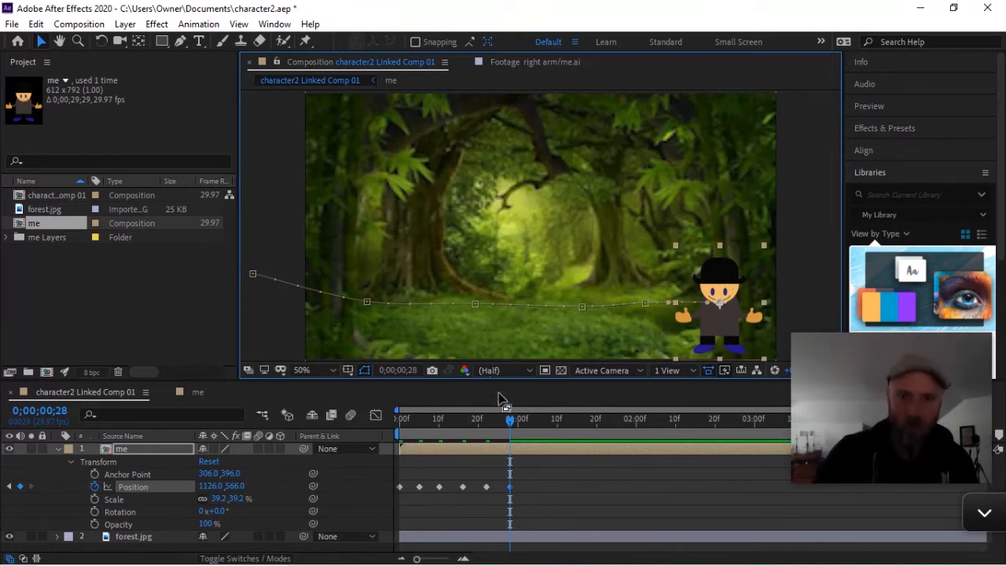
# Step: Play the character's movement across the forest from the first frame twice to check the animation
pyautogui.moveTo(510, 420); pyautogui.dragTo(391, 417)
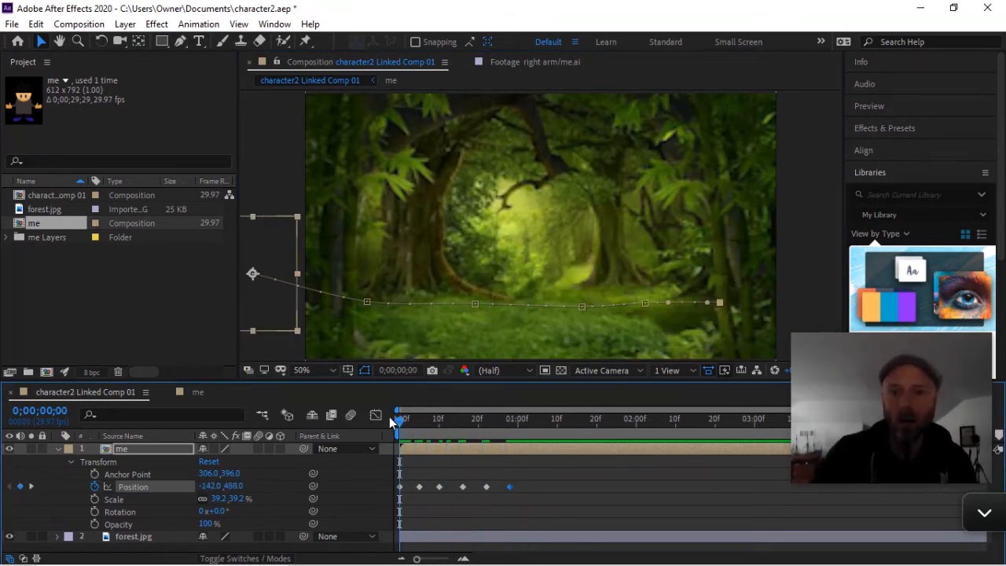
pyautogui.moveTo(826, 350)
pyautogui.moveTo(827, 350); pyautogui.dragTo(833, 418)
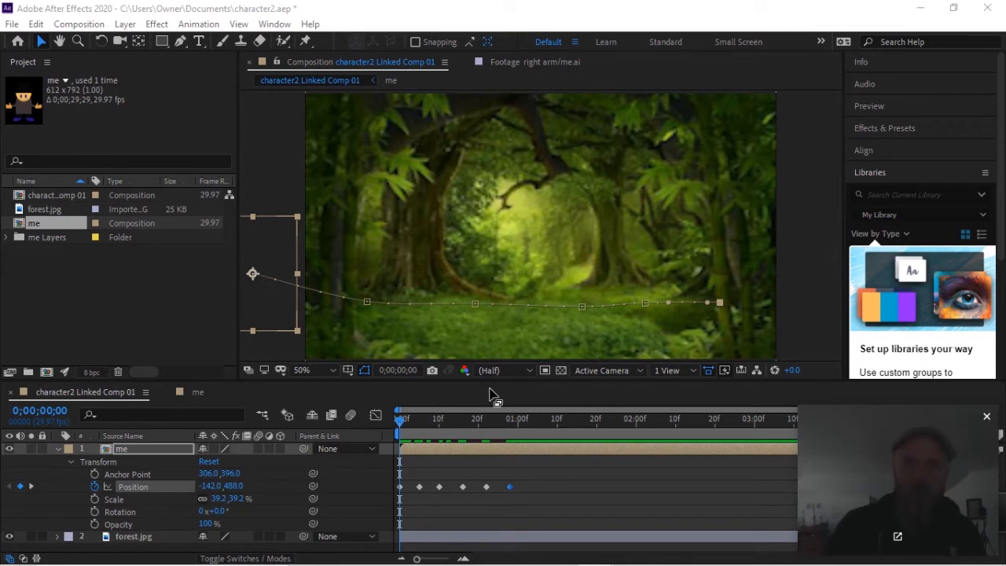
pyautogui.click(397, 424)
pyautogui.press('space')
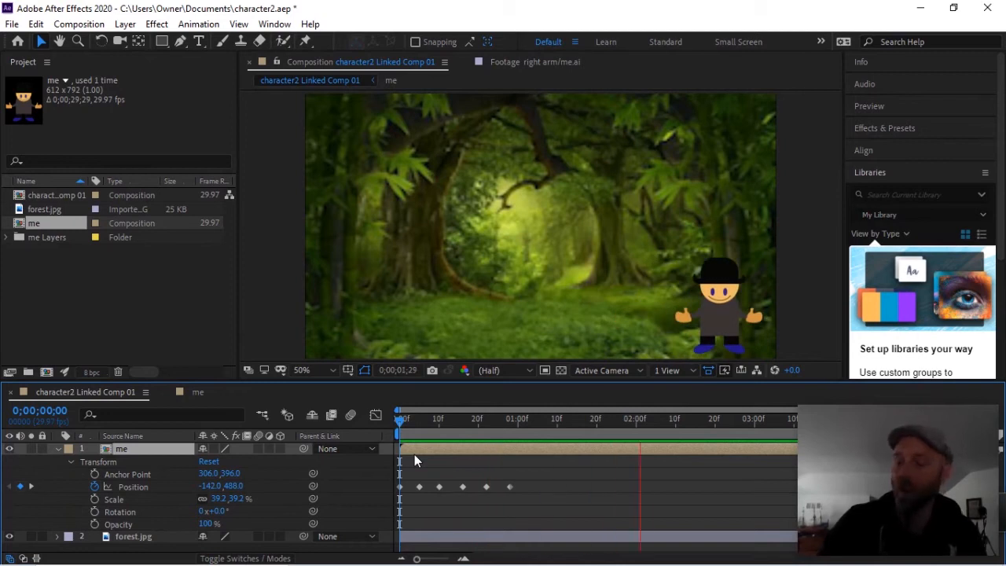
pyautogui.press('space')
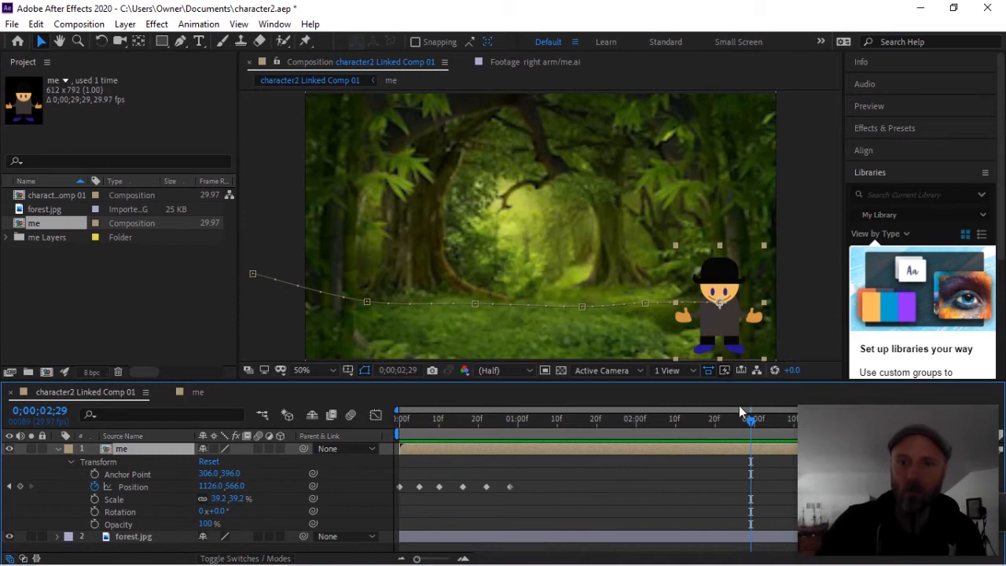
pyautogui.moveTo(729, 419); pyautogui.dragTo(364, 406)
pyautogui.press('space')
pyautogui.press('space')
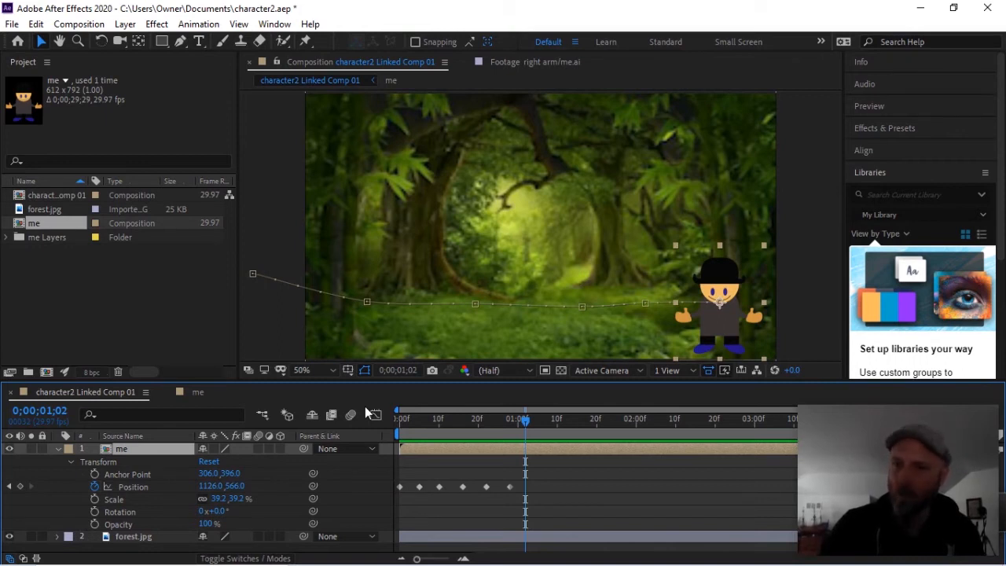
# Step: Bend the me layer's motion path upward after the frame 5 keyframe by adjusting that keyframe's direction handle
pyautogui.click(365, 301)
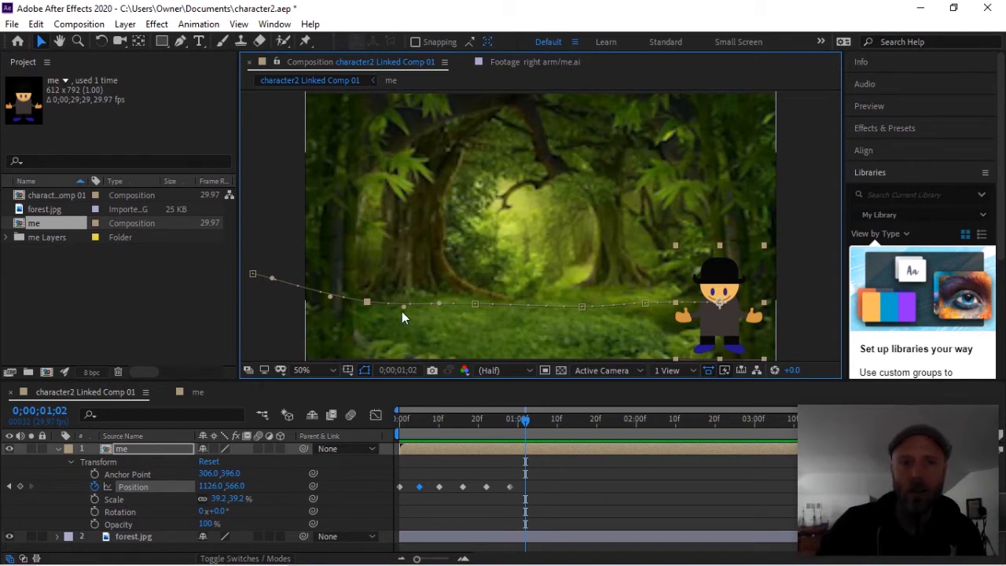
pyautogui.moveTo(403, 308); pyautogui.dragTo(400, 277)
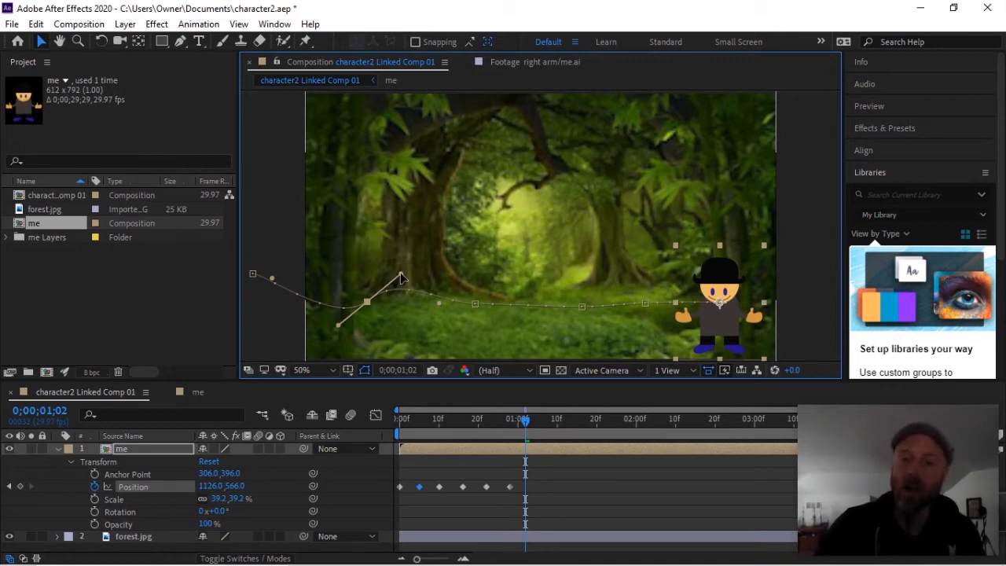
pyautogui.moveTo(398, 275); pyautogui.dragTo(400, 275)
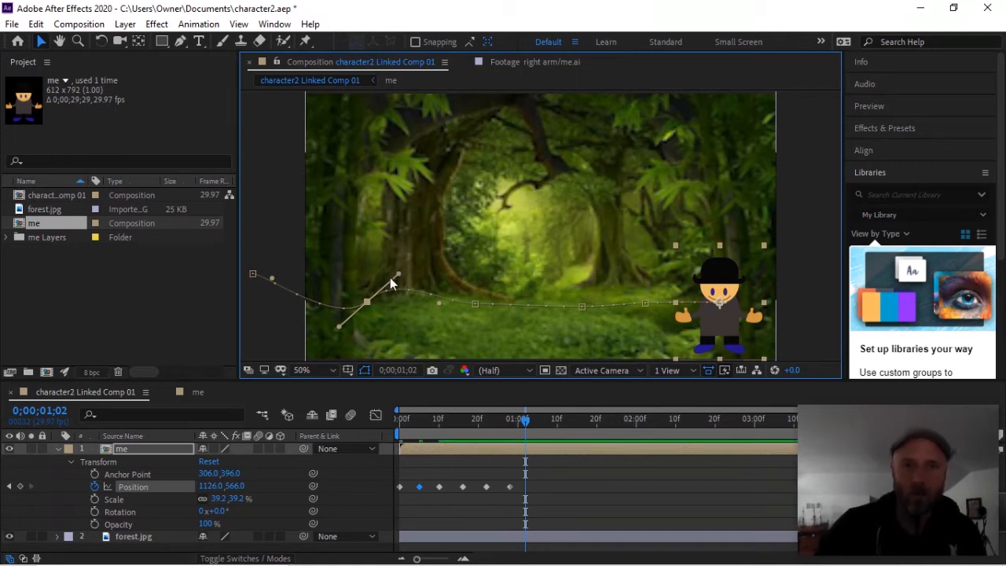
# Step: Split the direction handles of the me layer's frame 5 keyframe and pull both upward so the motion path arches on either side
pyautogui.moveTo(401, 273); pyautogui.dragTo(409, 345)
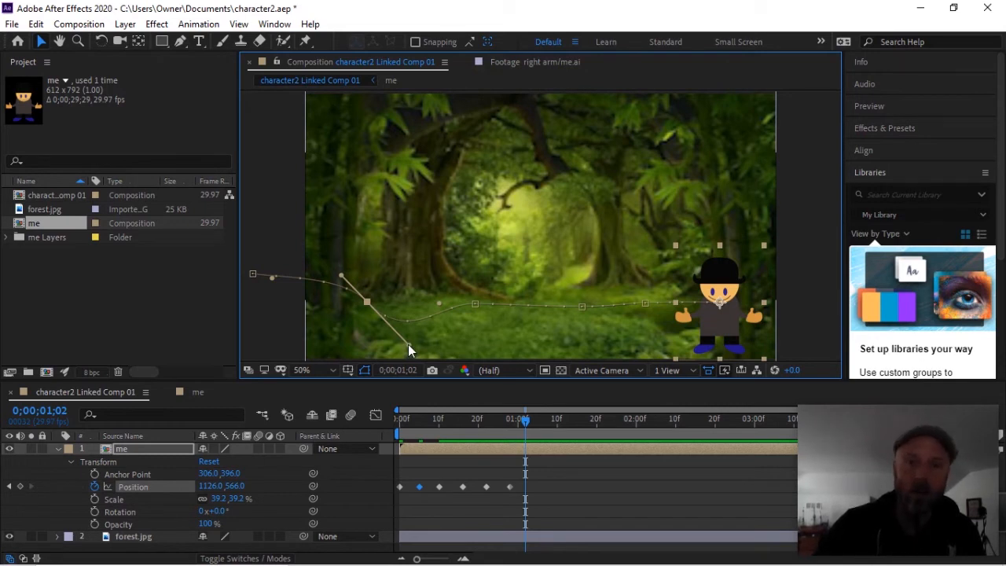
pyautogui.moveTo(408, 344); pyautogui.dragTo(335, 238)
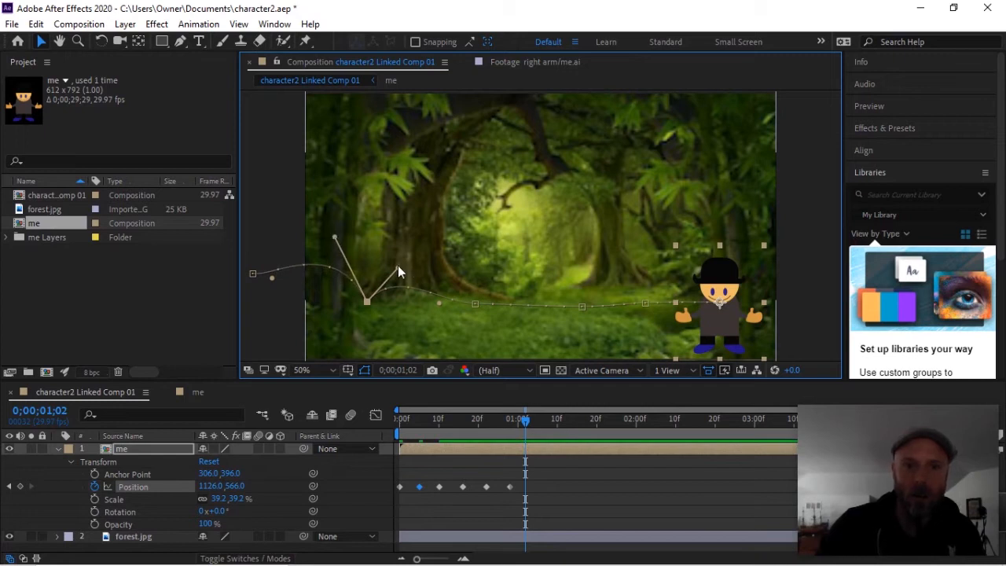
pyautogui.moveTo(398, 266); pyautogui.dragTo(399, 239)
# Step: Pull both direction handles of the frame 10 and frame 16 keyframes upward independently, shaping hop-like arches in the motion path
pyautogui.click(474, 305)
pyautogui.click(474, 305)
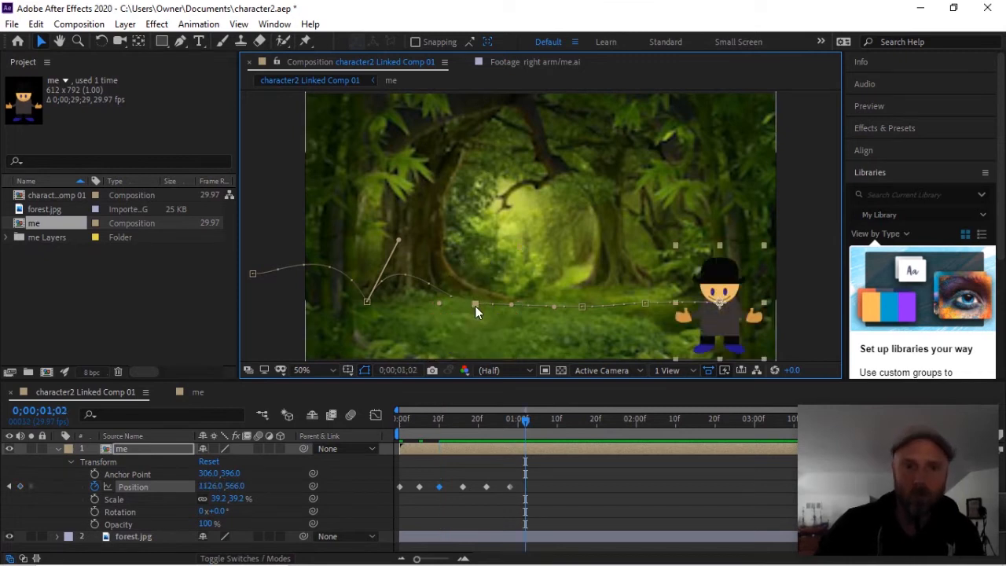
pyautogui.moveTo(439, 303); pyautogui.dragTo(451, 245)
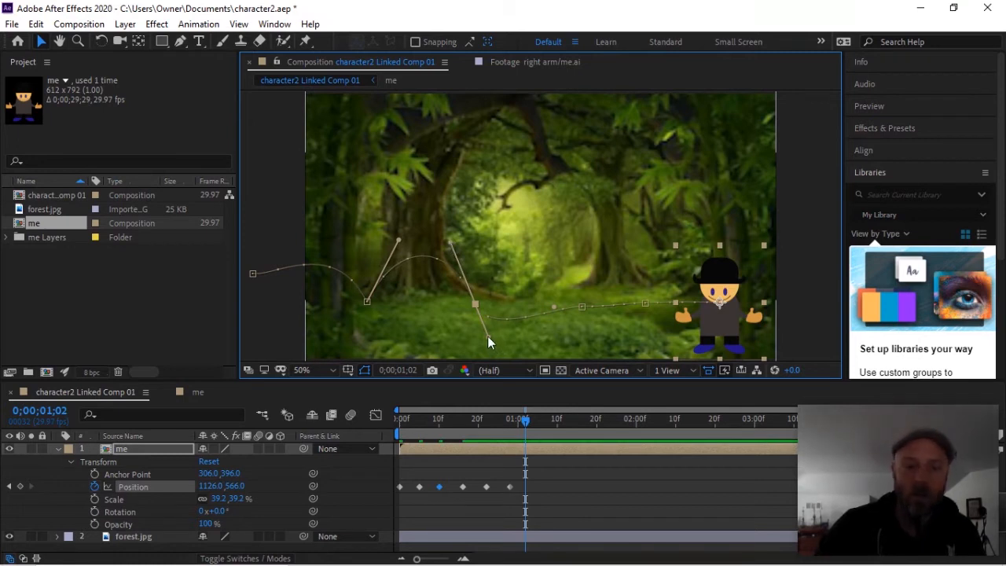
pyautogui.moveTo(487, 335); pyautogui.dragTo(510, 239)
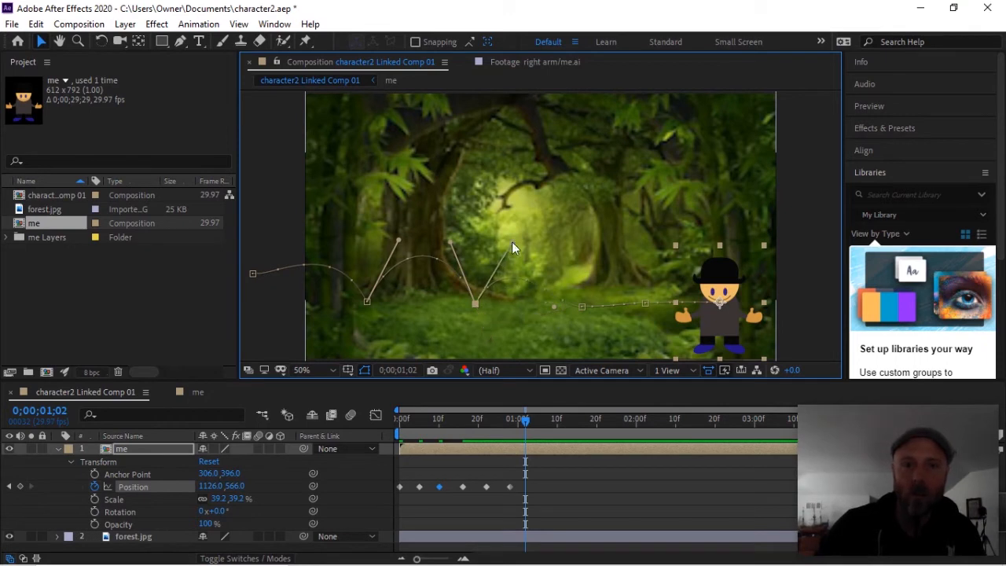
pyautogui.click(582, 305)
pyautogui.moveTo(553, 307); pyautogui.dragTo(563, 243)
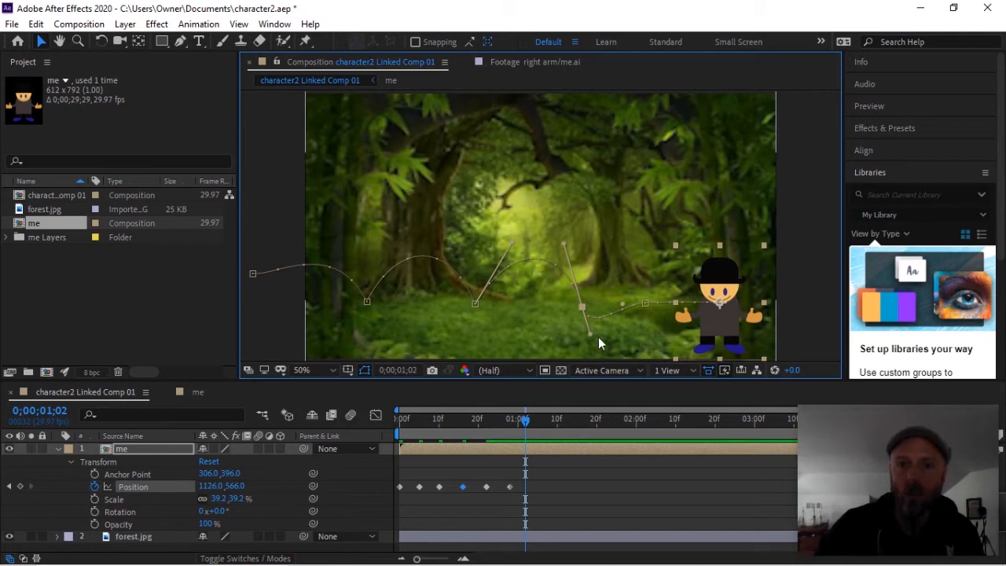
pyautogui.moveTo(591, 334); pyautogui.dragTo(605, 255)
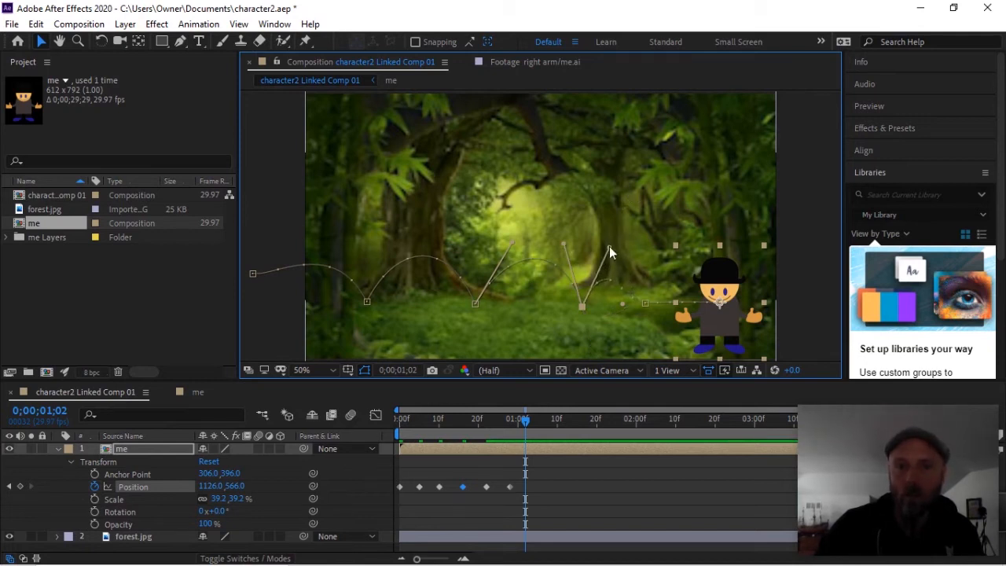
# Step: Pull up both direction handles of the frame 22 keyframe and the incoming handle of the frame 28 keyframe to form the last arches
pyautogui.click(646, 304)
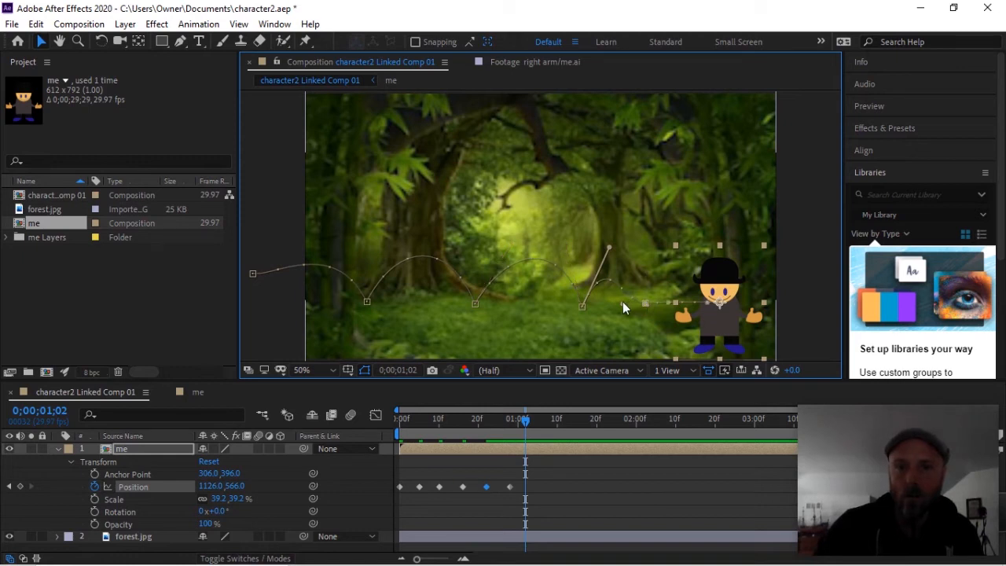
pyautogui.moveTo(622, 302); pyautogui.dragTo(635, 264)
pyautogui.moveTo(651, 324); pyautogui.dragTo(662, 263)
pyautogui.moveTo(707, 302); pyautogui.dragTo(710, 265)
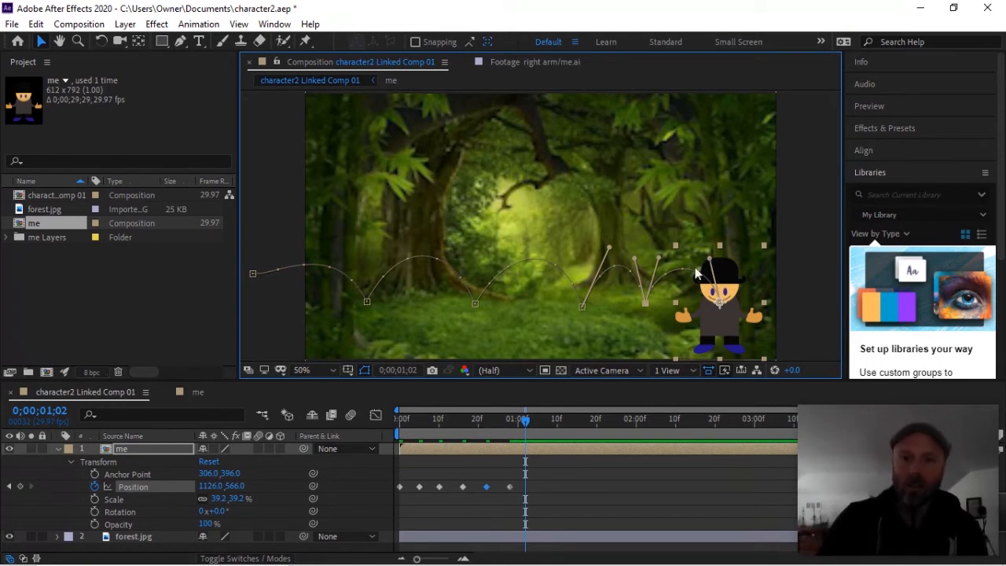
# Step: Play the hopping movement from the first frame to check the arched motion path
pyautogui.moveTo(525, 426); pyautogui.dragTo(378, 421)
pyautogui.press('space')
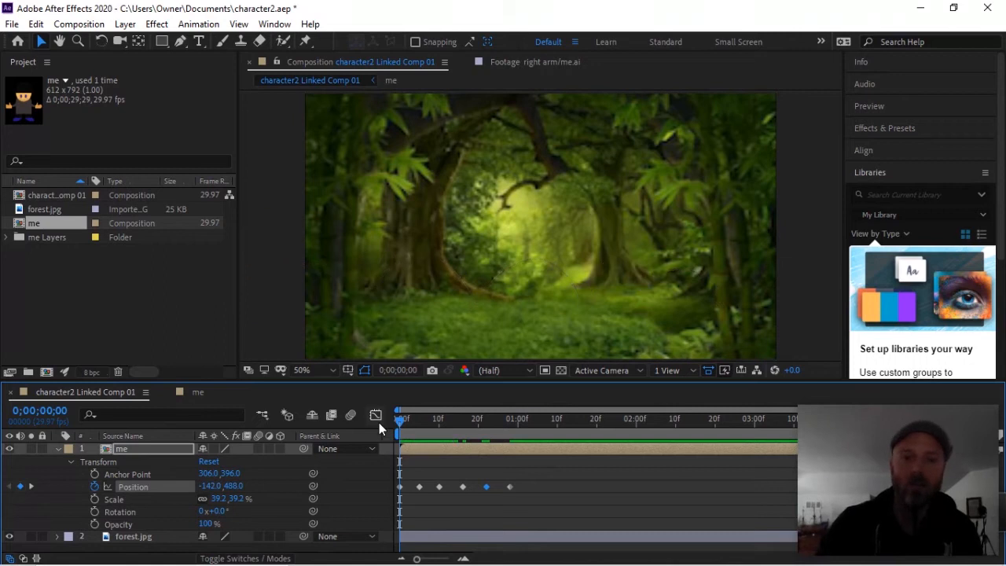
pyautogui.press('space')
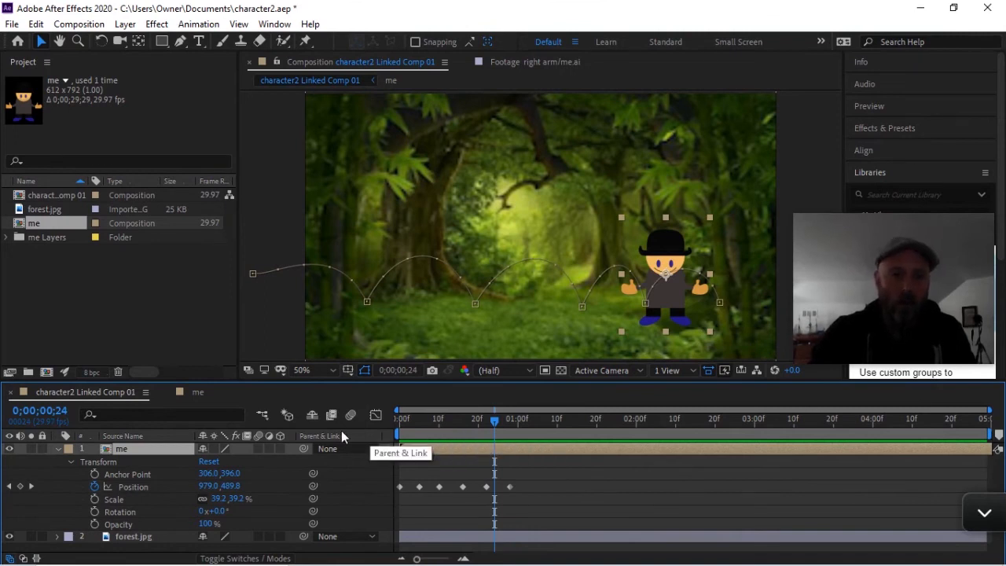
# Step: Switch the me layer's motion blur on and off again, then try moving the character back along the path at frame 24 and undo it
pyautogui.click(260, 448)
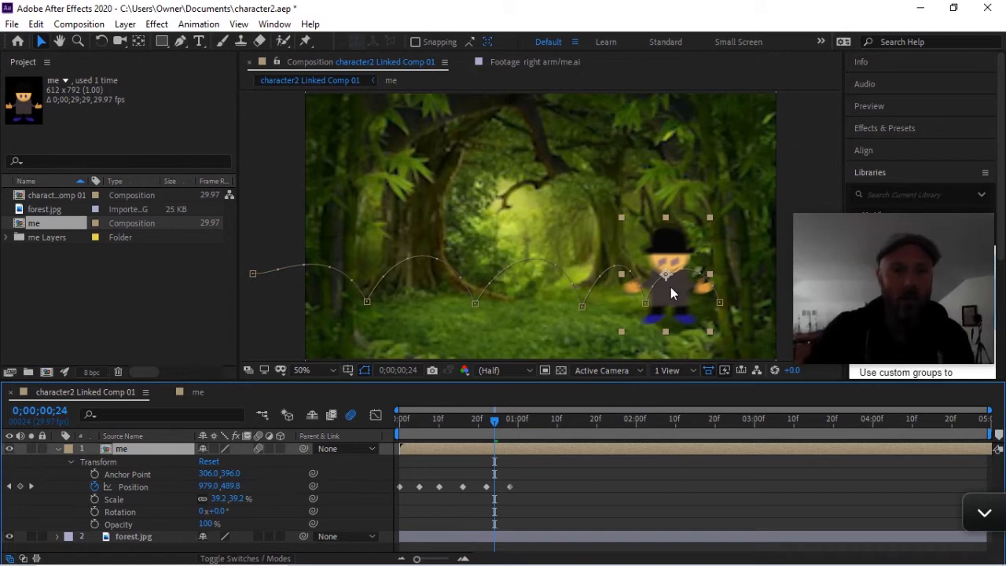
pyautogui.click(257, 447)
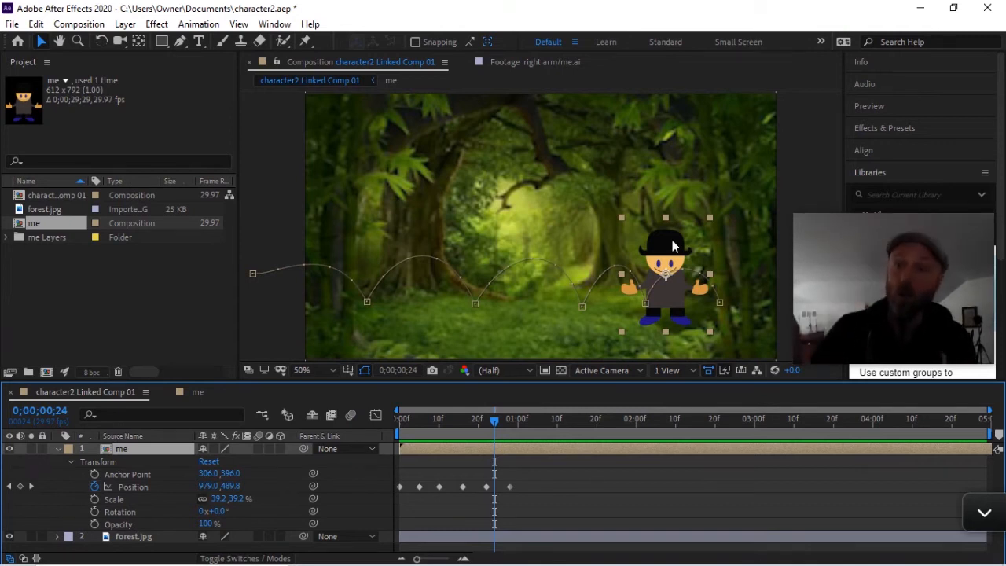
pyautogui.moveTo(672, 246); pyautogui.dragTo(554, 249)
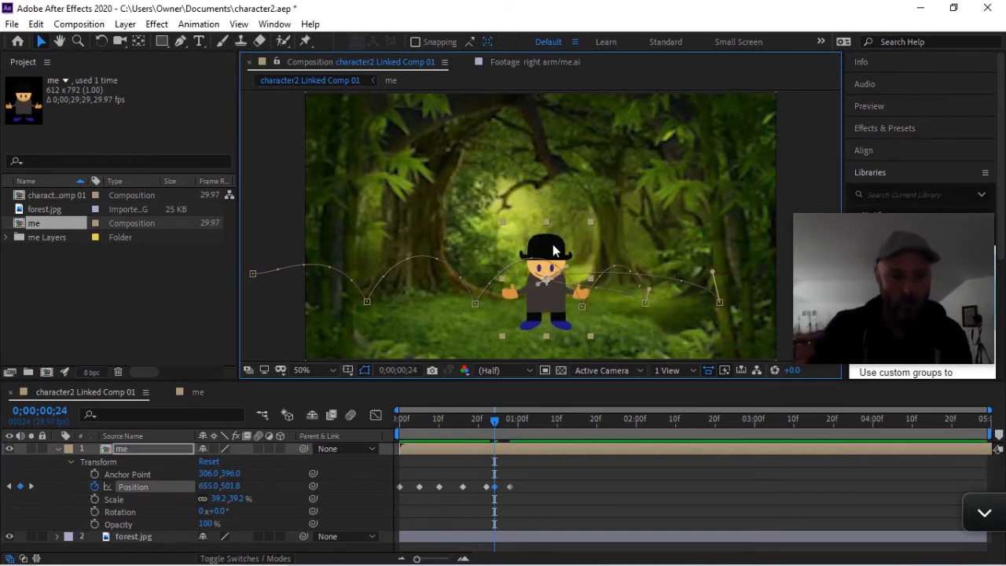
pyautogui.hotkey('ctrl', 'z')
# Step: Play the animation from the first frame with motion blur off for comparison
pyautogui.click(400, 424)
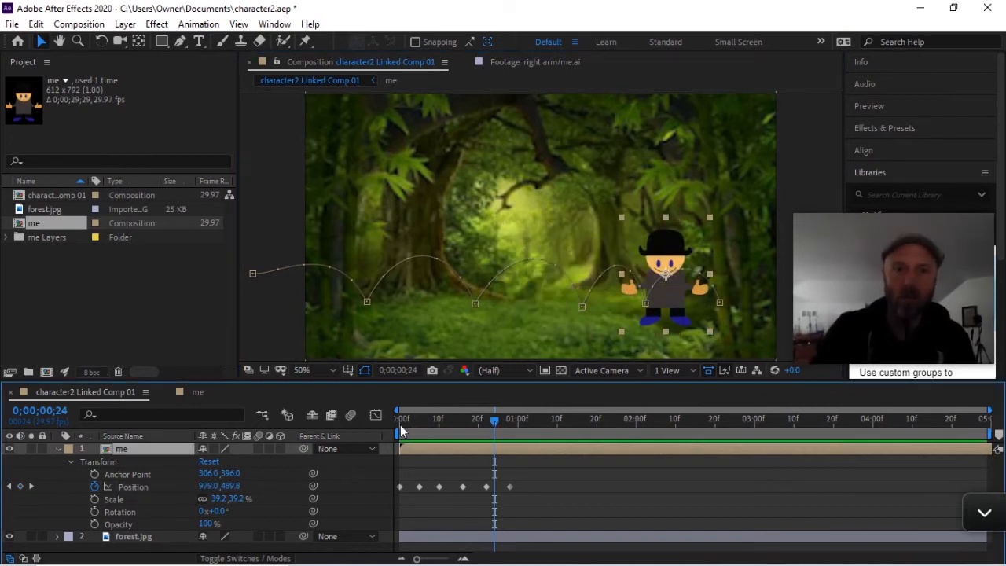
pyautogui.click(400, 424)
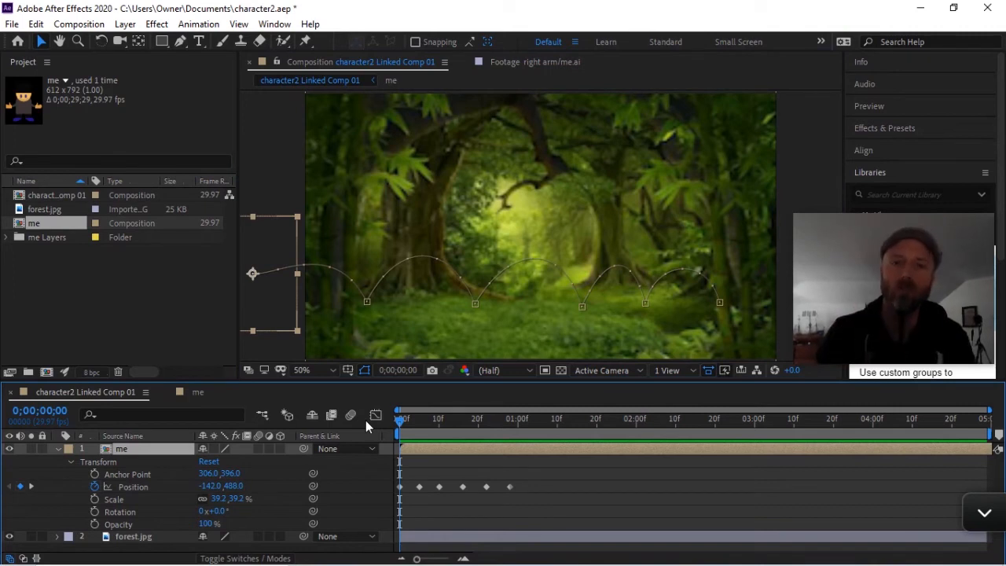
pyautogui.press('space')
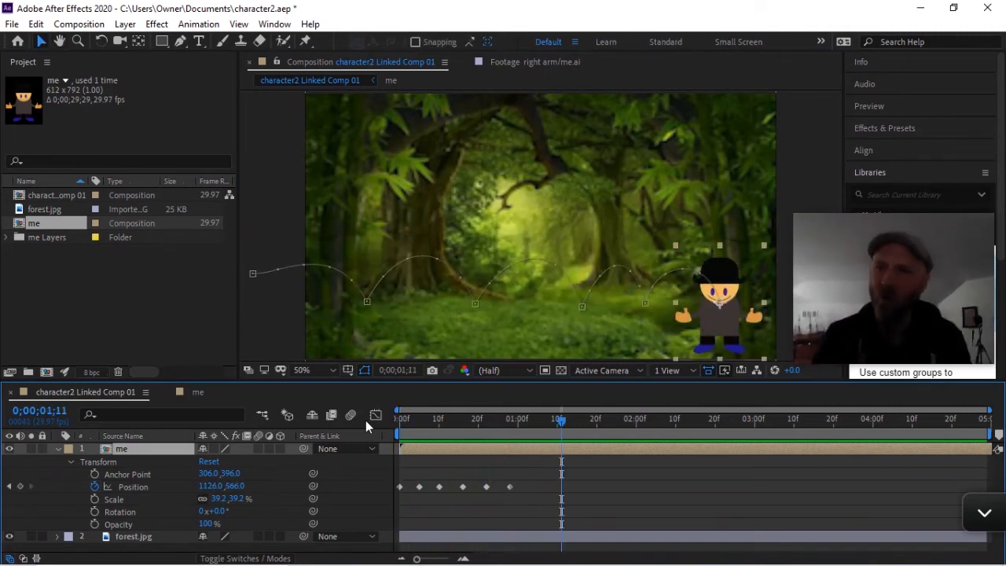
# Step: Enable motion blur for the me layer and play the animation from the first frame
pyautogui.click(256, 449)
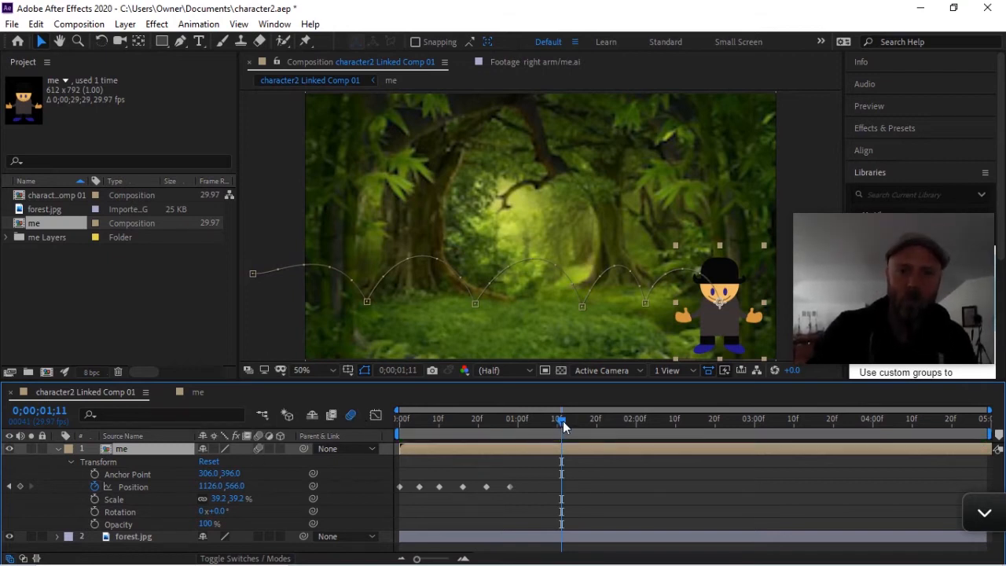
pyautogui.press('Home')
pyautogui.press('space')
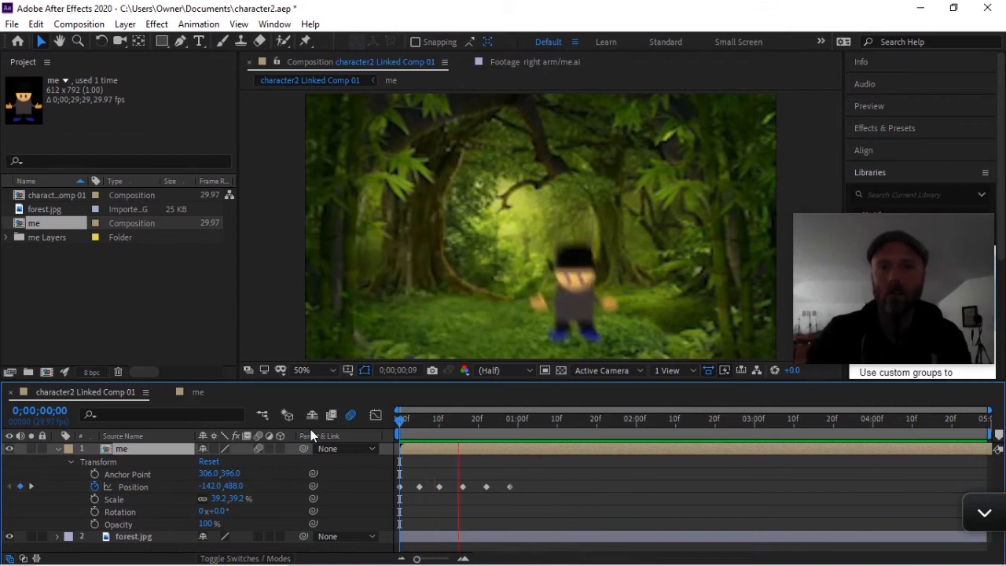
pyautogui.press('space')
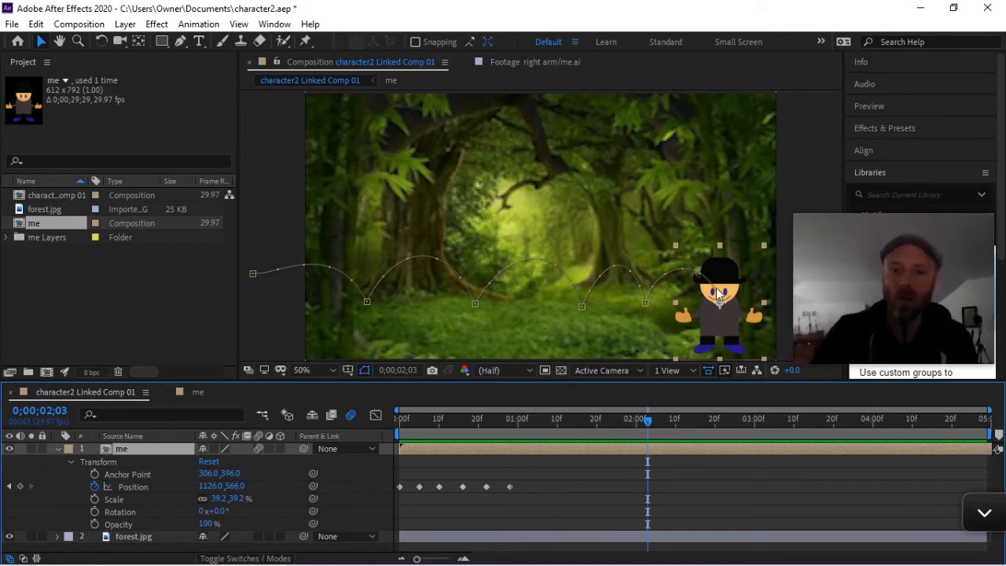
# Step: Replay the motion-blurred hopping animation from the start of the composition
pyautogui.moveTo(647, 420); pyautogui.dragTo(616, 421)
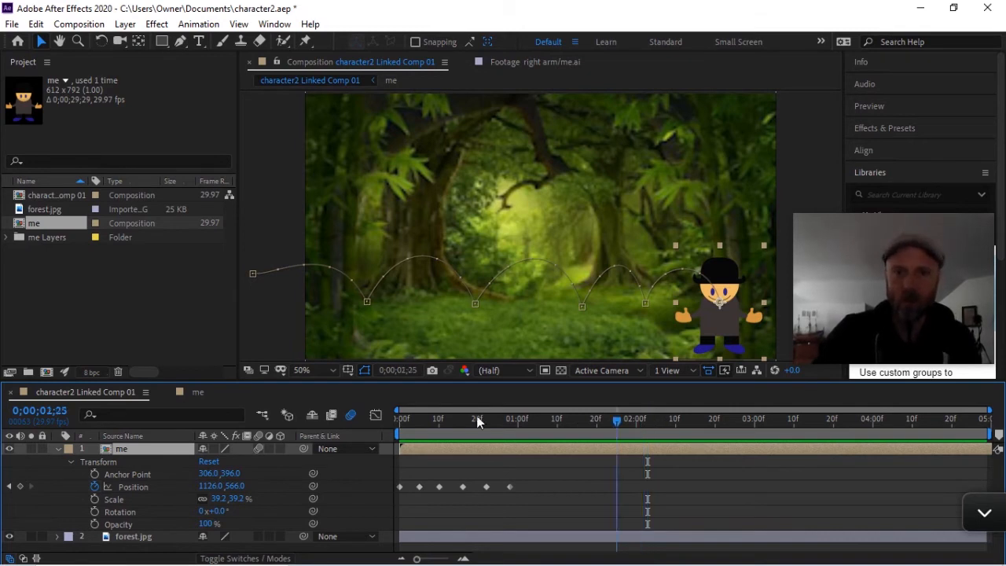
pyautogui.moveTo(477, 422); pyautogui.dragTo(377, 410)
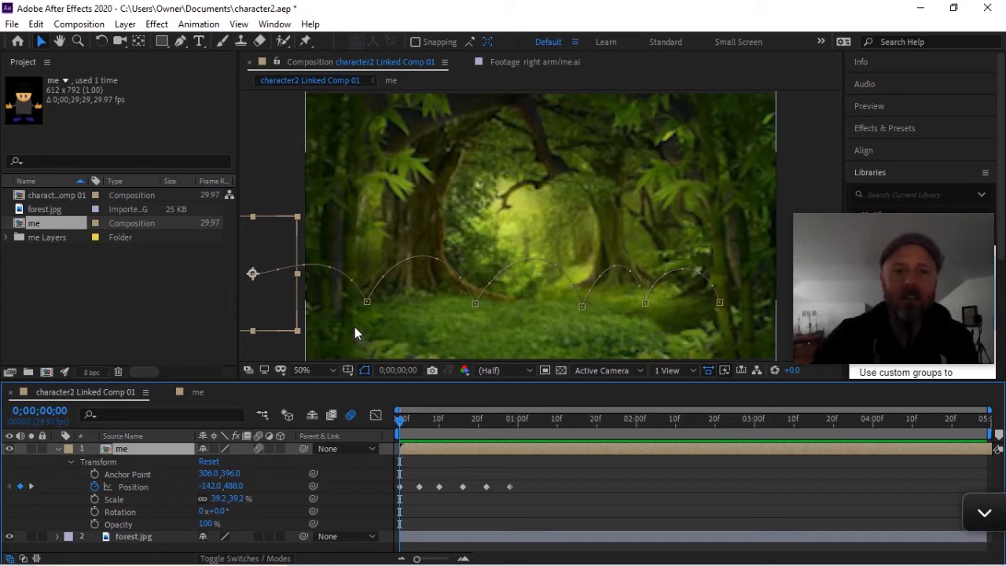
pyautogui.press('space')
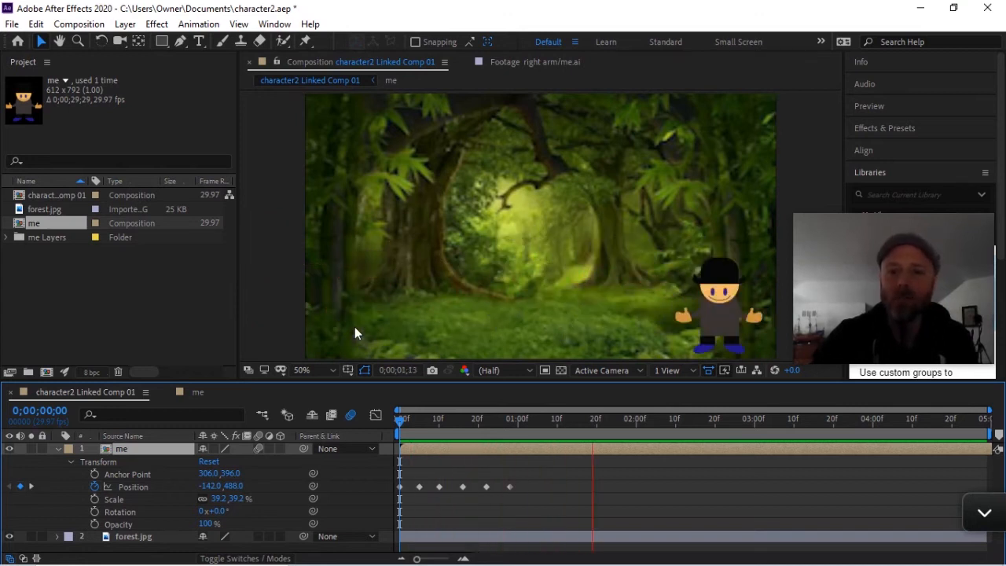
pyautogui.press('space')
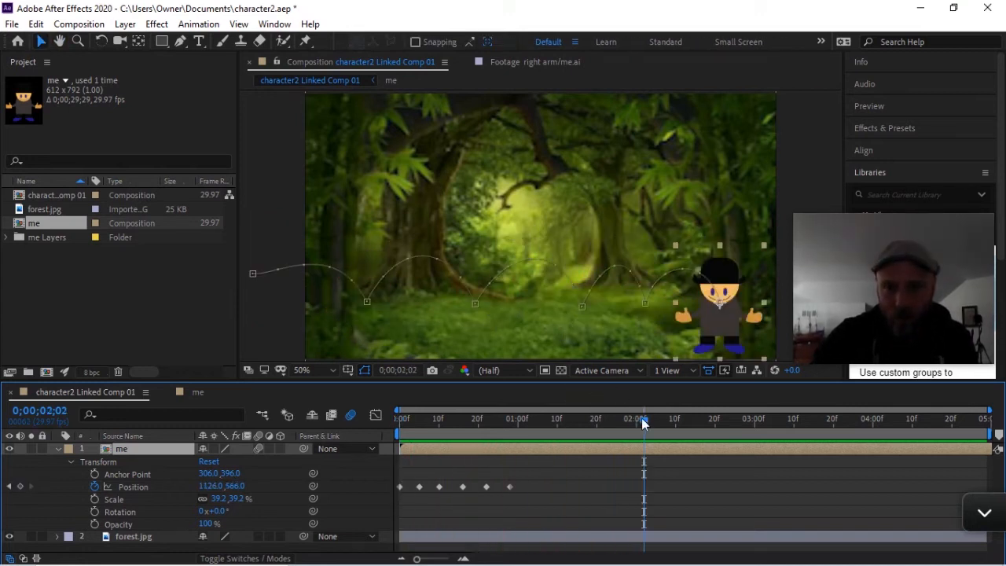
# Step: Set the current time to 0;00;01;10 and collapse the me layer's Transform properties
pyautogui.click(556, 424)
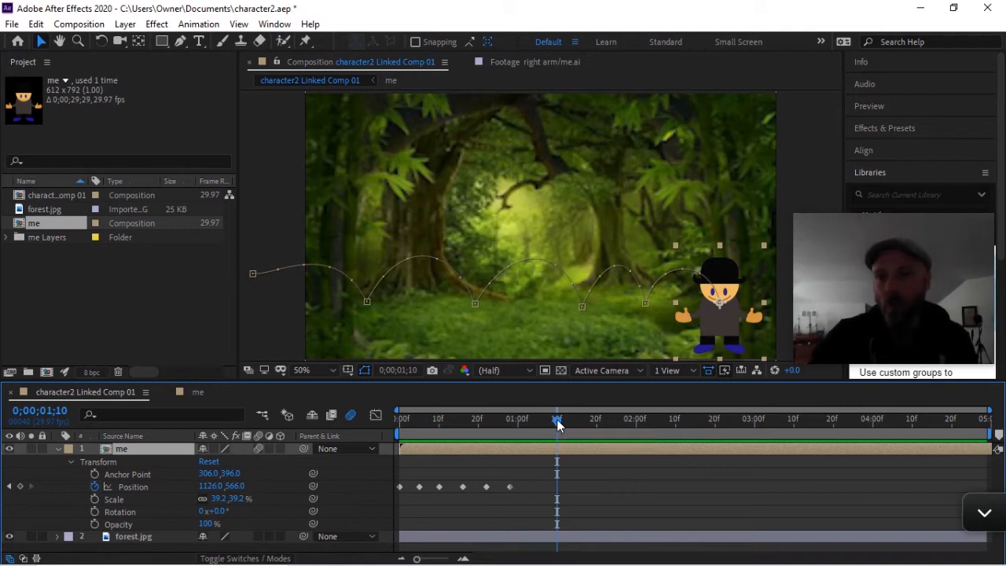
pyautogui.moveTo(556, 424)
pyautogui.mouseDown()
pyautogui.moveTo(430, 428)
pyautogui.moveTo(556, 428)
pyautogui.mouseUp()
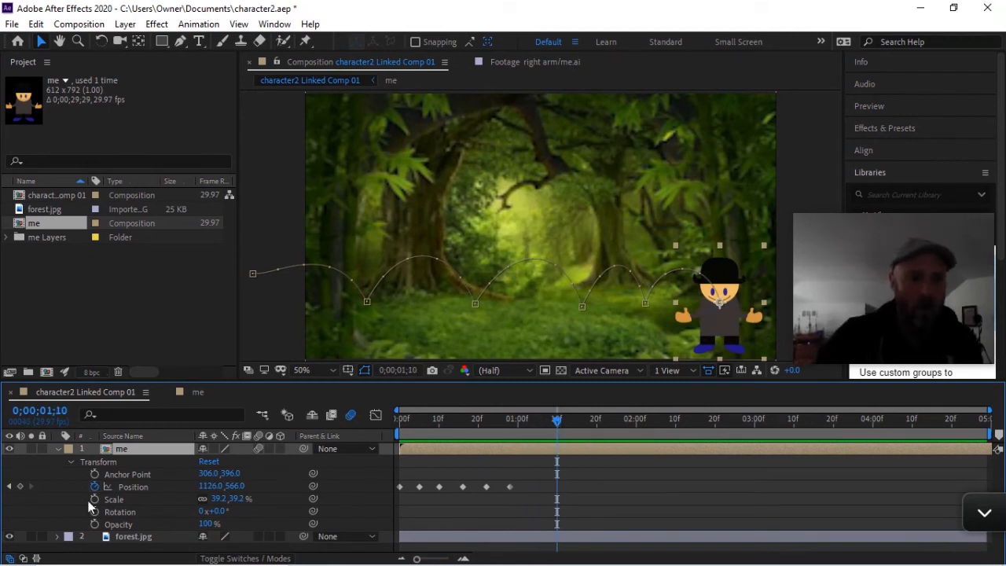
pyautogui.click(70, 462)
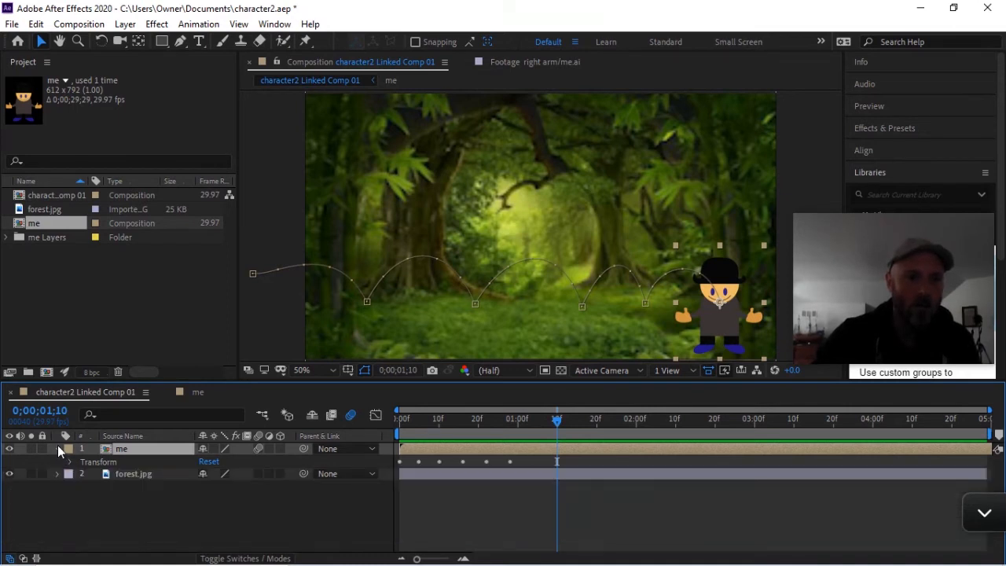
pyautogui.click(57, 448)
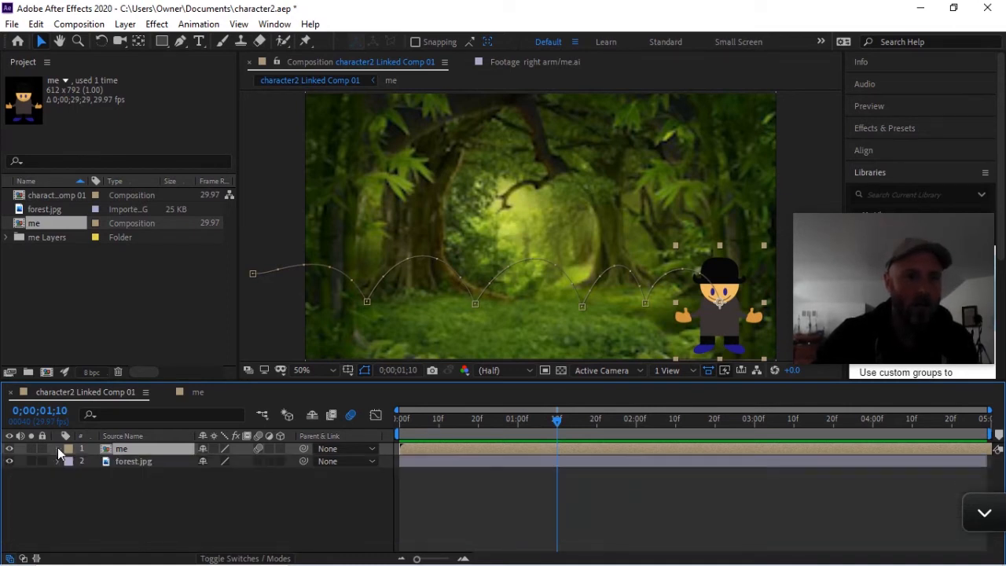
# Step: Examine the body, head, left arm and right arm artwork in the me Layers folder, then collapse the folder
pyautogui.click(8, 238)
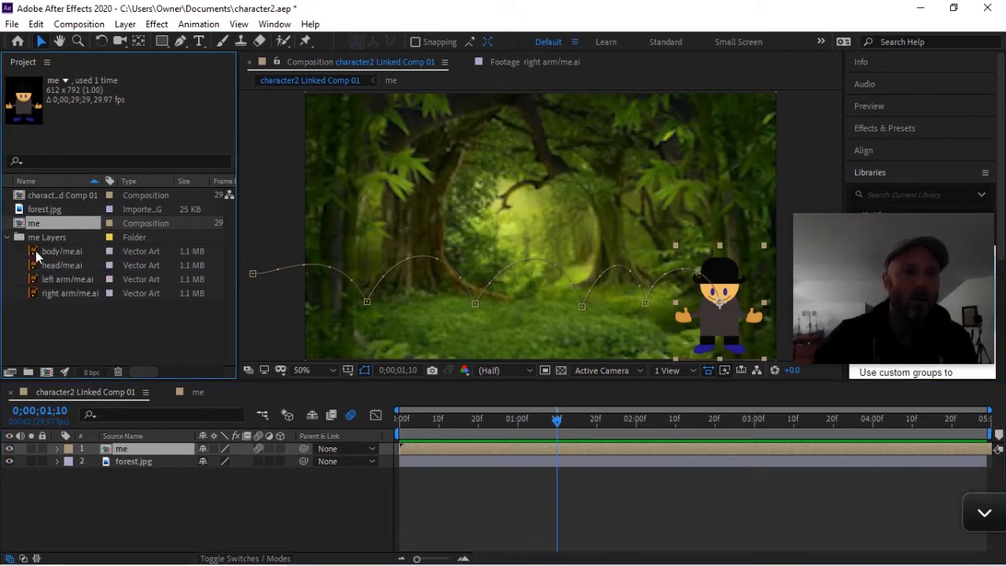
pyautogui.click(35, 253)
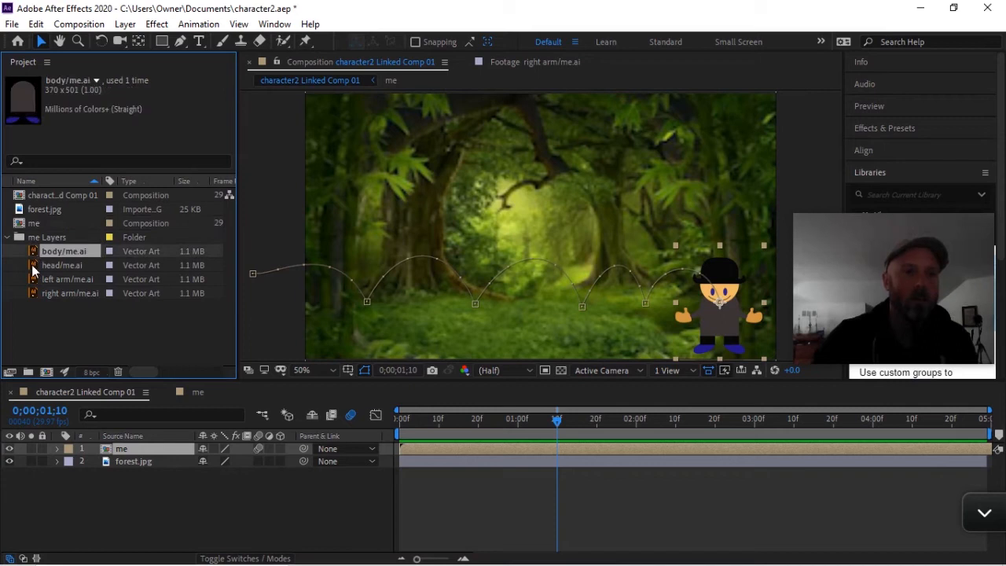
pyautogui.click(33, 268)
pyautogui.click(34, 281)
pyautogui.click(34, 294)
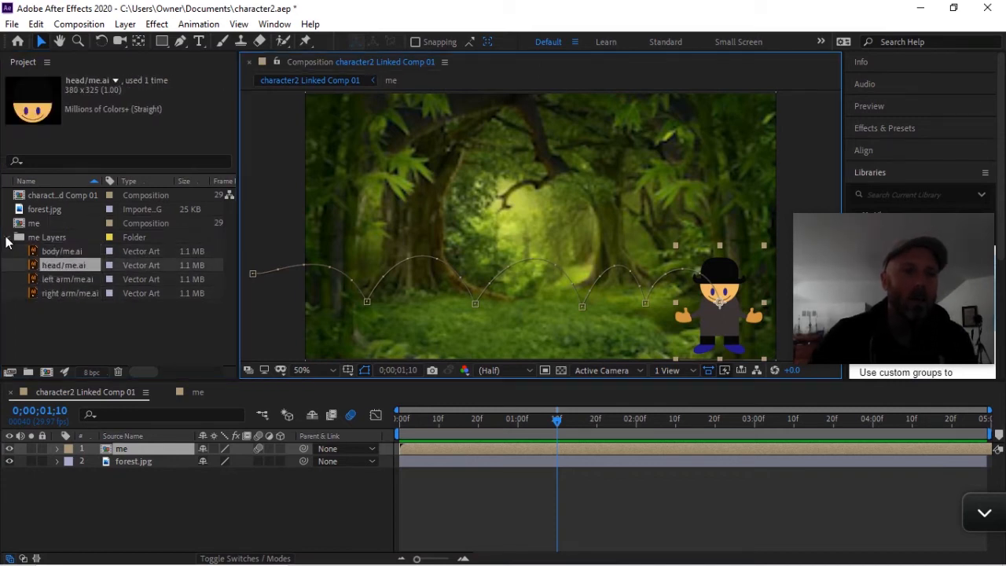
pyautogui.click(8, 238)
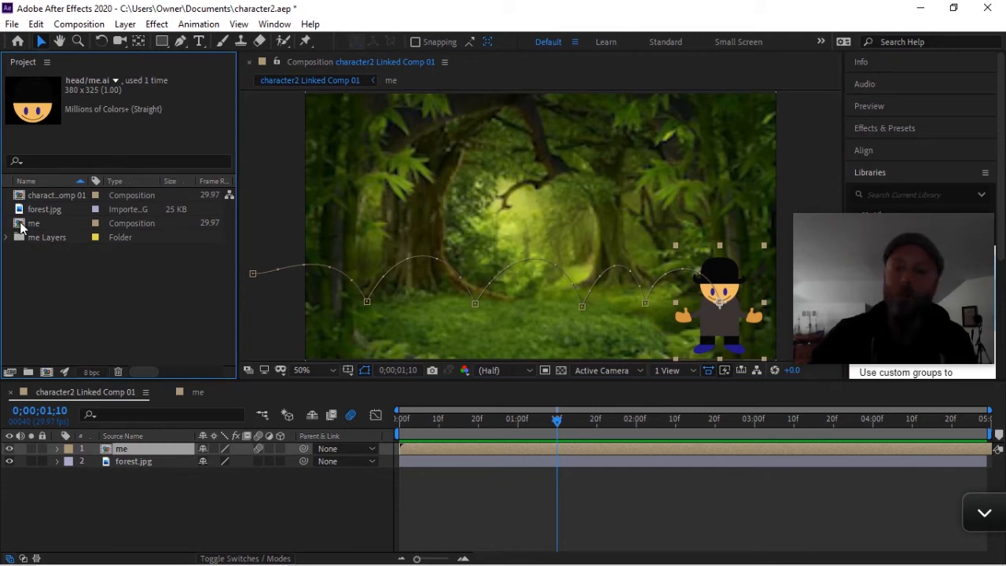
# Step: Open the me composition and expand the head layer to show its Transform group
pyautogui.doubleClick(22, 226)
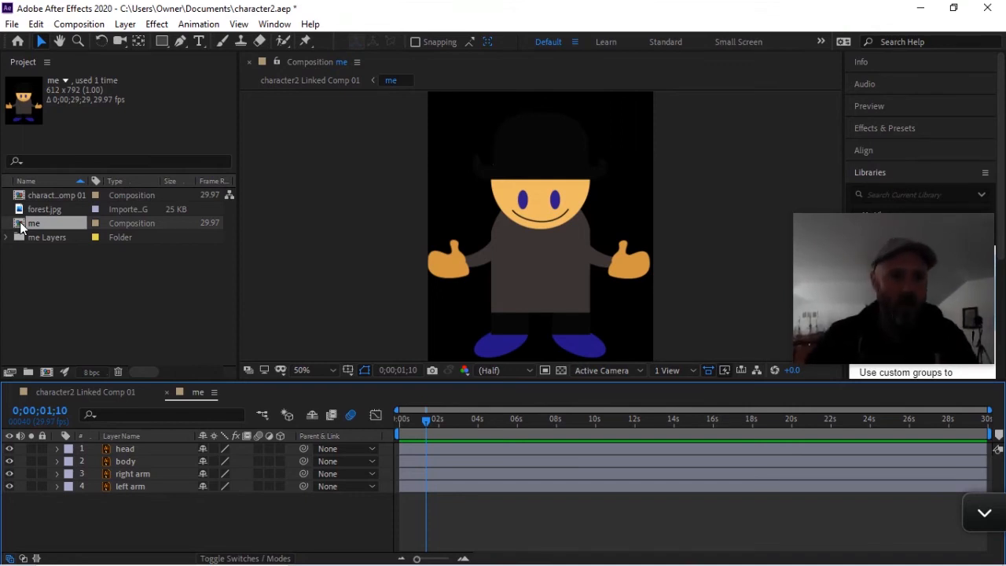
pyautogui.click(83, 450)
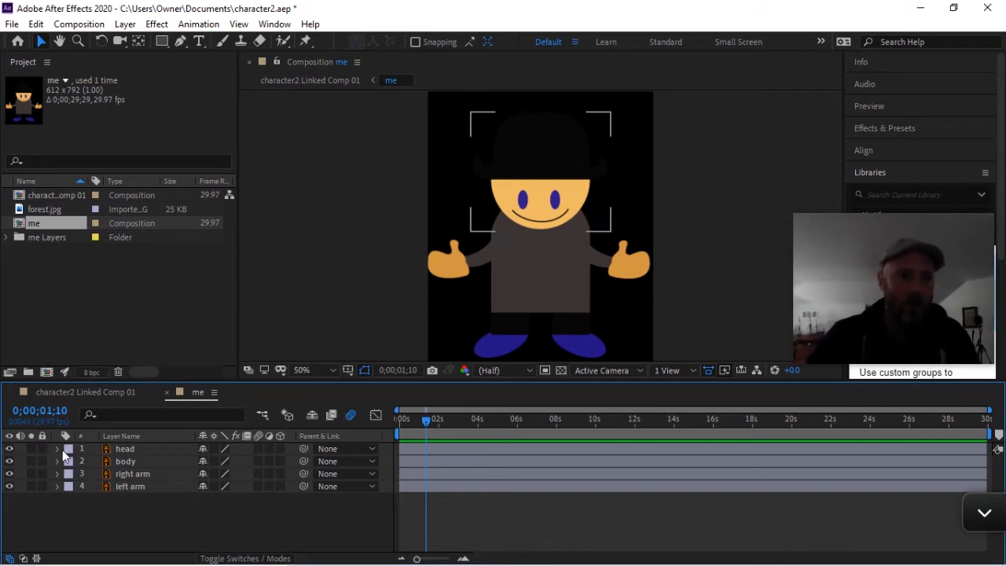
pyautogui.click(69, 452)
pyautogui.click(56, 449)
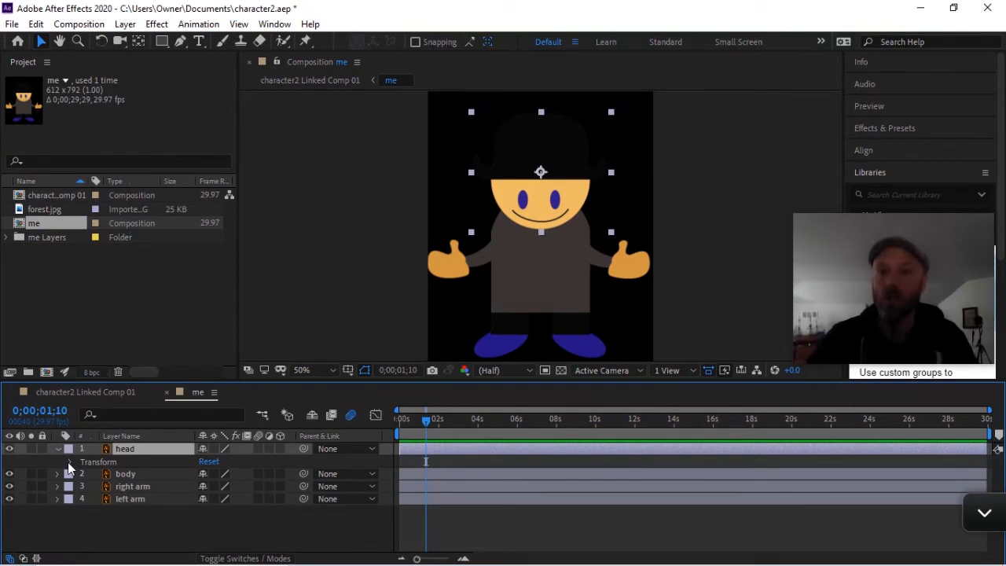
# Step: Keyframe the head's Position at 0;00;01;10, then move the head up and right to about 336.3, 205.5 at 0;00;02;03
pyautogui.click(68, 462)
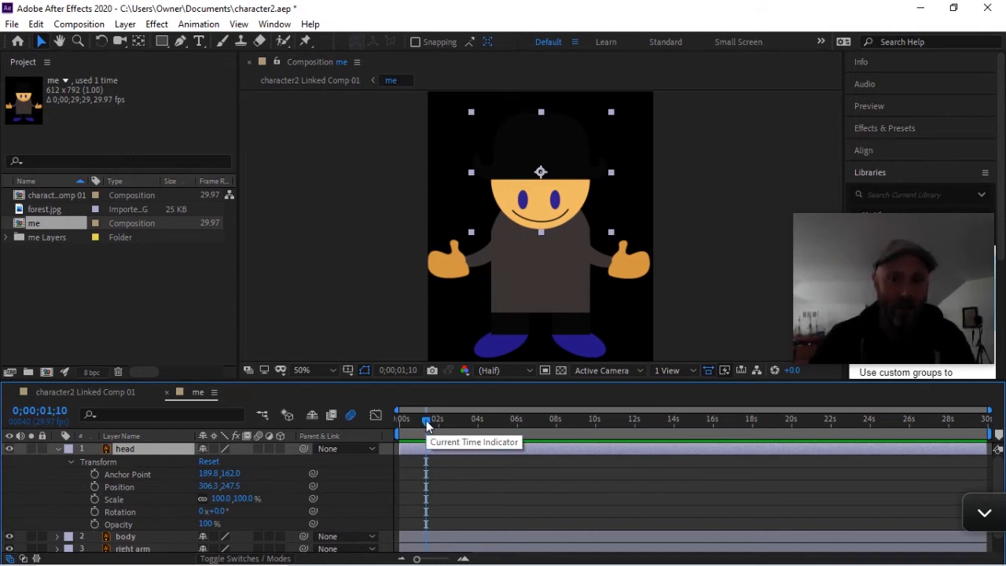
pyautogui.click(94, 487)
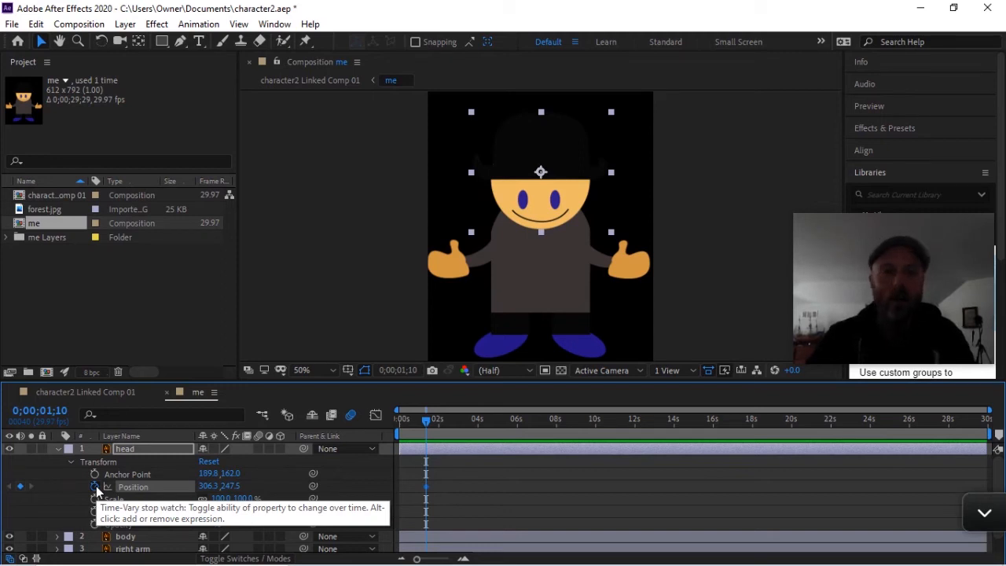
pyautogui.moveTo(425, 421); pyautogui.dragTo(439, 421)
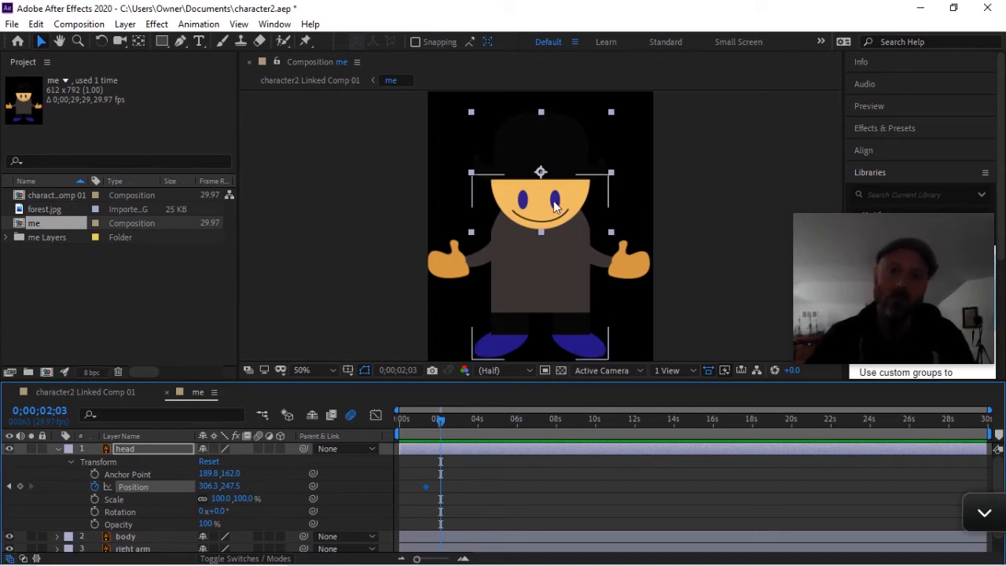
pyautogui.moveTo(539, 140); pyautogui.dragTo(549, 122)
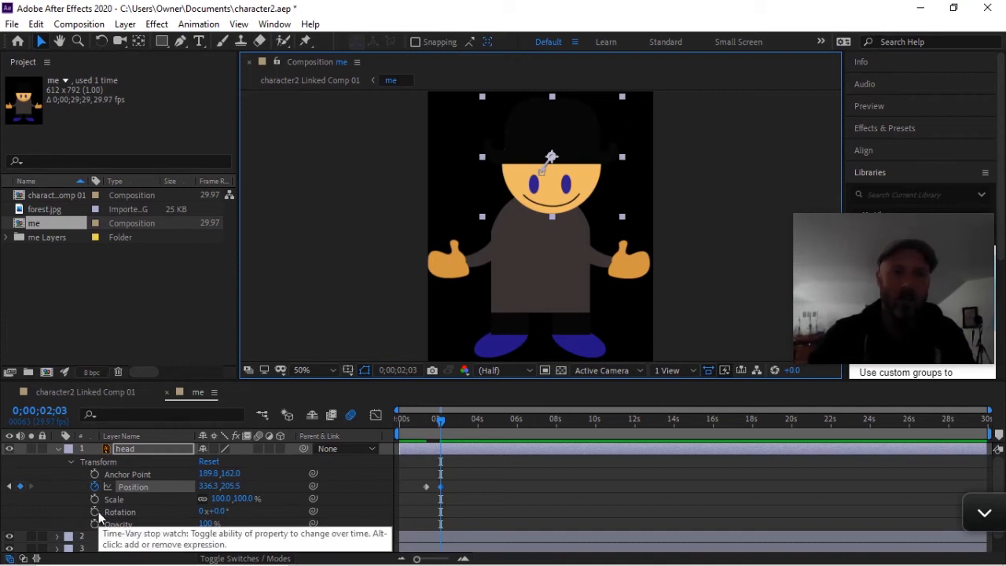
# Step: Start keyframing the head's Rotation at 0;00;01;12 and tilt the head to 15° at 0;00;02;02
pyautogui.moveTo(440, 419); pyautogui.dragTo(429, 425)
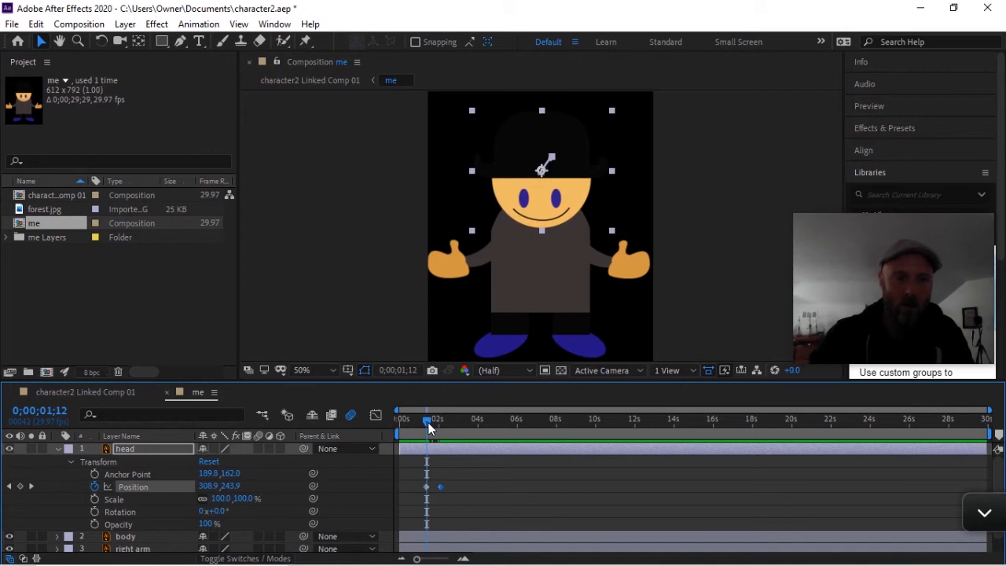
pyautogui.click(95, 512)
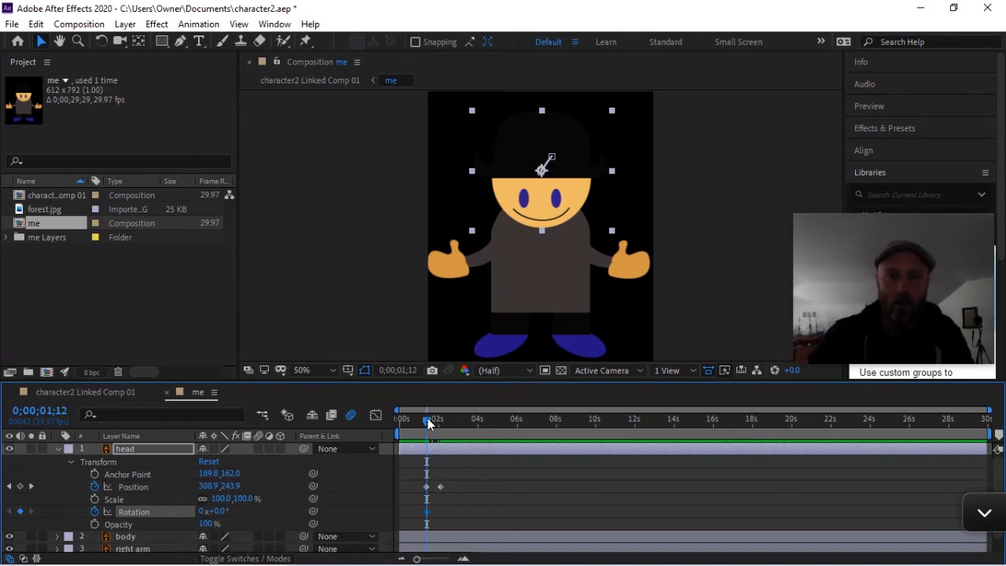
pyautogui.moveTo(426, 419); pyautogui.dragTo(440, 420)
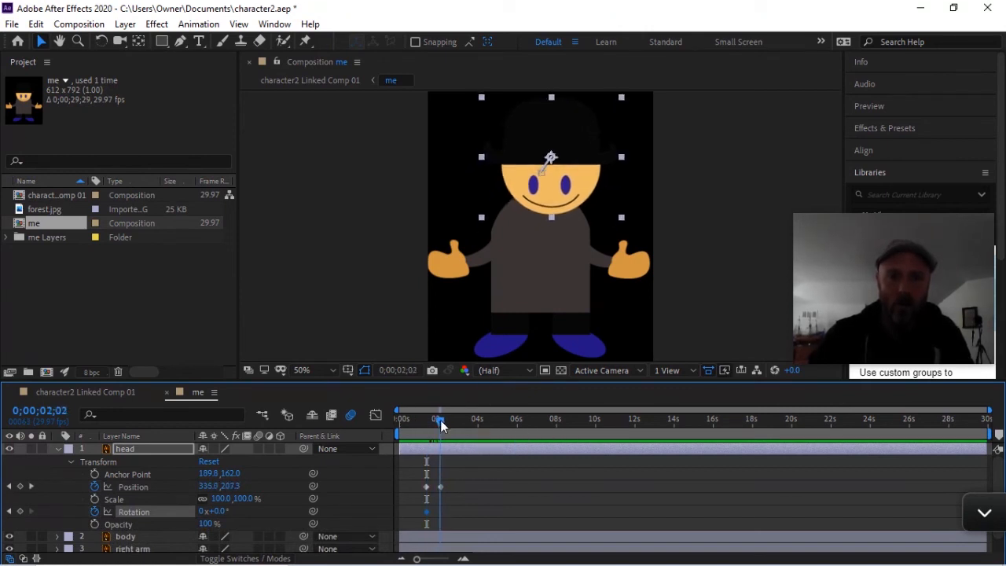
pyautogui.click(220, 511)
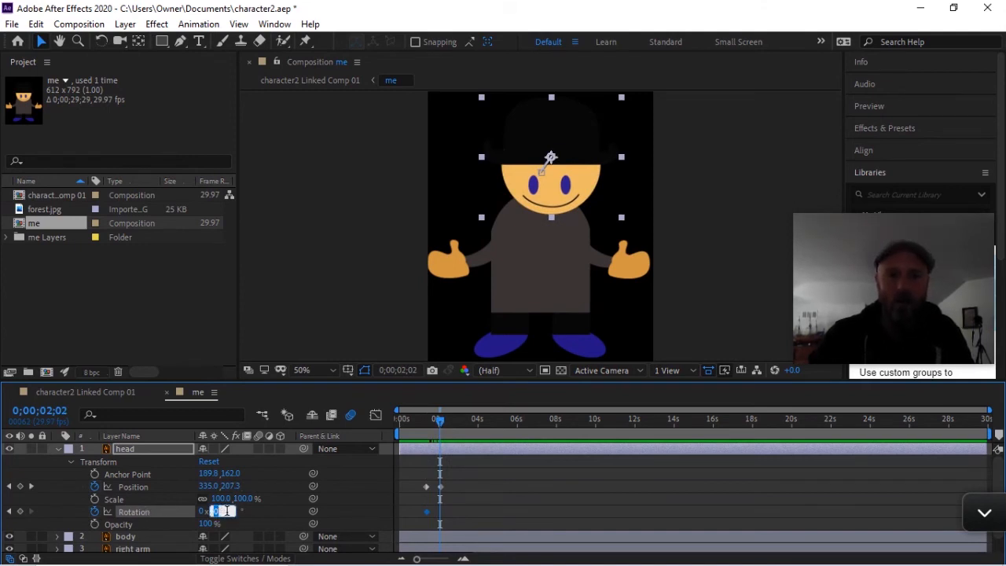
pyautogui.write('11')
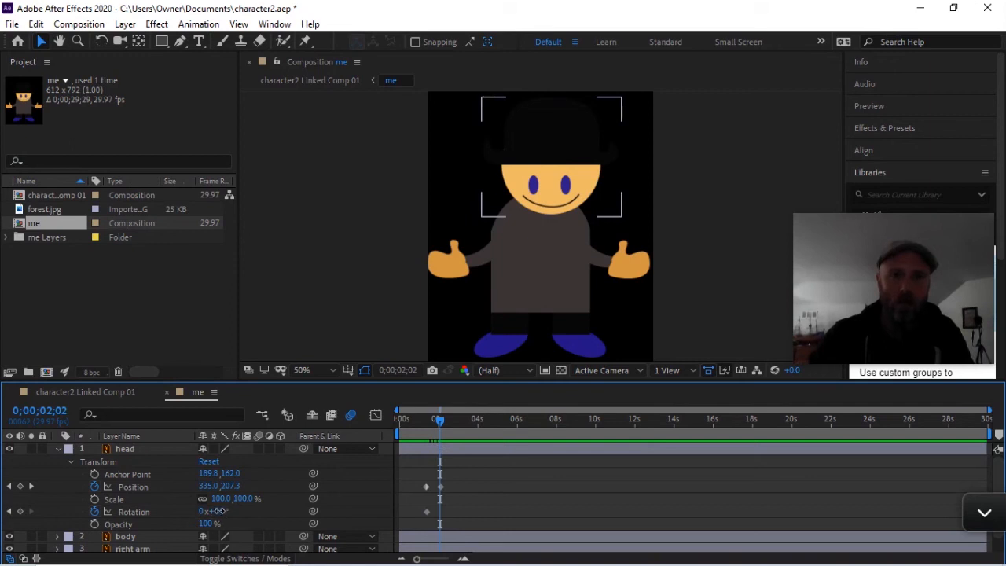
pyautogui.press('Return')
pyautogui.moveTo(228, 511); pyautogui.dragTo(231, 509)
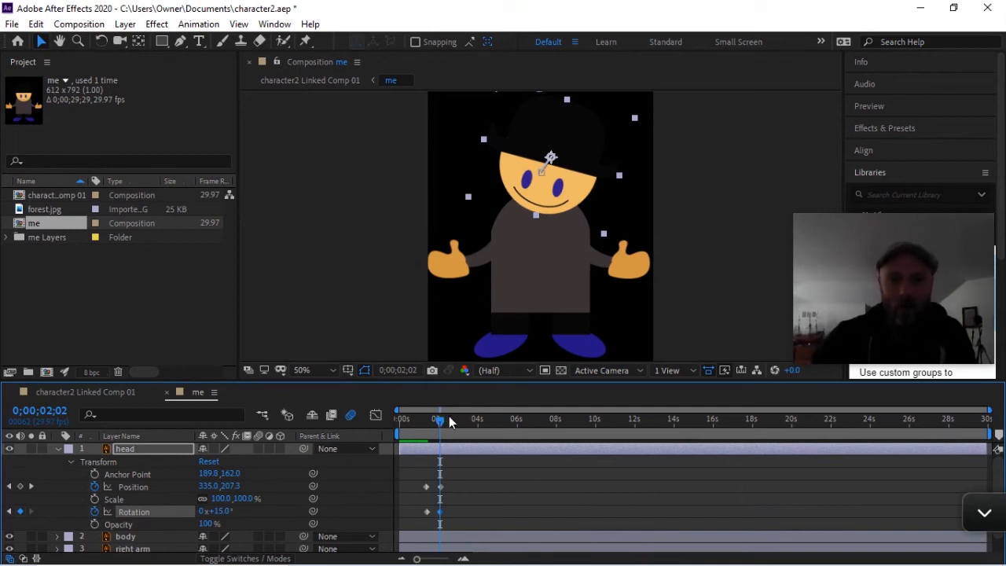
# Step: At 0;00;02;28, set the head's Rotation to 0° and lower the head to about 310.3, 231.5
pyautogui.moveTo(438, 420); pyautogui.dragTo(456, 420)
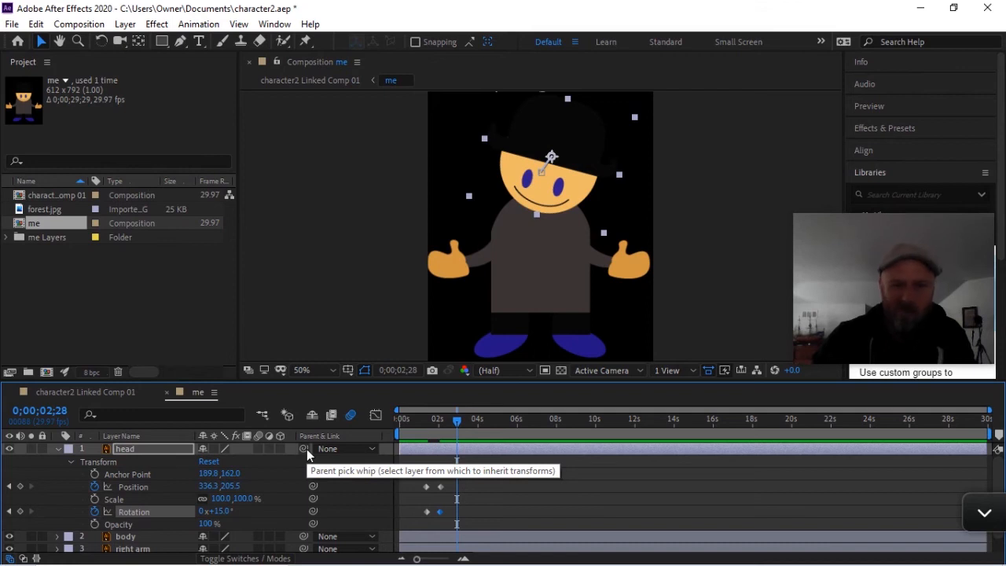
pyautogui.moveTo(220, 519); pyautogui.dragTo(212, 518)
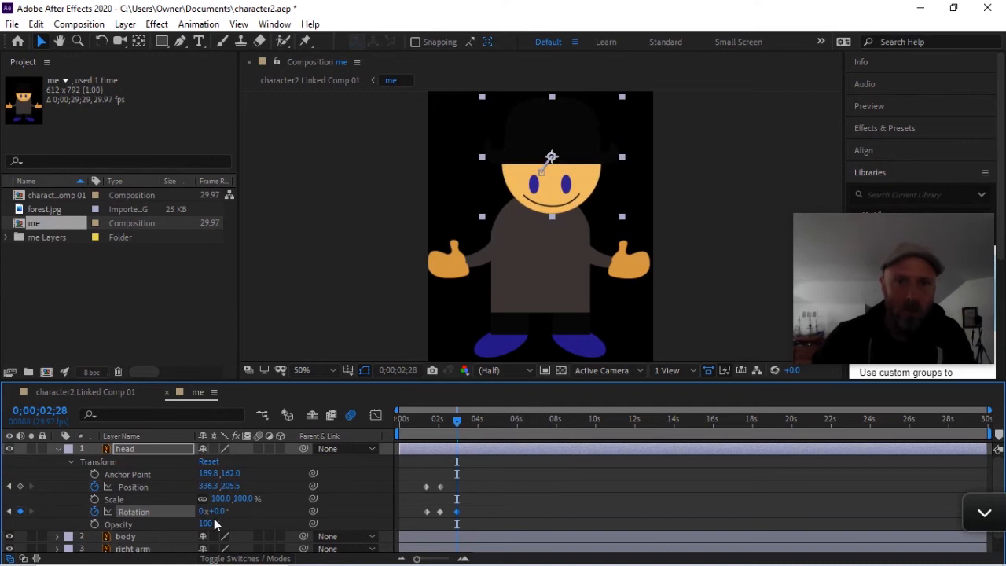
pyautogui.moveTo(582, 169); pyautogui.dragTo(571, 179)
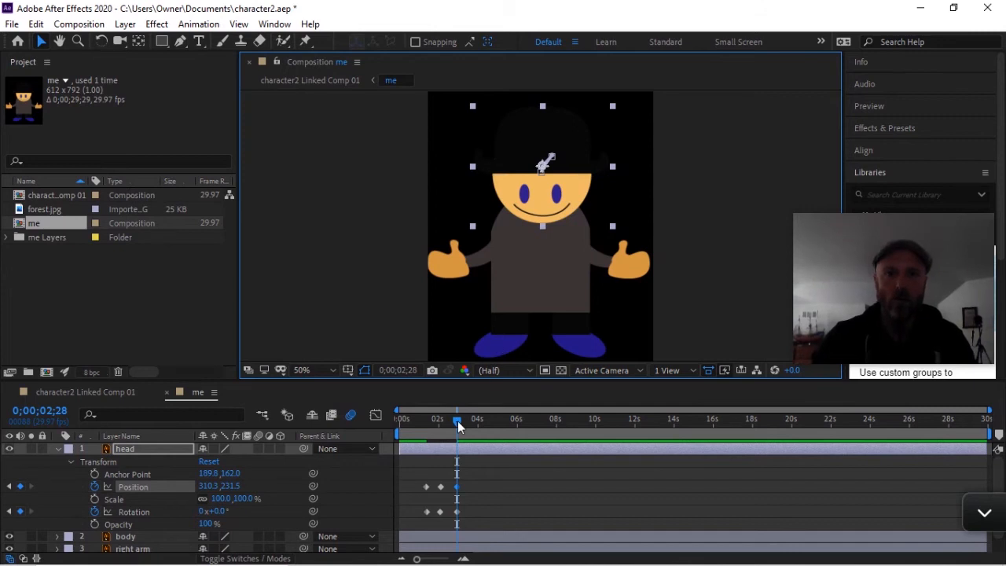
# Step: At 0;00;03;25, raise the head to about 366.3, 185.5 and tilt it to 21°
pyautogui.moveTo(457, 420); pyautogui.dragTo(475, 422)
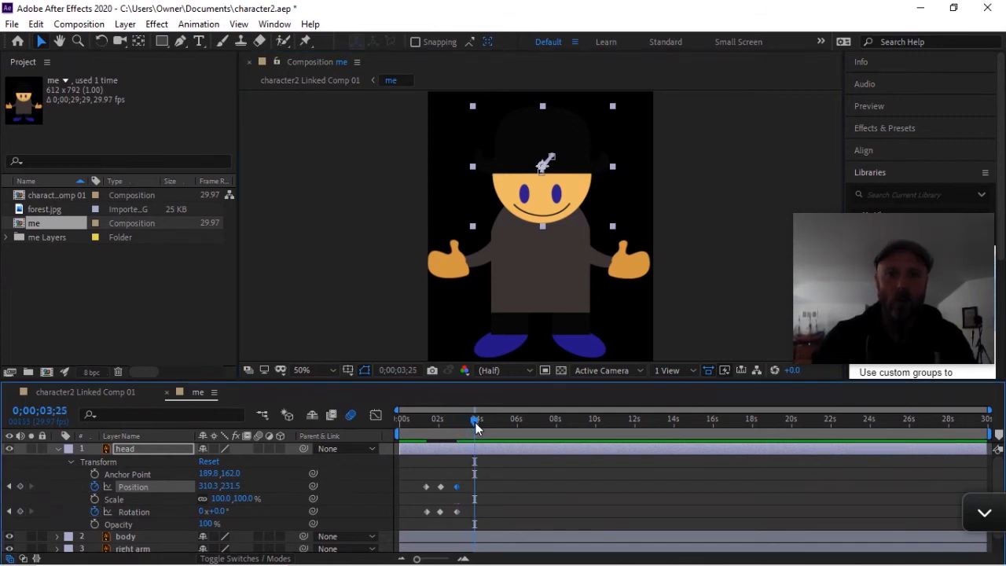
pyautogui.moveTo(555, 191); pyautogui.dragTo(576, 174)
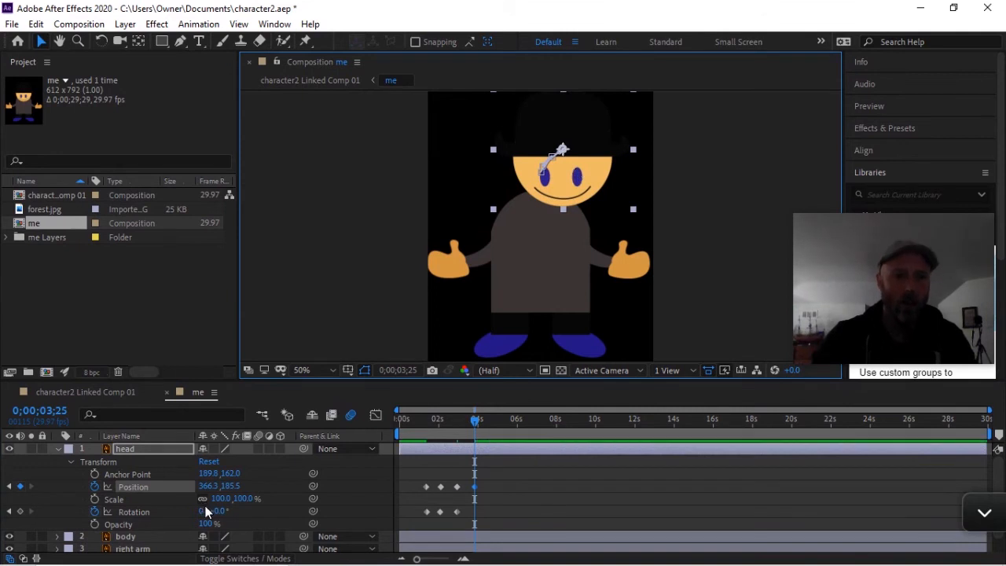
pyautogui.moveTo(222, 513); pyautogui.dragTo(241, 514)
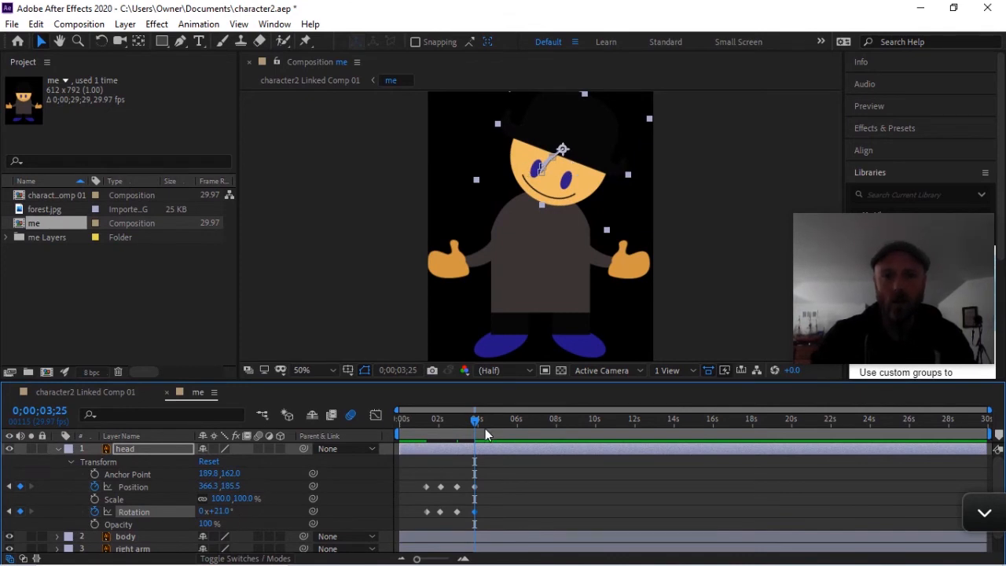
# Step: At 0;00;04;19, lower the head to about 322.3, 243.5 and set its Rotation to 1°
pyautogui.moveTo(473, 417); pyautogui.dragTo(490, 417)
pyautogui.moveTo(569, 167); pyautogui.dragTo(552, 189)
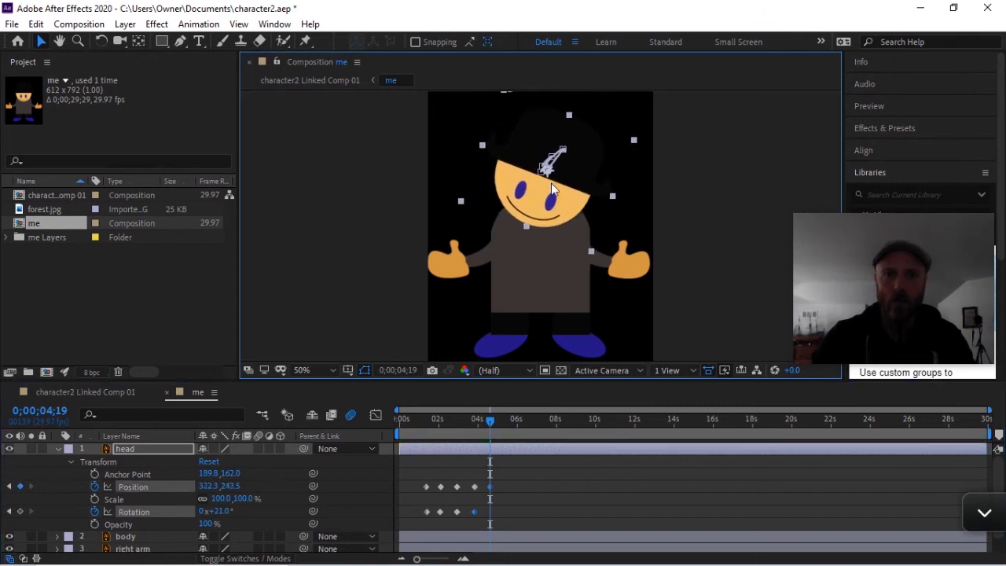
pyautogui.moveTo(218, 511); pyautogui.dragTo(208, 515)
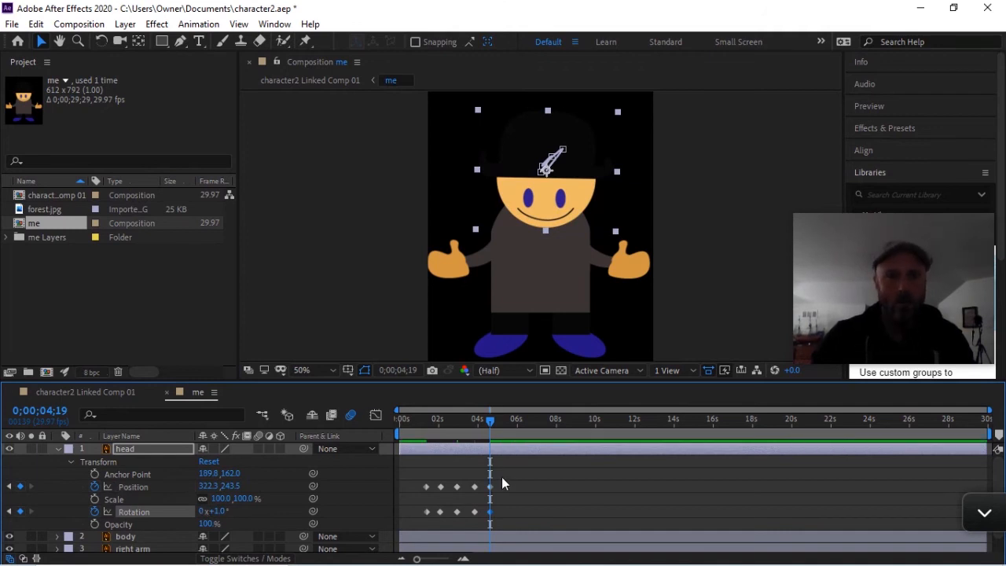
# Step: At 0;00;05;11, raise the head to about 346.3, 191.5 and tilt it to 17°
pyautogui.moveTo(491, 421); pyautogui.dragTo(505, 422)
pyautogui.moveTo(566, 189); pyautogui.dragTo(573, 176)
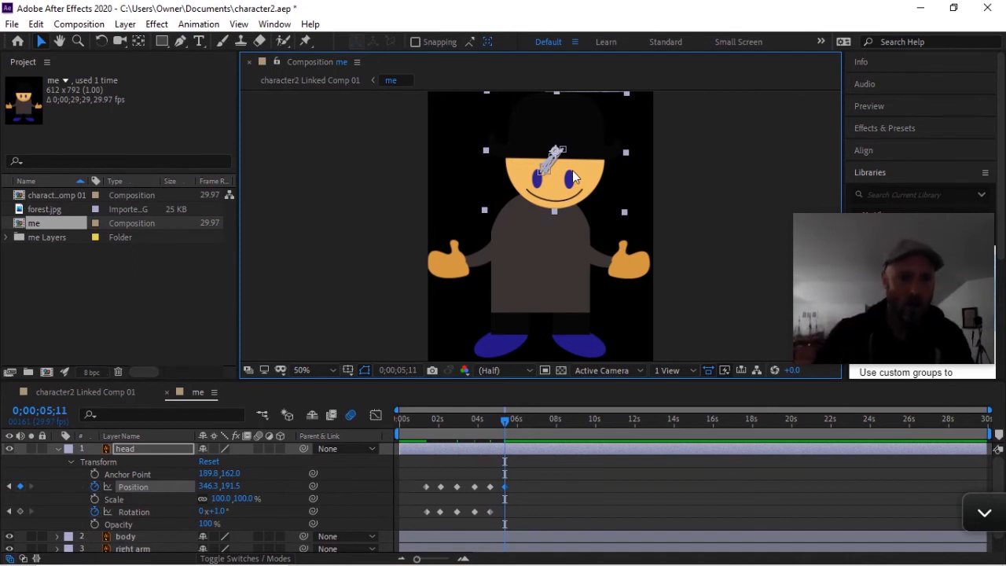
pyautogui.moveTo(223, 510); pyautogui.dragTo(231, 511)
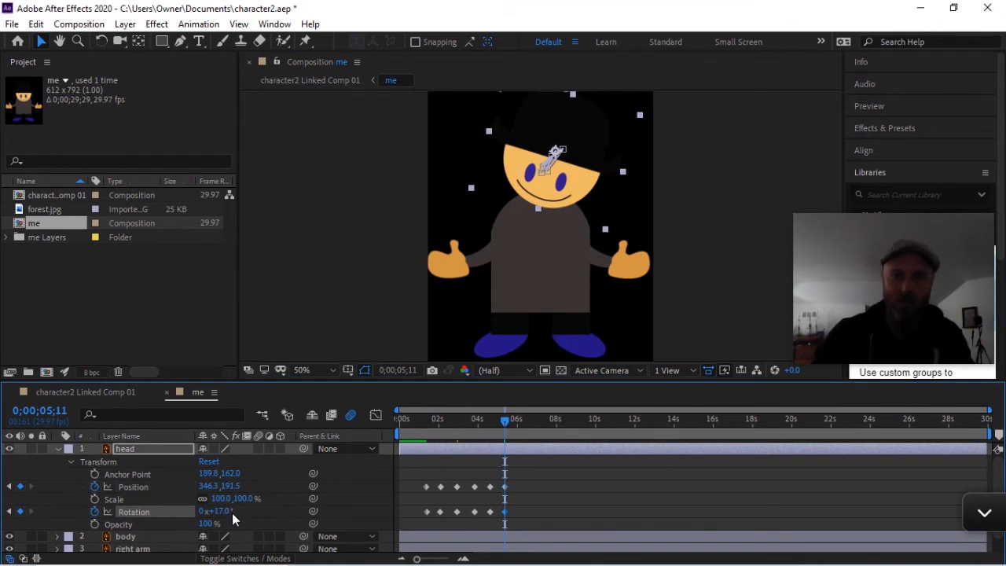
# Step: At 0;00;06;03, lower the head to about 316.3, 231.5 and straighten its Rotation to 0°
pyautogui.moveTo(506, 422); pyautogui.dragTo(520, 428)
pyautogui.moveTo(592, 167); pyautogui.dragTo(581, 183)
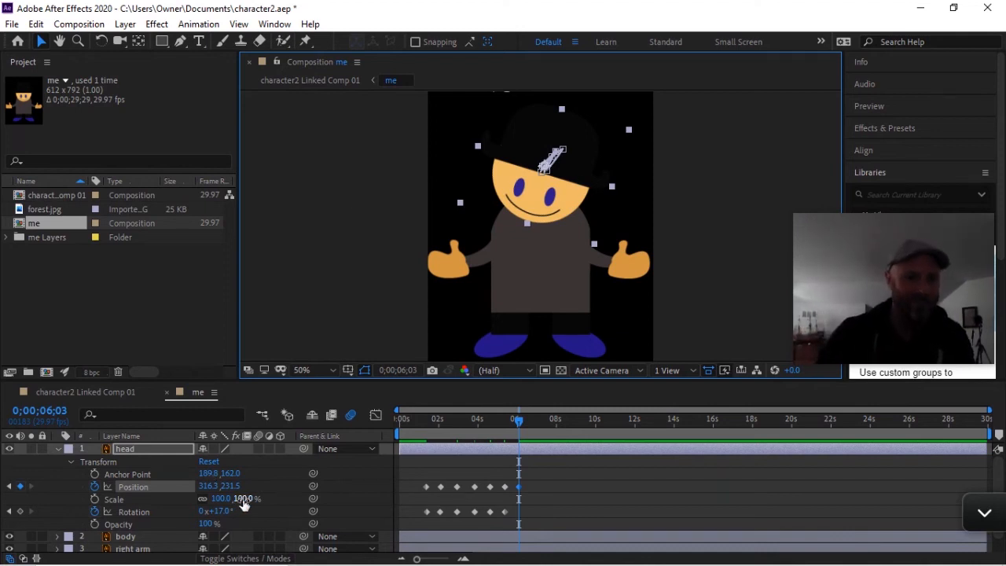
pyautogui.moveTo(224, 513); pyautogui.dragTo(212, 514)
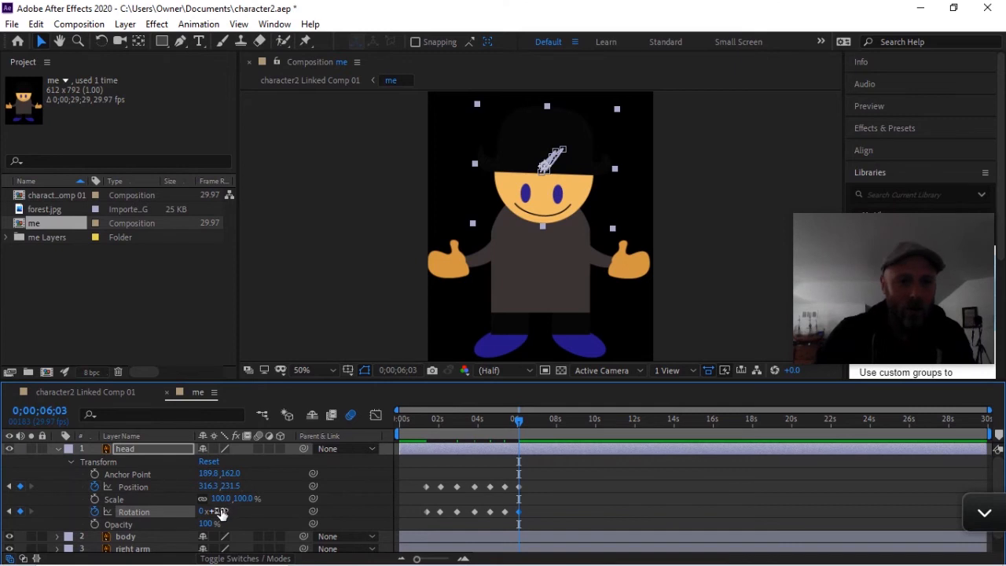
pyautogui.moveTo(219, 511); pyautogui.dragTo(223, 513)
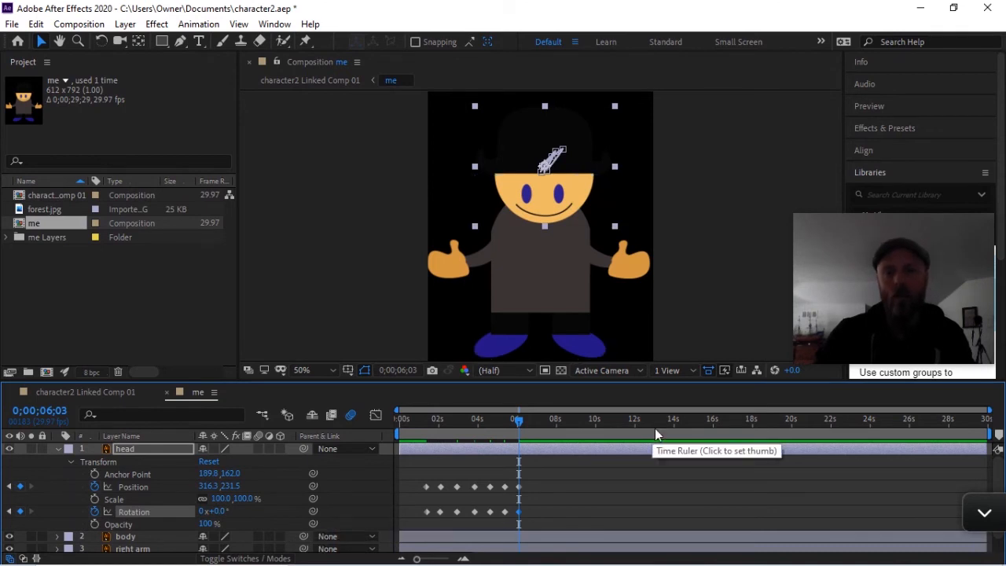
# Step: Open the character2 Linked Comp 01 composition and play the hopping animation from the start to check the head motion
pyautogui.doubleClick(21, 201)
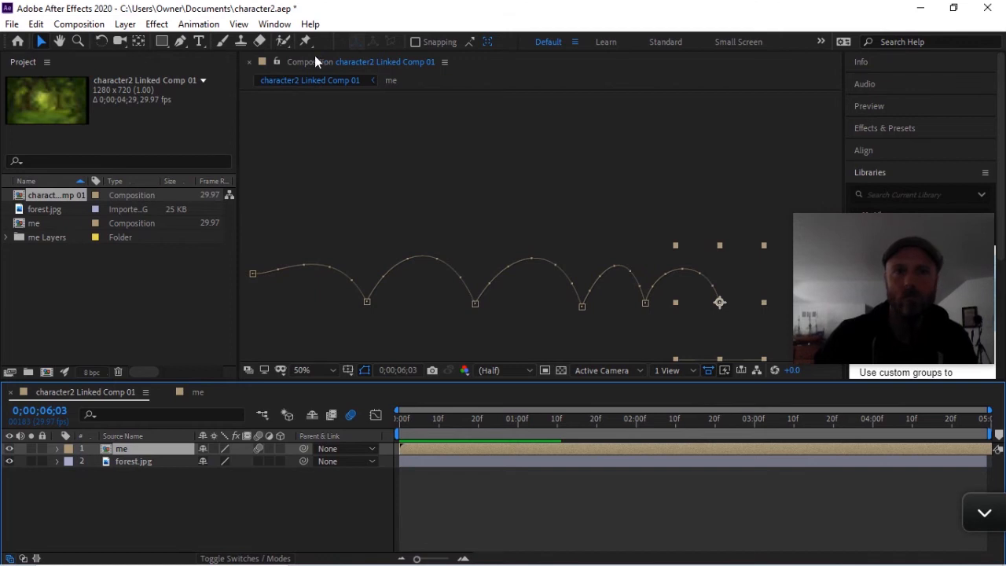
pyautogui.click(21, 225)
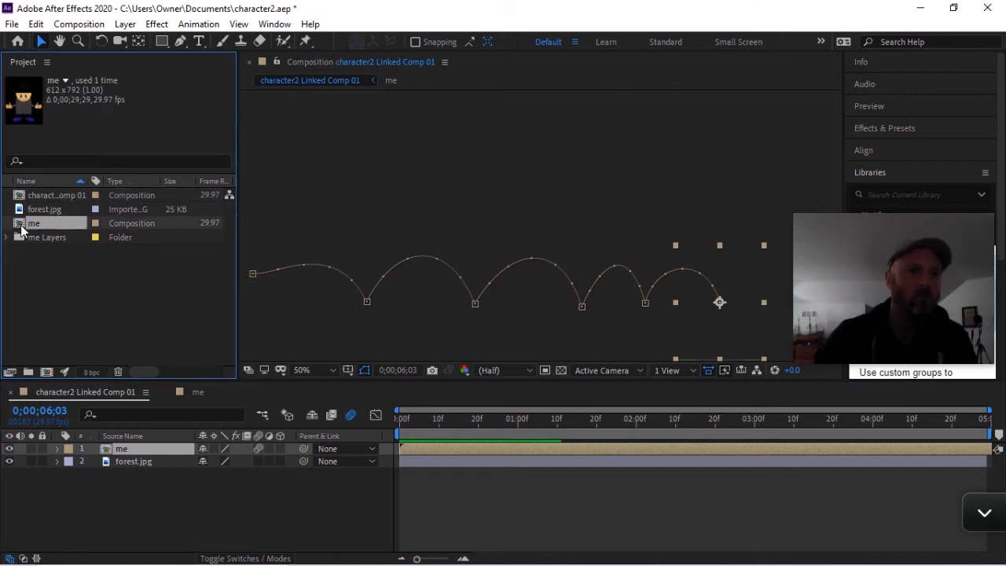
pyautogui.click(21, 196)
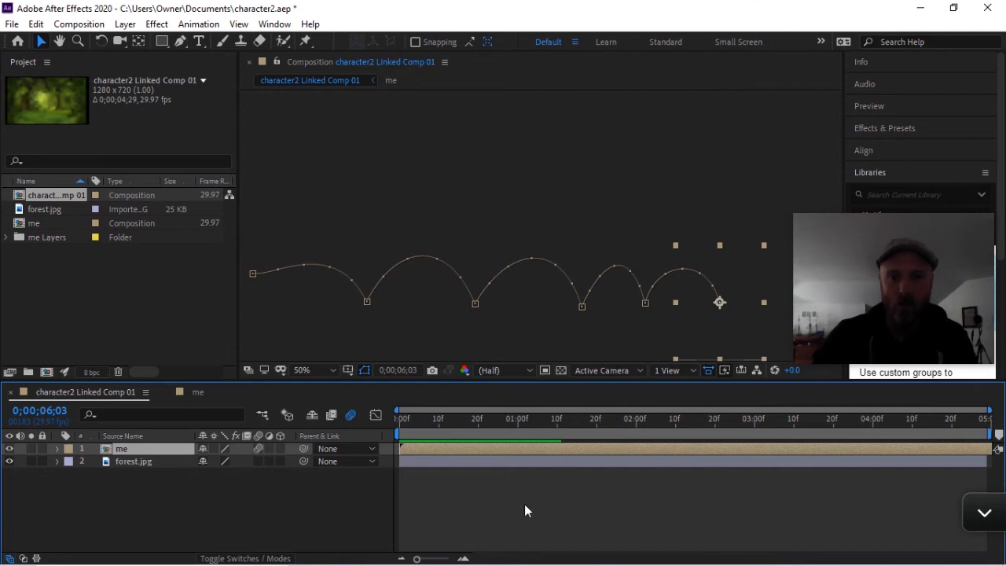
pyautogui.click(452, 424)
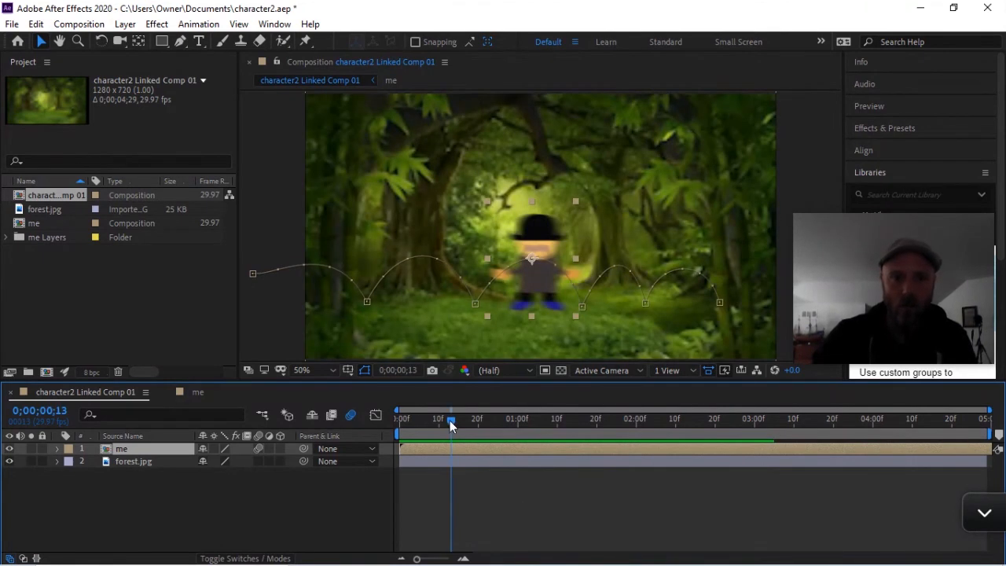
pyautogui.moveTo(451, 424); pyautogui.dragTo(374, 417)
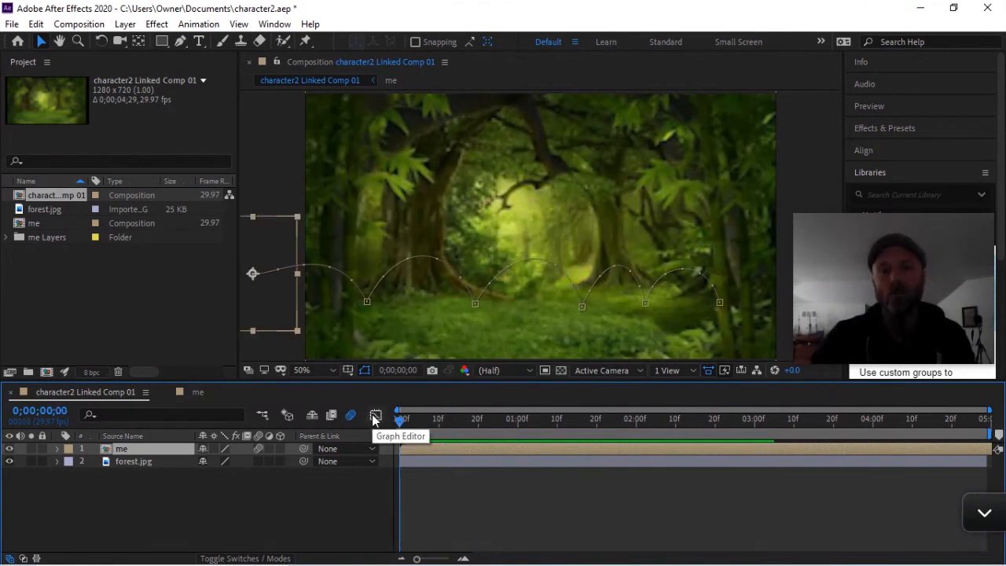
pyautogui.press('space')
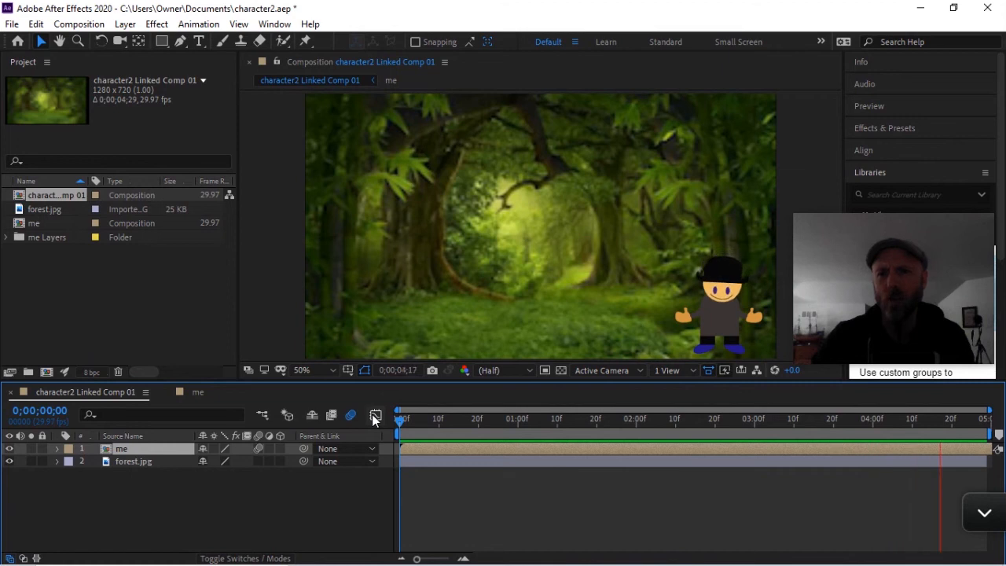
pyautogui.press('space')
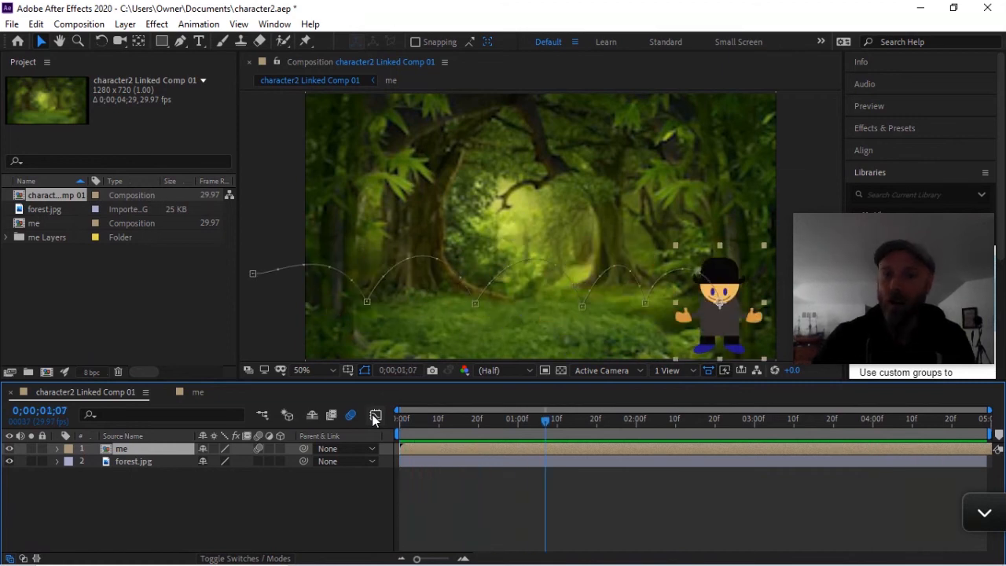
# Step: In the me composition, move the head's second to fourth Position and Rotation keyframe pairs earlier, spacing them evenly up to just past 2 seconds
pyautogui.doubleClick(24, 224)
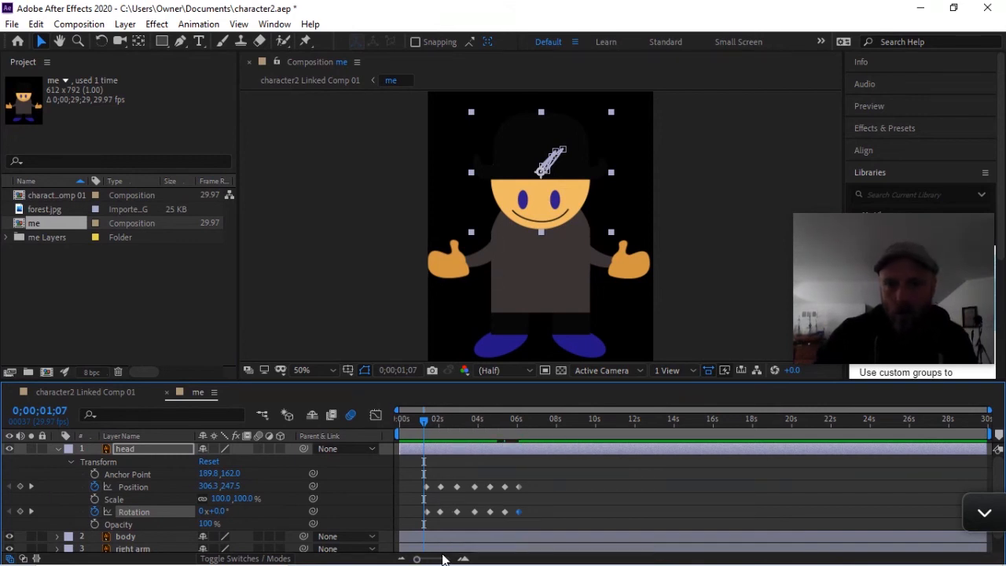
pyautogui.moveTo(418, 560); pyautogui.dragTo(431, 560)
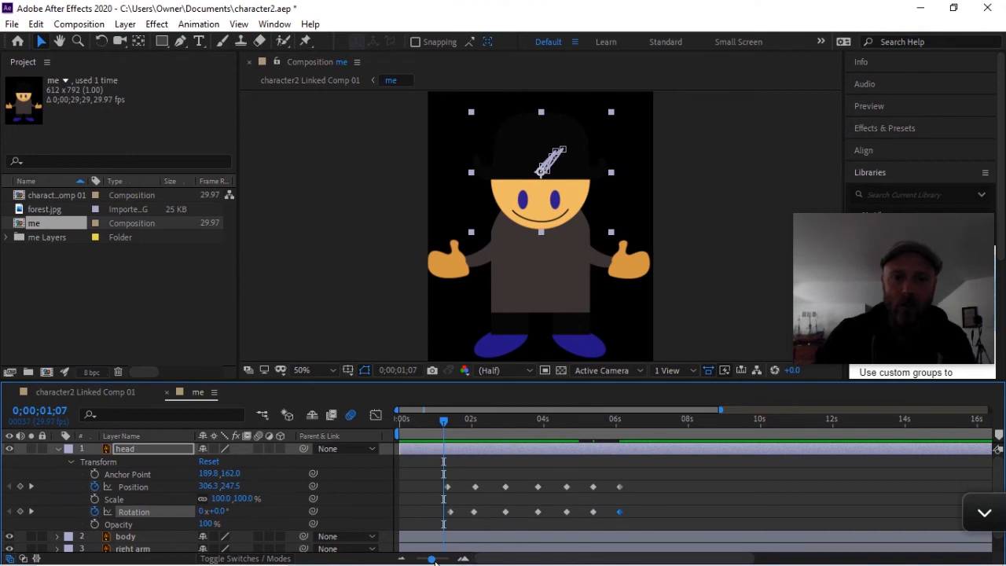
pyautogui.moveTo(431, 559); pyautogui.dragTo(442, 559)
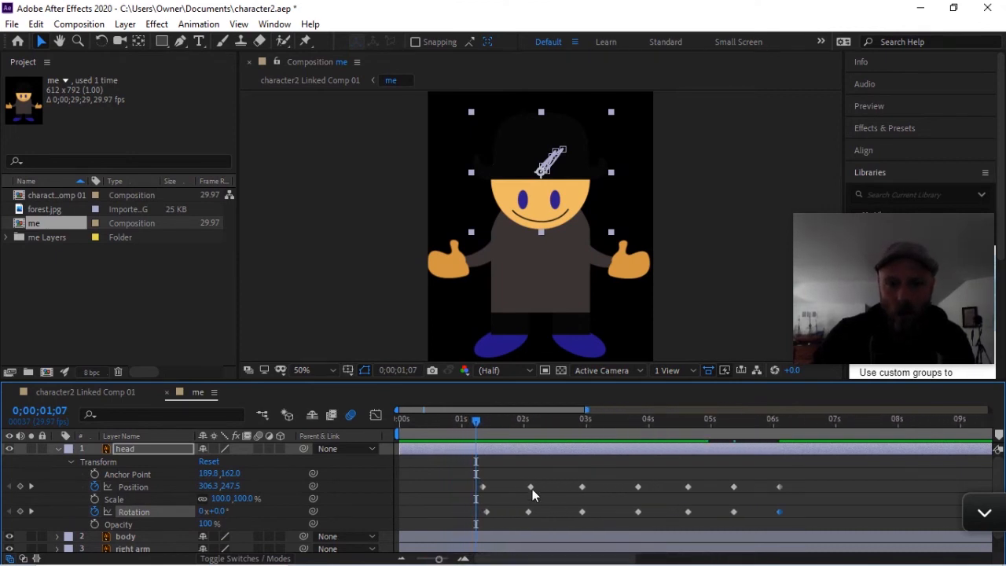
pyautogui.moveTo(531, 486); pyautogui.dragTo(503, 513)
pyautogui.moveTo(582, 487); pyautogui.dragTo(522, 487)
pyautogui.moveTo(583, 512); pyautogui.dragTo(497, 487)
pyautogui.moveTo(503, 512); pyautogui.dragTo(513, 488)
pyautogui.moveTo(522, 512); pyautogui.dragTo(514, 512)
pyautogui.moveTo(638, 487); pyautogui.dragTo(530, 487)
pyautogui.moveTo(638, 512); pyautogui.dragTo(530, 512)
# Step: Move the head's last three Position and Rotation keyframe pairs earlier, spacing them closely and evenly before the 3-second mark
pyautogui.moveTo(667, 476); pyautogui.dragTo(545, 487)
pyautogui.moveTo(579, 476); pyautogui.dragTo(657, 522)
pyautogui.moveTo(591, 486); pyautogui.dragTo(619, 522)
pyautogui.moveTo(603, 486); pyautogui.dragTo(576, 487)
pyautogui.moveTo(552, 522); pyautogui.dragTo(560, 480)
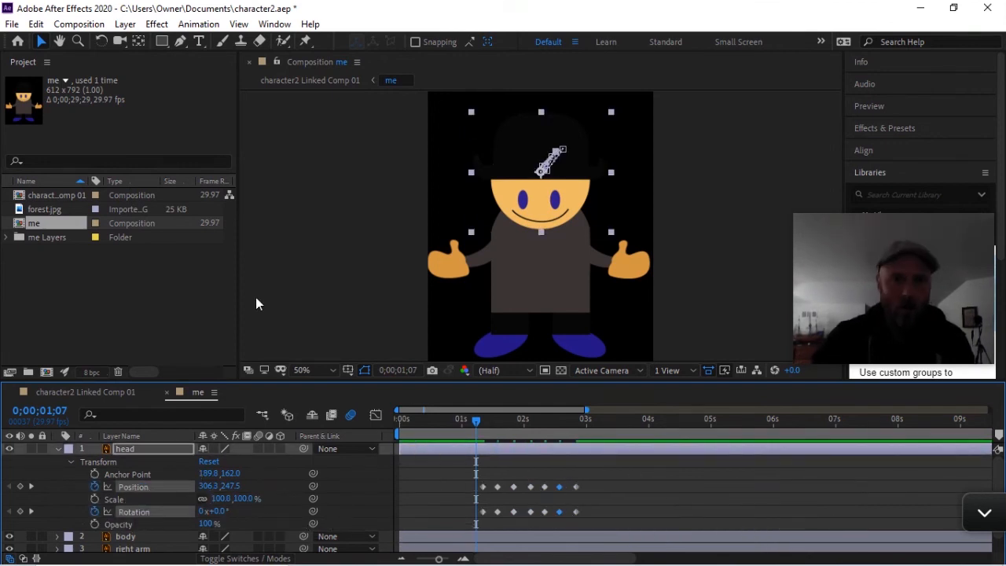
# Step: Open the character2 Linked Comp 01 composition and play it from the start to review the retimed head movement
pyautogui.doubleClick(19, 198)
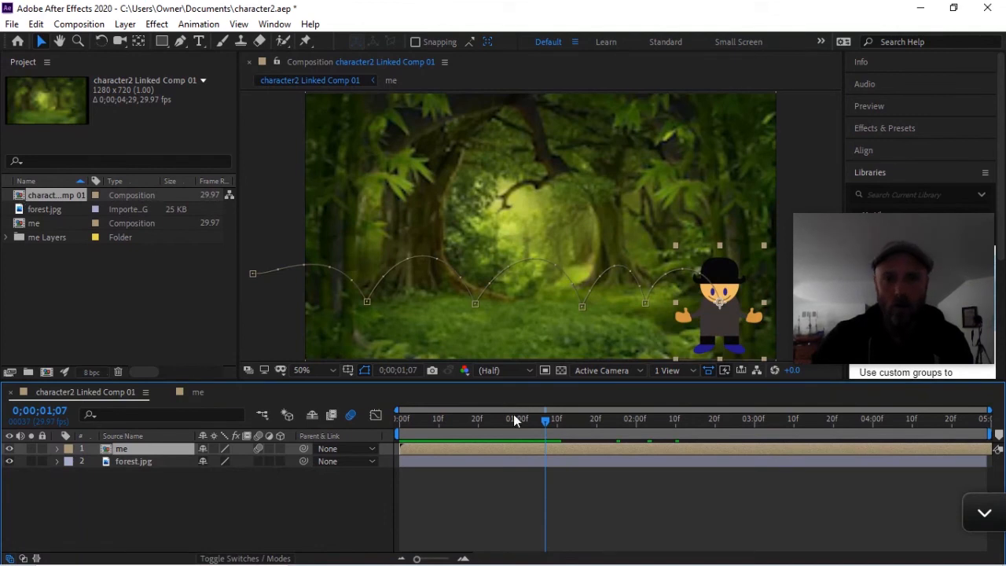
pyautogui.moveTo(549, 420); pyautogui.dragTo(339, 431)
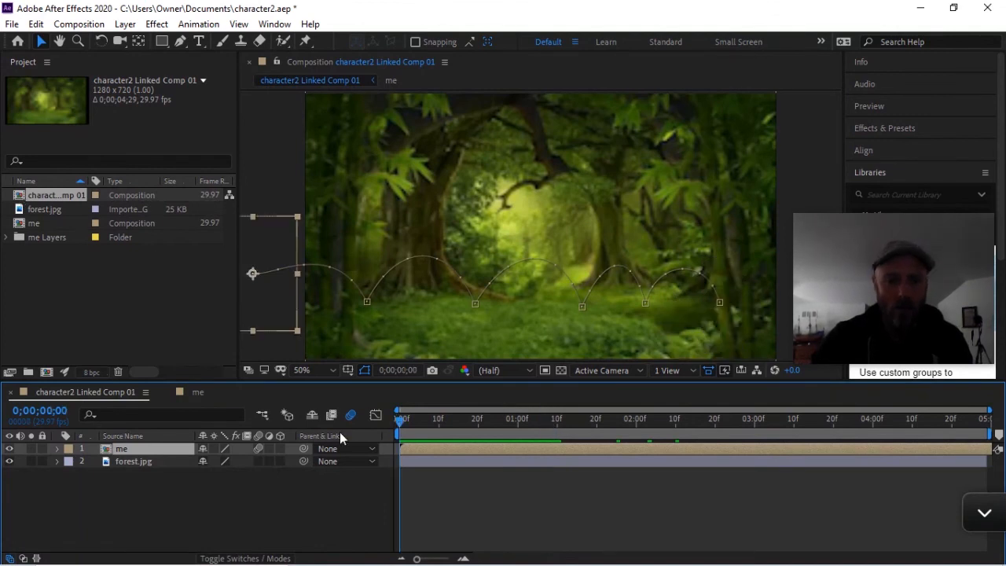
pyautogui.press('space')
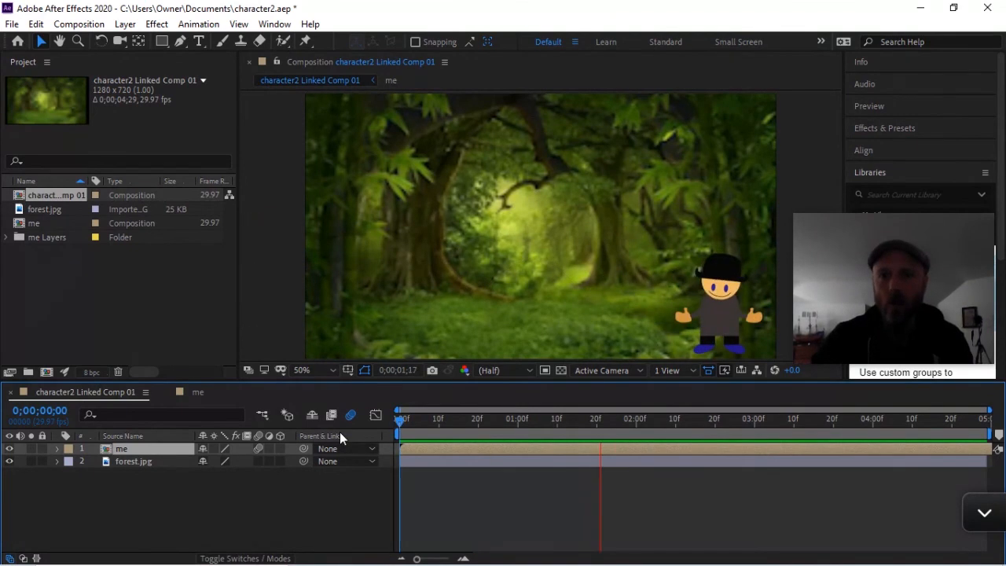
pyautogui.press('space')
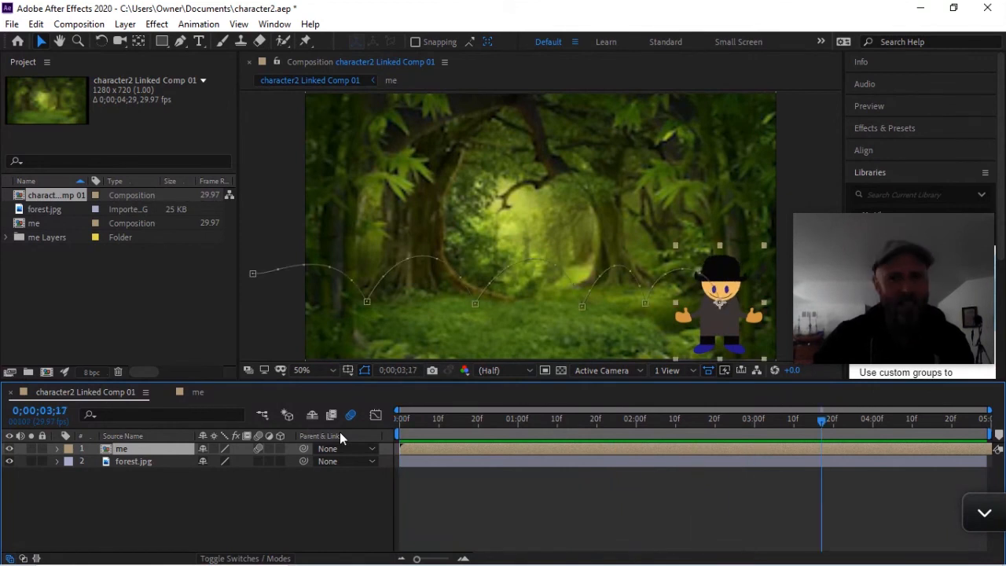
# Step: In the me composition, move the head's Position and Rotation keyframe pairs closer together, about 3 frames apart from 0;00;01;10 to just before 2 seconds
pyautogui.click(32, 224)
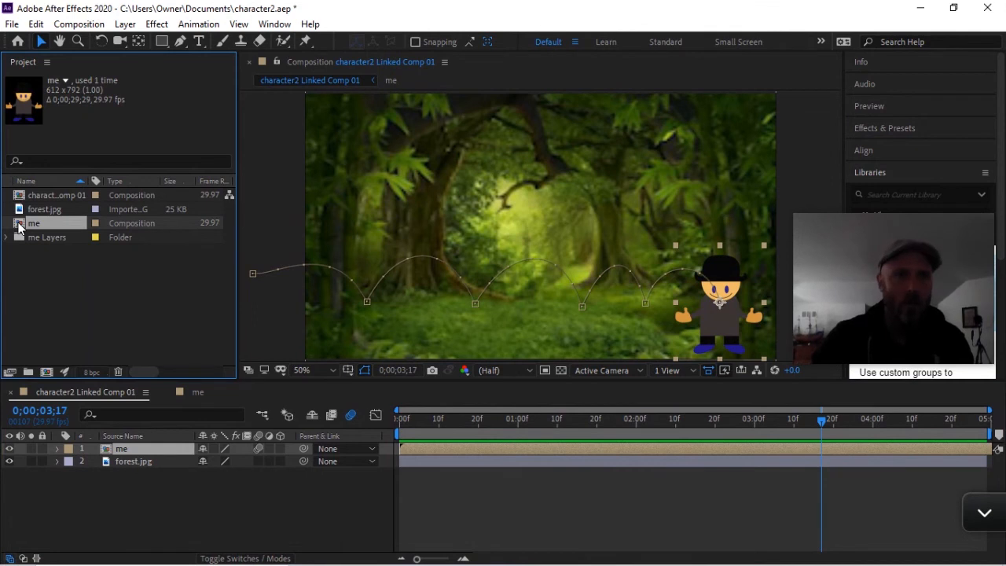
pyautogui.doubleClick(20, 224)
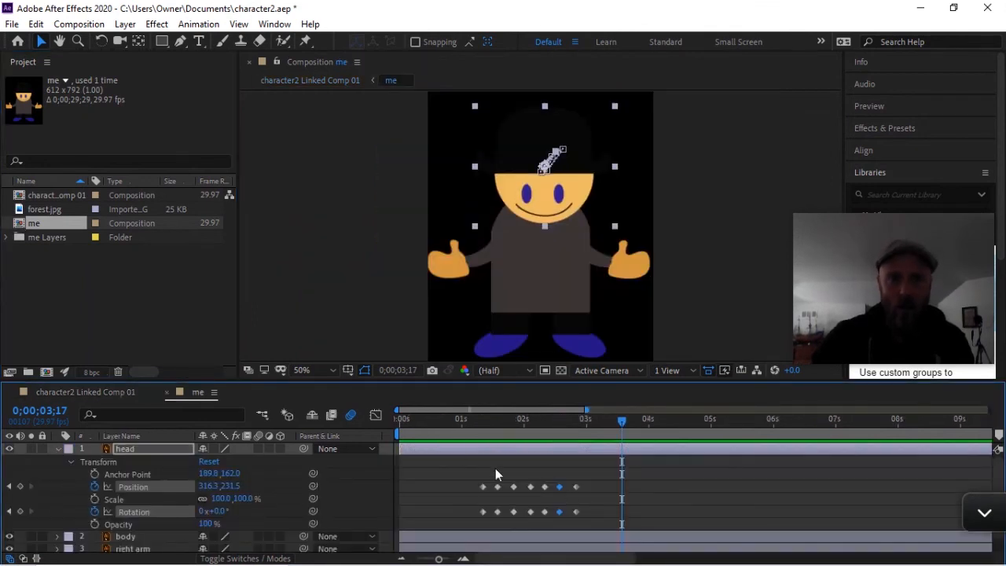
pyautogui.moveTo(440, 559); pyautogui.dragTo(446, 560)
pyautogui.moveTo(527, 558); pyautogui.dragTo(511, 557)
pyautogui.moveTo(522, 472); pyautogui.dragTo(531, 511)
pyautogui.moveTo(605, 475); pyautogui.dragTo(545, 511)
pyautogui.moveTo(639, 475); pyautogui.dragTo(658, 522)
pyautogui.moveTo(649, 511); pyautogui.dragTo(560, 511)
pyautogui.moveTo(674, 475); pyautogui.dragTo(575, 511)
pyautogui.moveTo(713, 475); pyautogui.dragTo(590, 512)
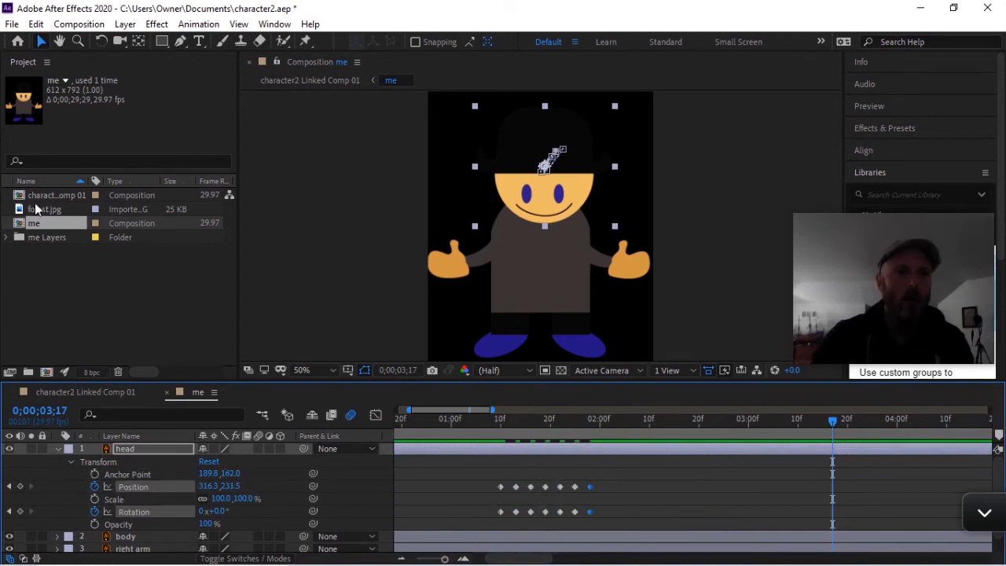
# Step: Play the character2 Linked Comp 01 animation from the start twice to check the faster head motion and save the project
pyautogui.doubleClick(22, 197)
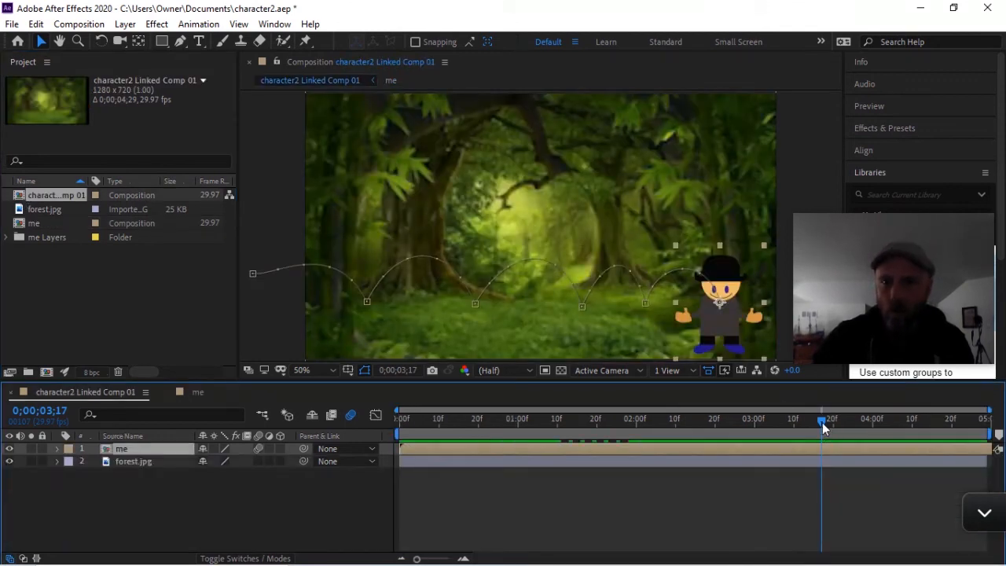
pyautogui.press('Home')
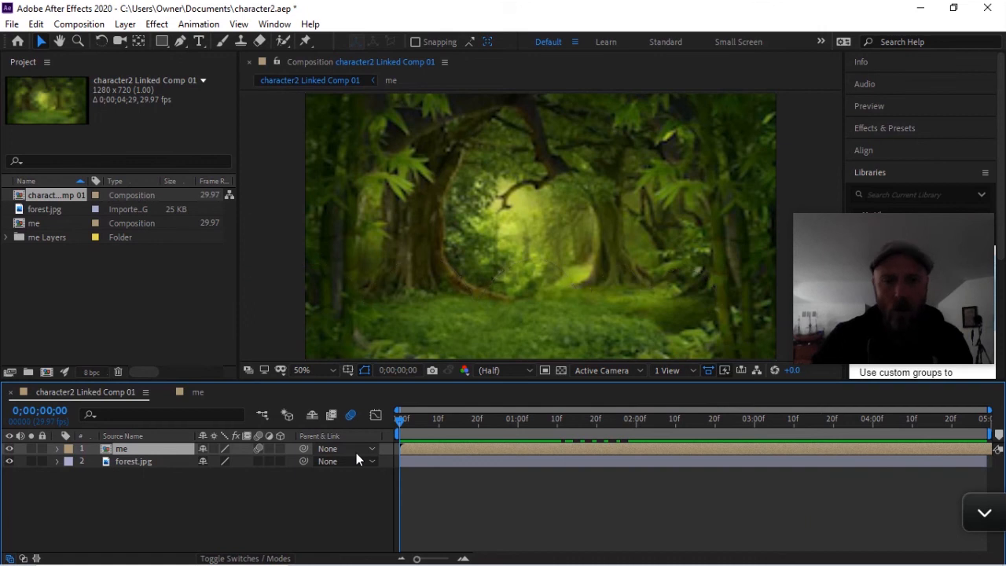
pyautogui.press('space')
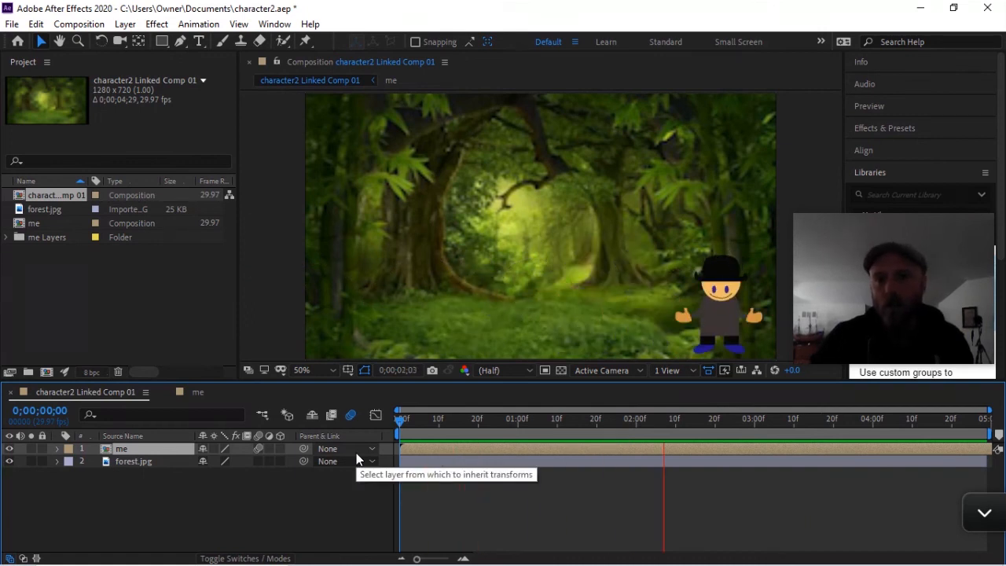
pyautogui.press('space')
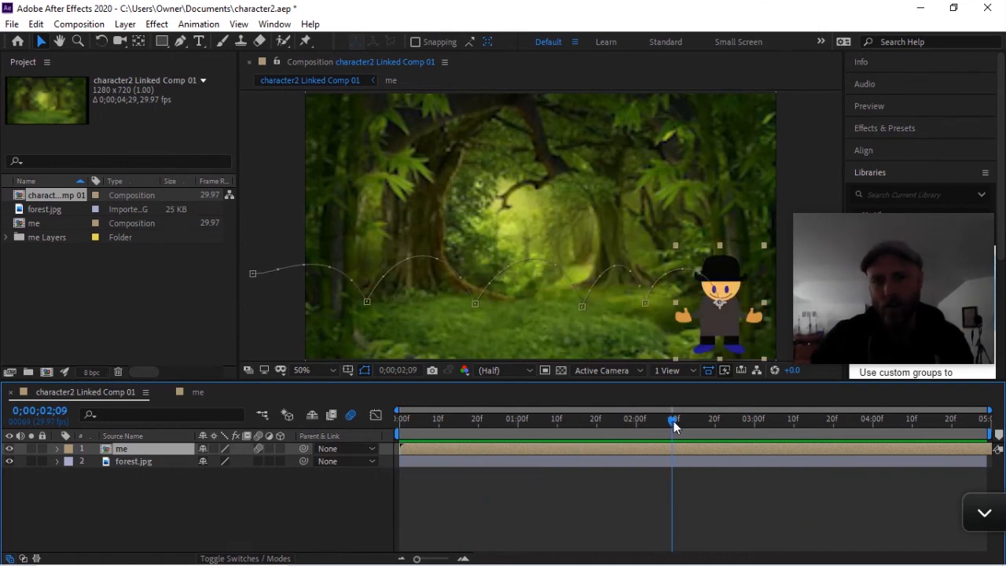
pyautogui.press('Home')
pyautogui.click(331, 415)
pyautogui.press('space')
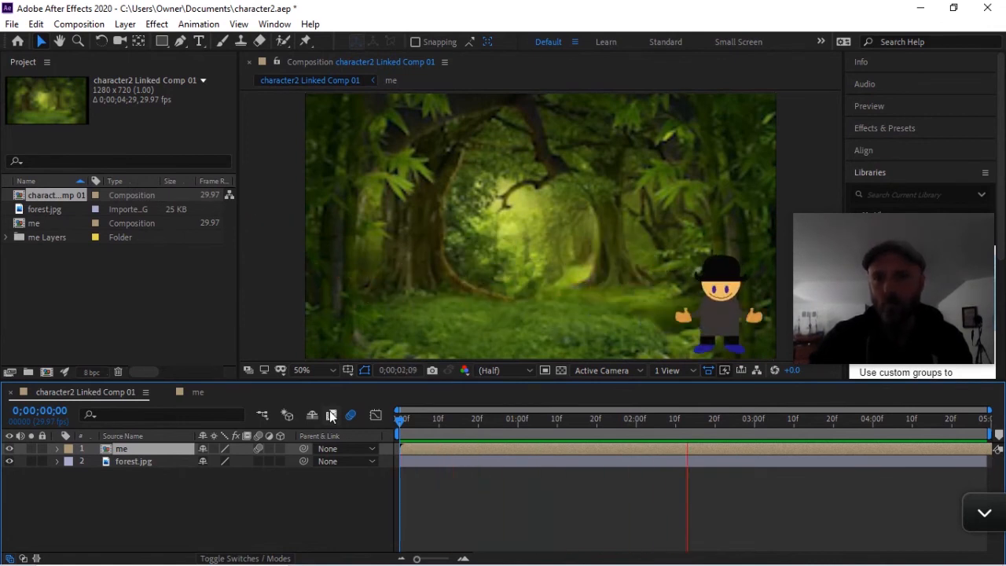
pyautogui.press('space')
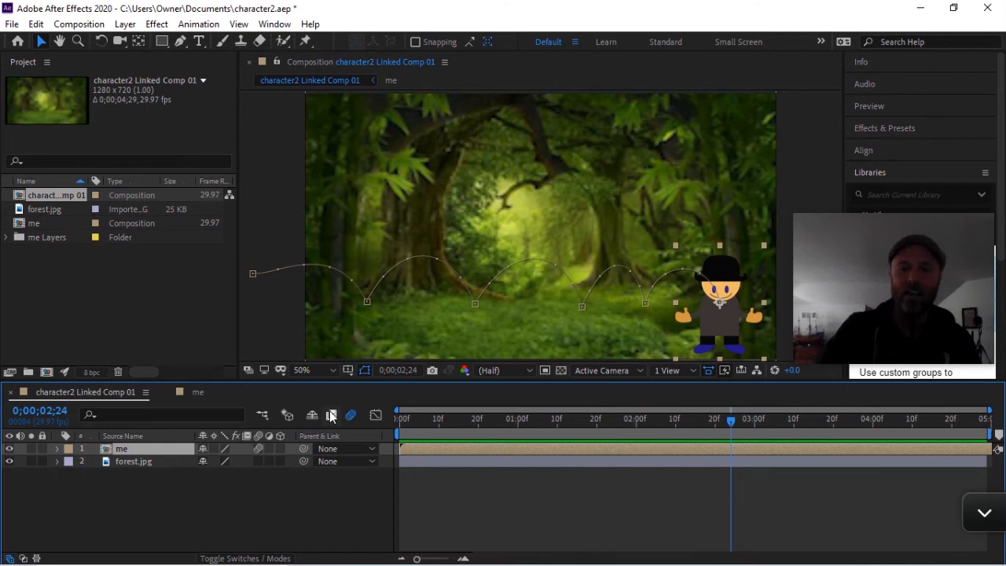
pyautogui.hotkey('ctrl', 's')
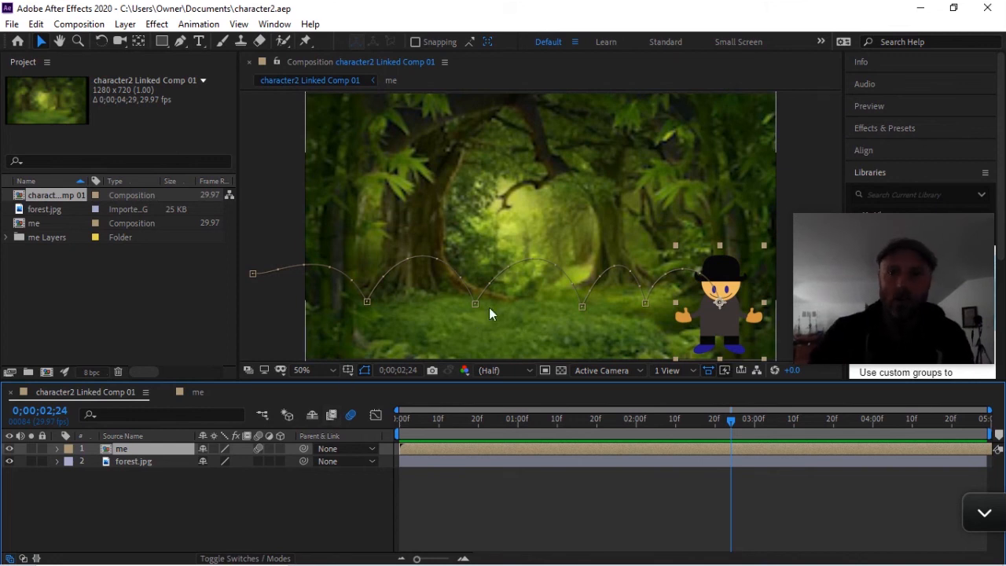
# Step: Switch to Premiere Pro and play the forest sequence from the start to view the linked character animation
pyautogui.click(775, 522)
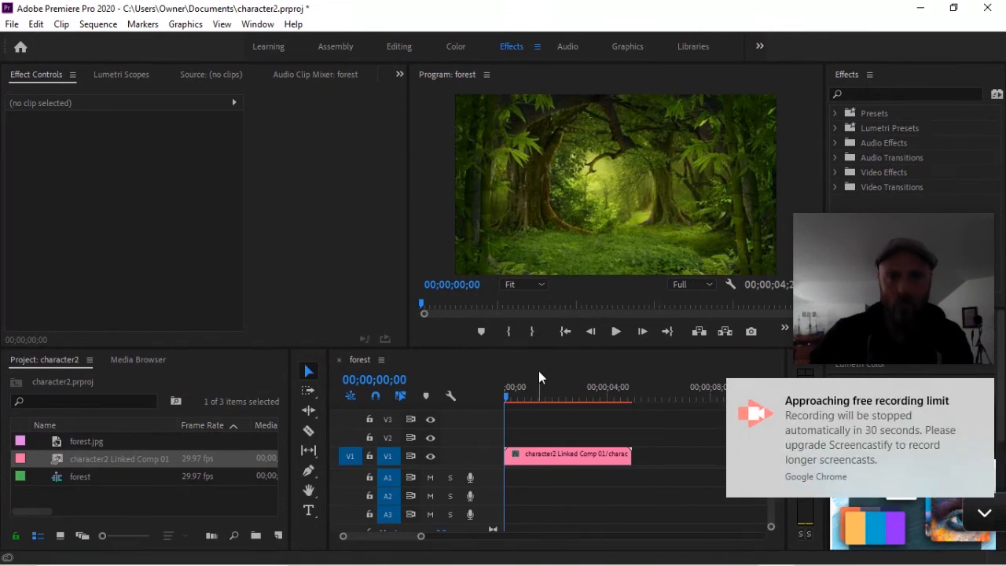
pyautogui.click(502, 397)
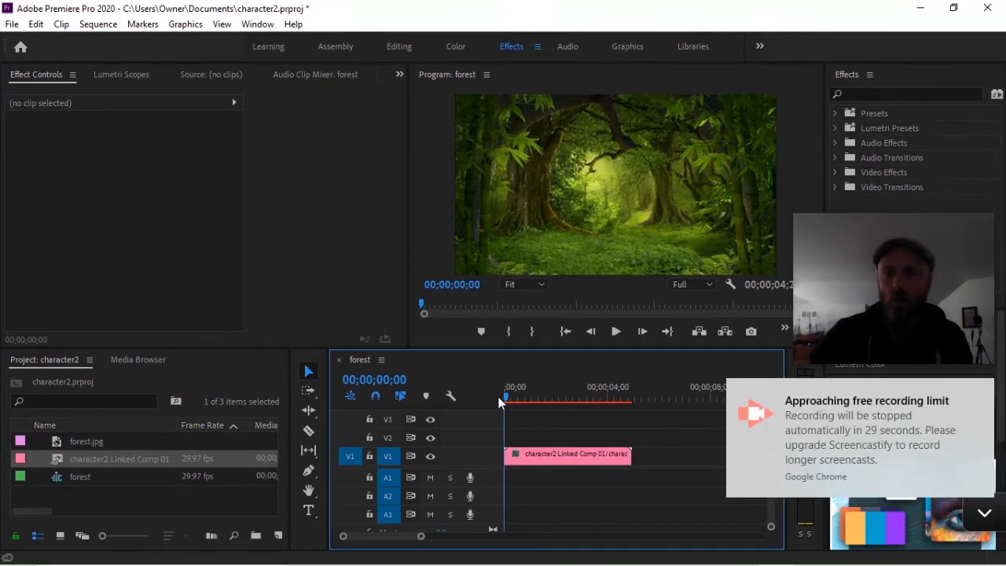
pyautogui.press('space')
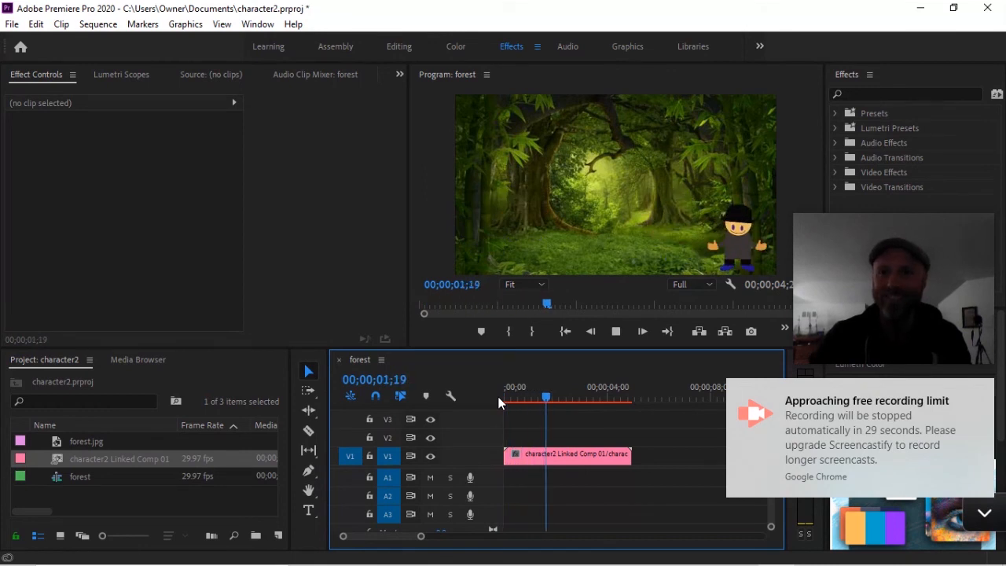
pyautogui.press('space')
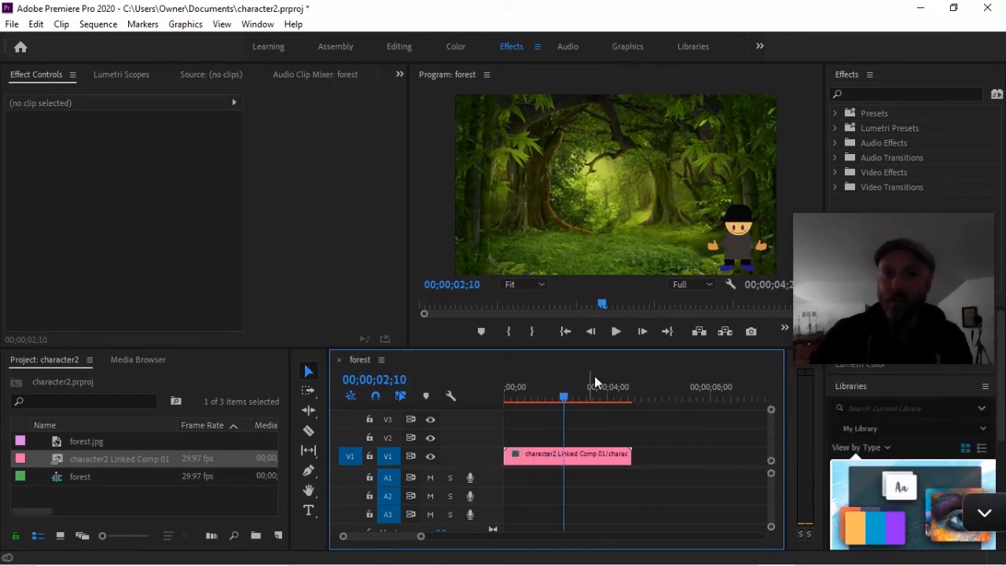
pyautogui.moveTo(565, 401); pyautogui.dragTo(485, 400)
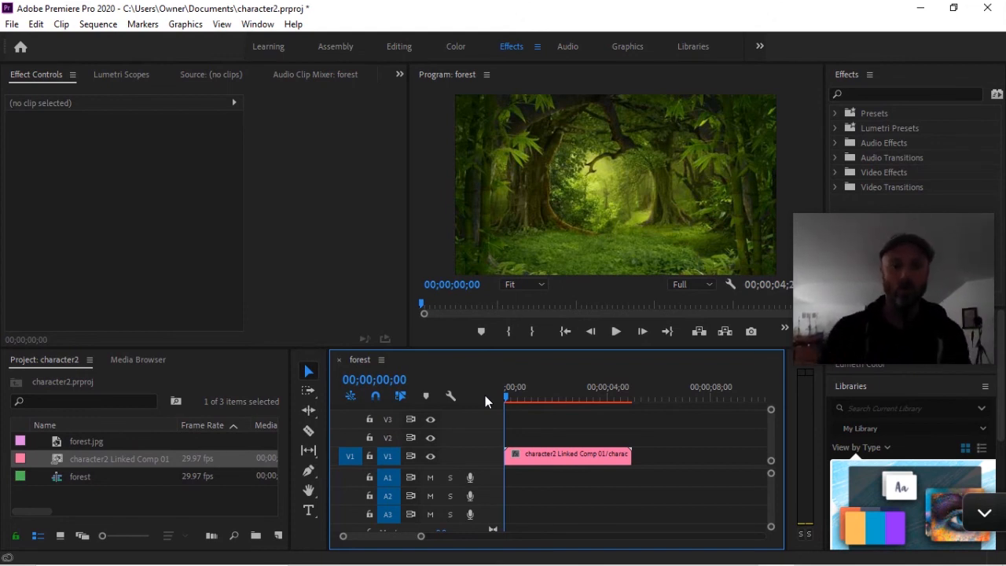
pyautogui.press('space')
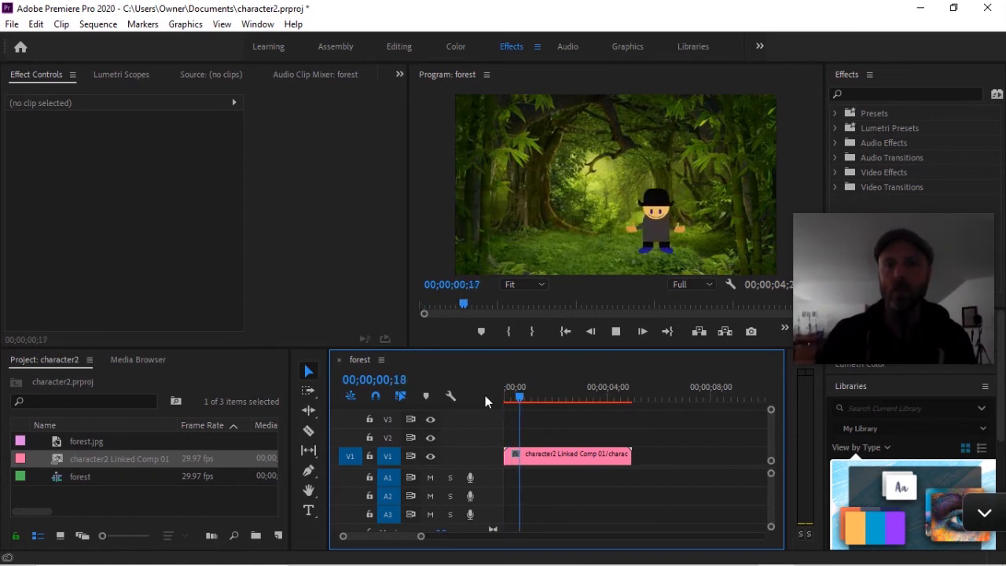
pyautogui.press('space')
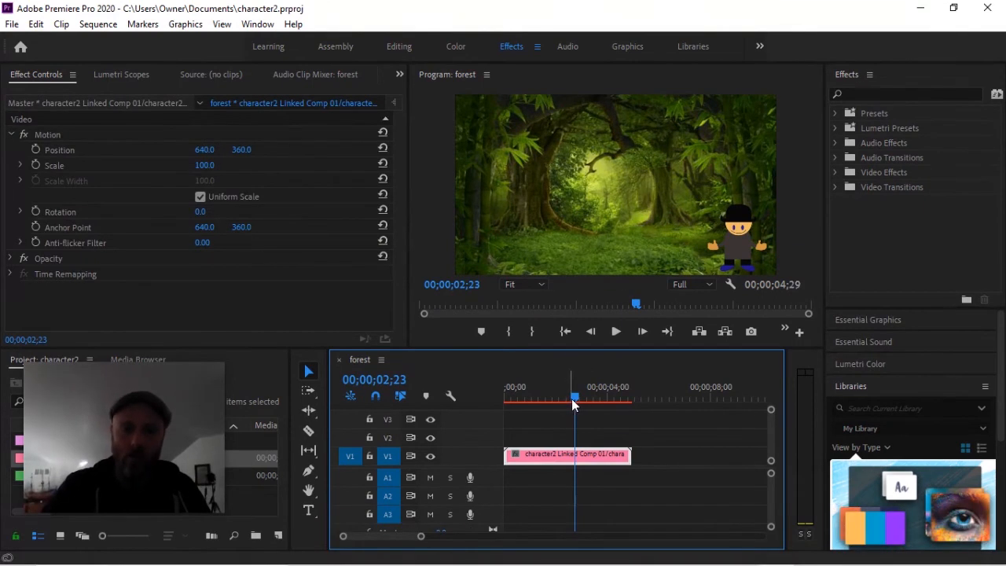
# Step: Replay the forest sequence from the start several times to study the timing of the hops and head motion
pyautogui.moveTo(575, 398); pyautogui.dragTo(488, 392)
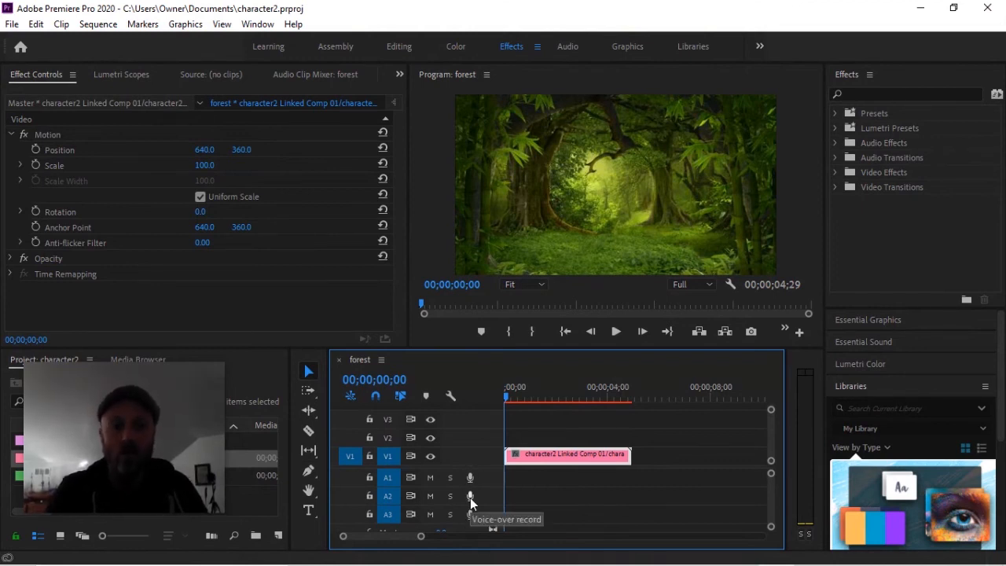
pyautogui.press('space')
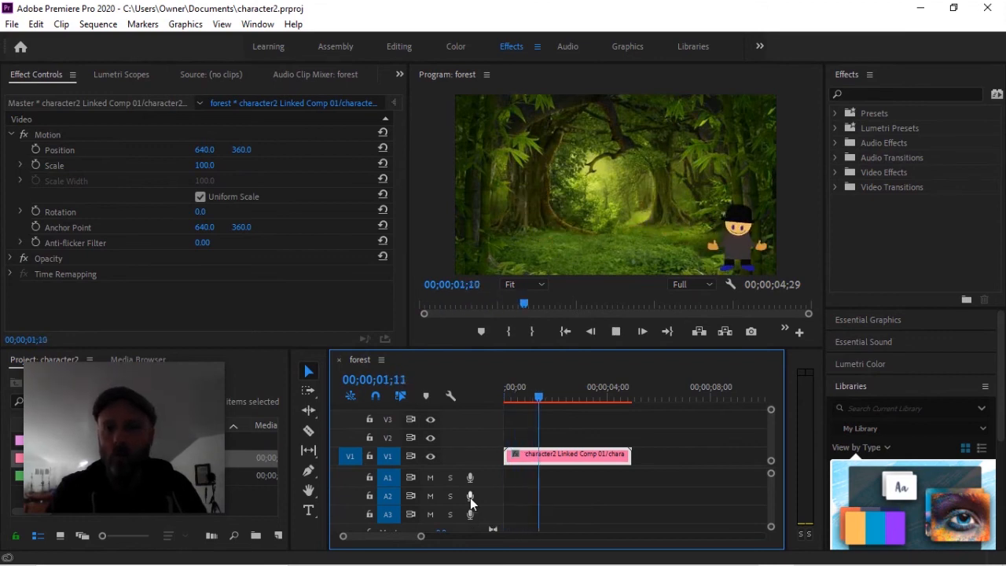
pyautogui.press('space')
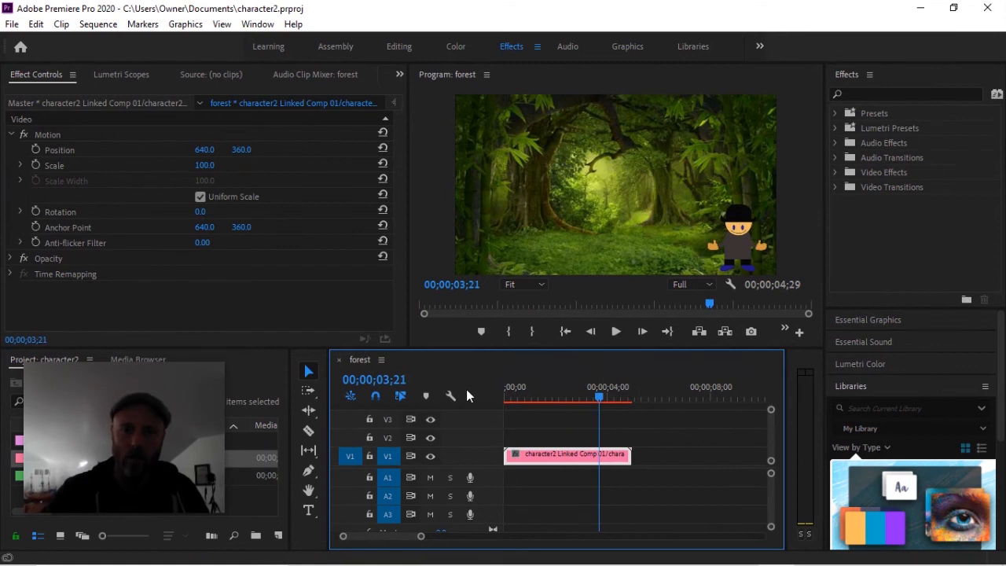
pyautogui.click(505, 396)
pyautogui.press('space')
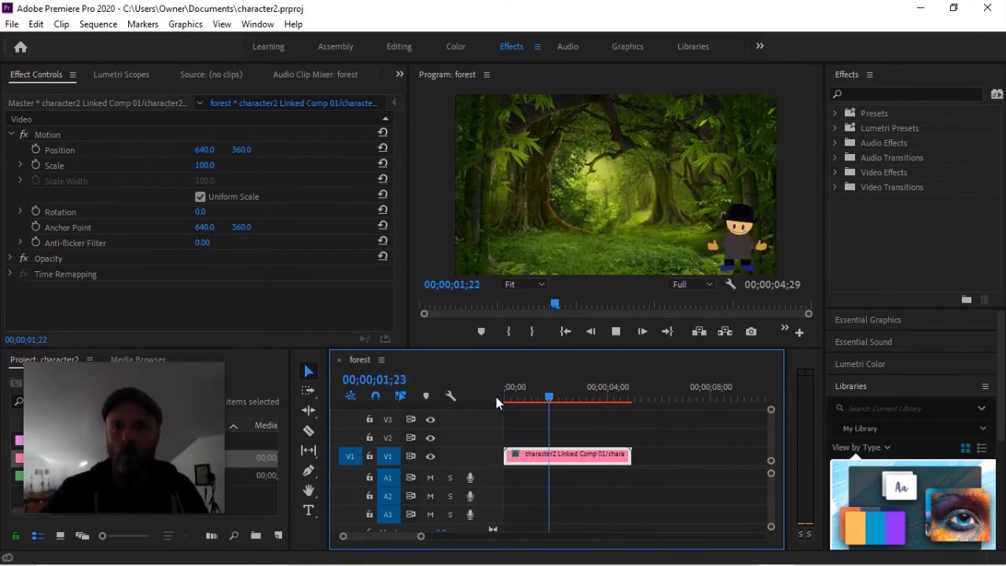
pyautogui.press('space')
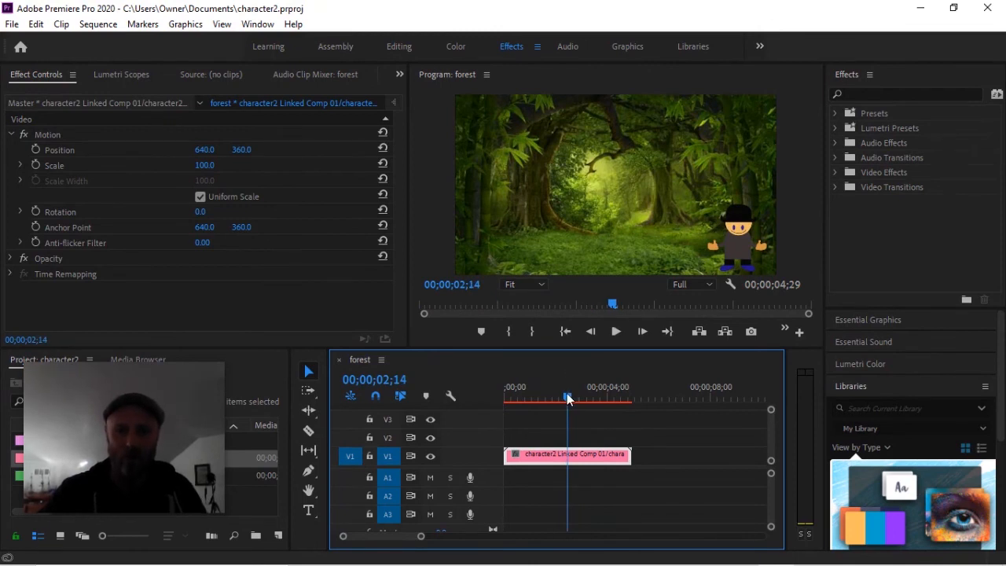
pyautogui.click(514, 395)
pyautogui.moveTo(514, 394); pyautogui.dragTo(492, 395)
pyautogui.press('space')
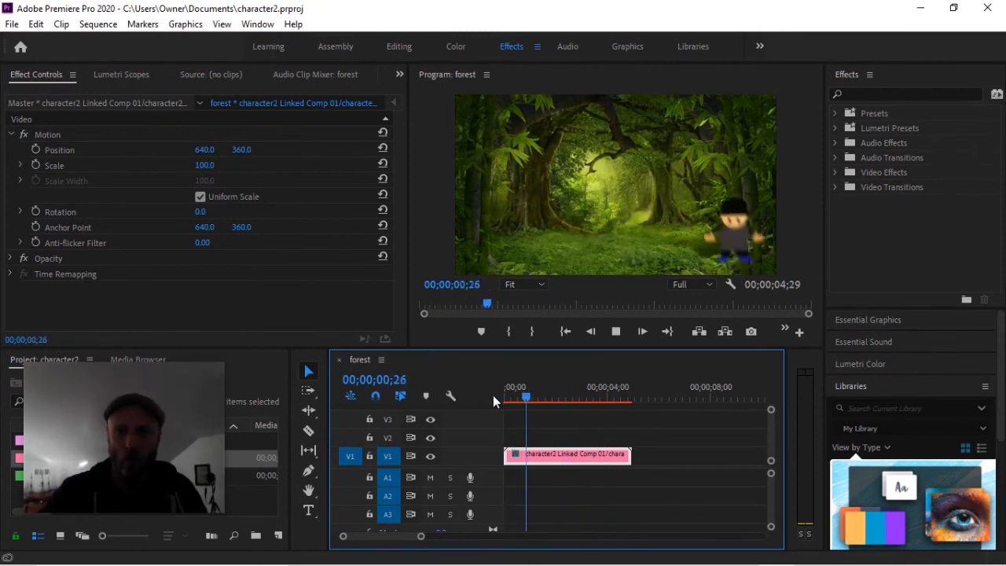
pyautogui.press('space')
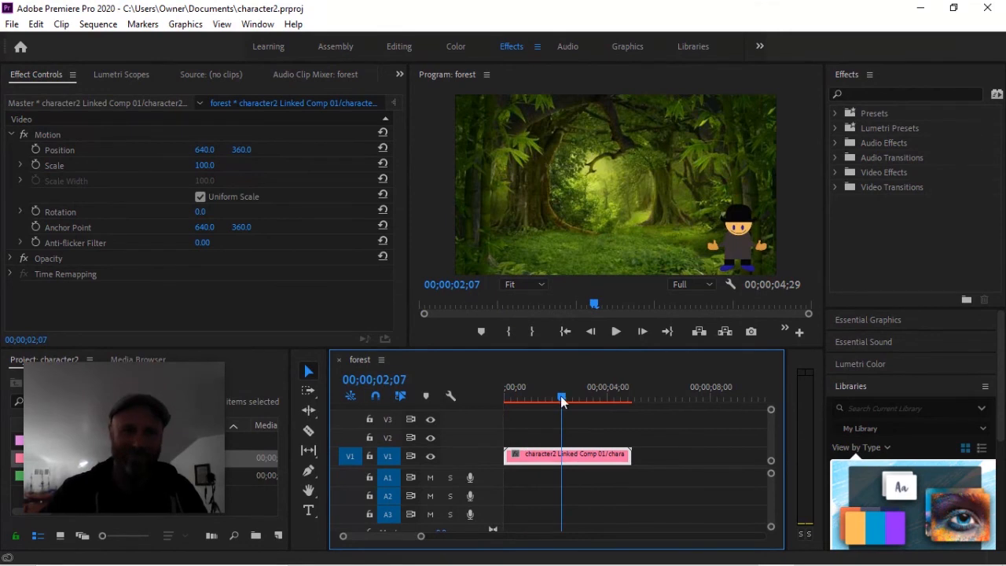
# Step: Record a voice-over take on audio track A1 from the start of the forest sequence to about 3 seconds
pyautogui.moveTo(561, 400); pyautogui.dragTo(493, 392)
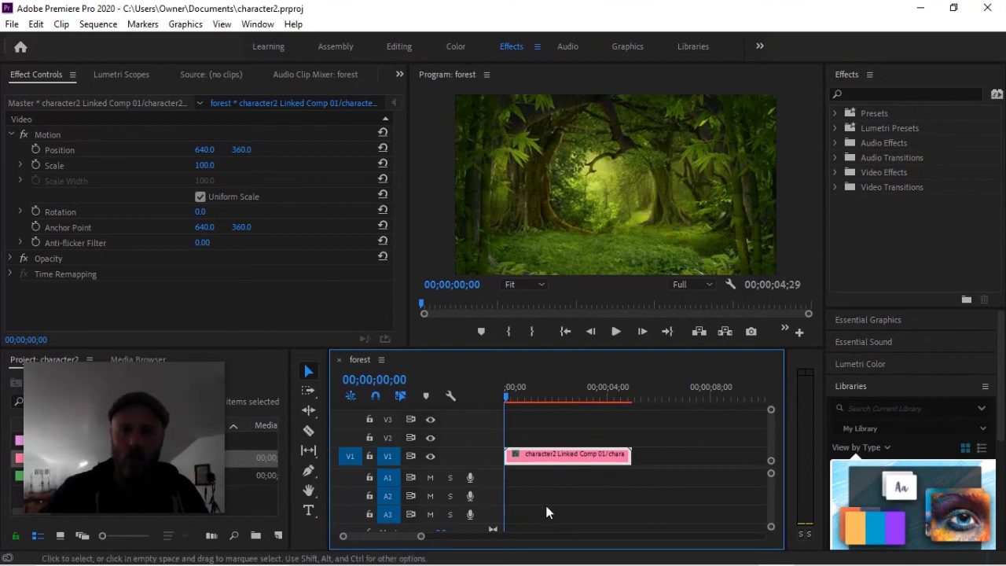
pyautogui.click(469, 478)
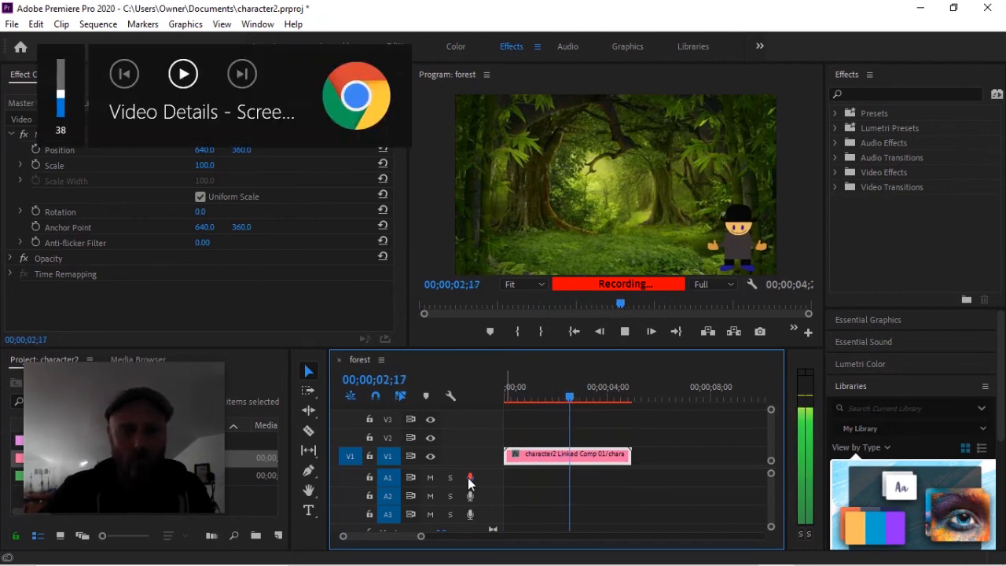
pyautogui.click(469, 478)
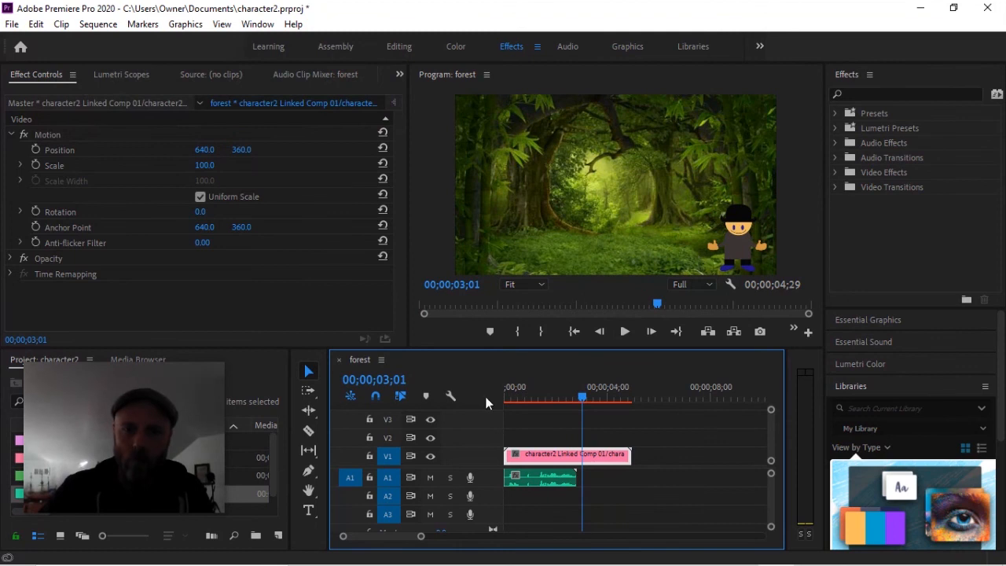
# Step: Play back the voice-over take from the start of the sequence and delete its clip from track A1
pyautogui.click(505, 395)
pyautogui.press('space')
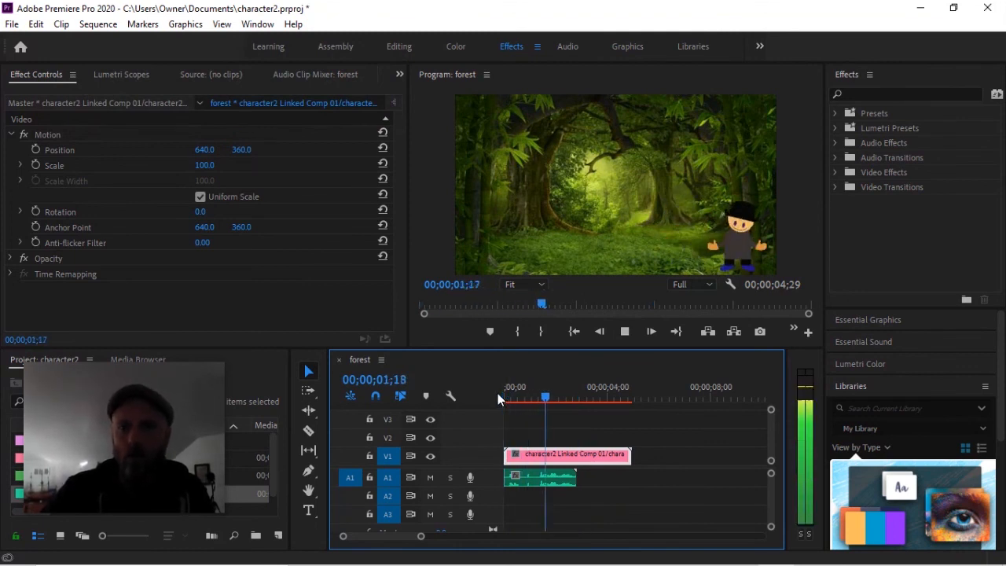
pyautogui.press('space')
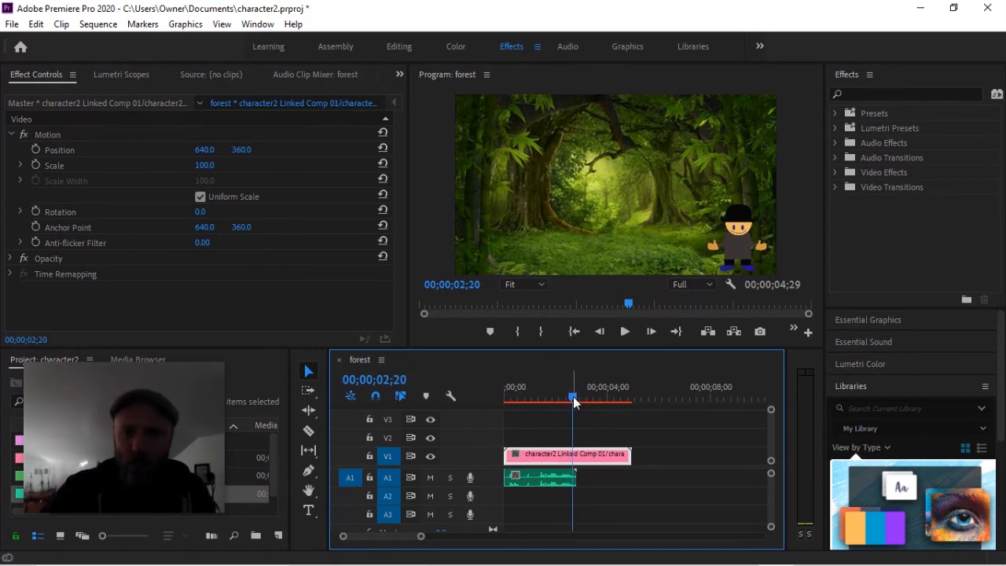
pyautogui.moveTo(574, 403); pyautogui.dragTo(536, 397)
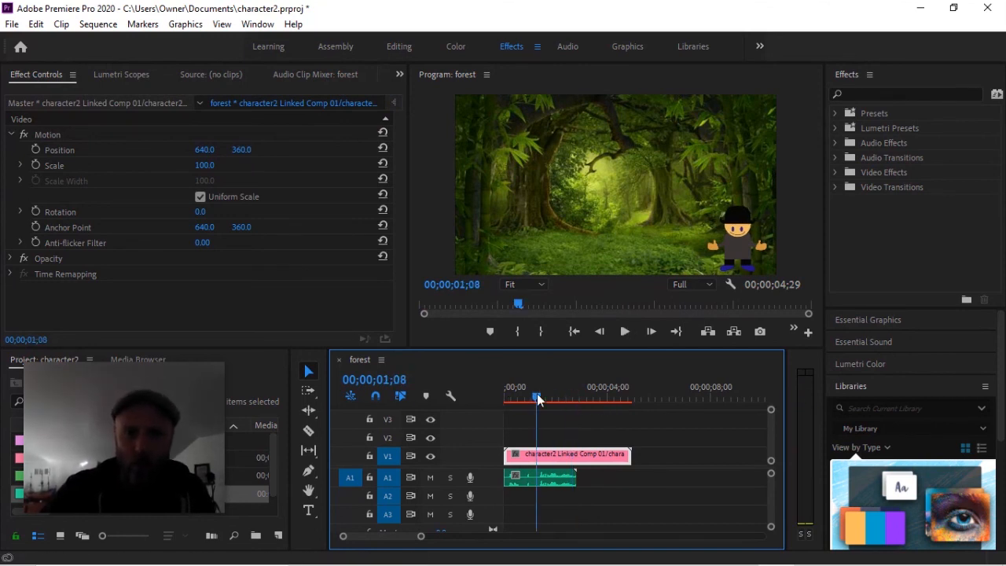
pyautogui.click(557, 487)
pyautogui.press('Delete')
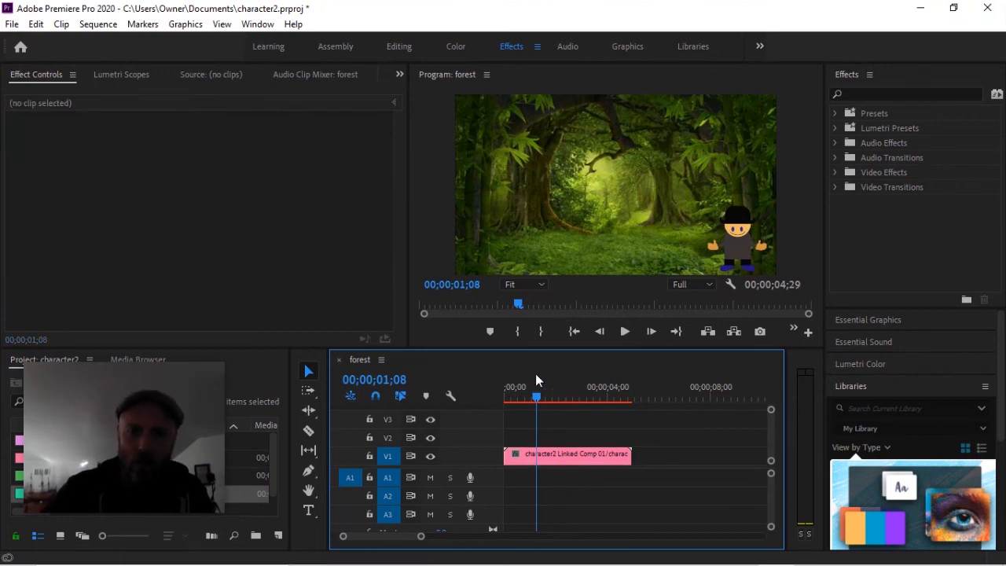
# Step: Record another voice-over take on audio track A1 from the start of the forest sequence, then delete its clip
pyautogui.moveTo(536, 396); pyautogui.dragTo(493, 395)
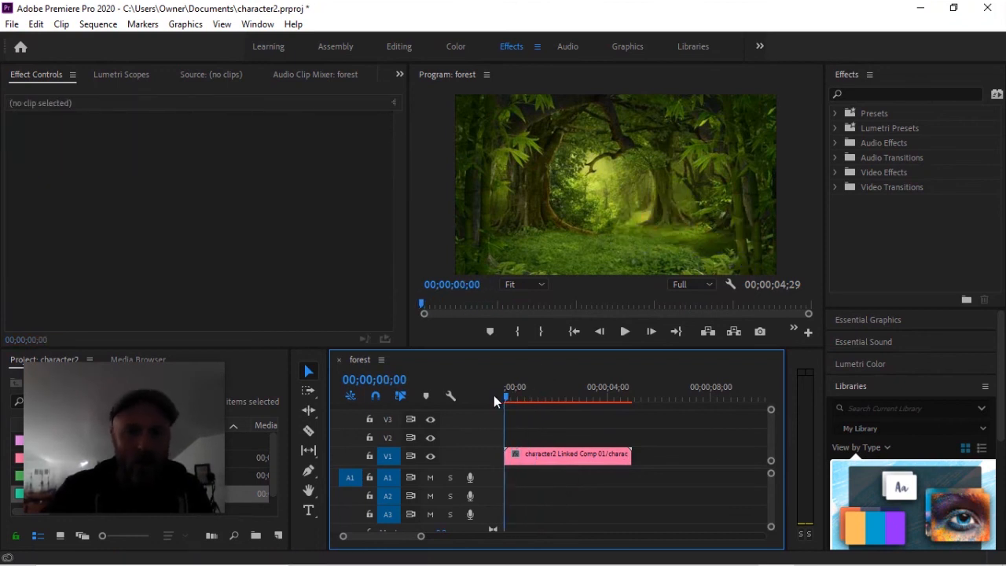
pyautogui.press('XF86AudioMute')
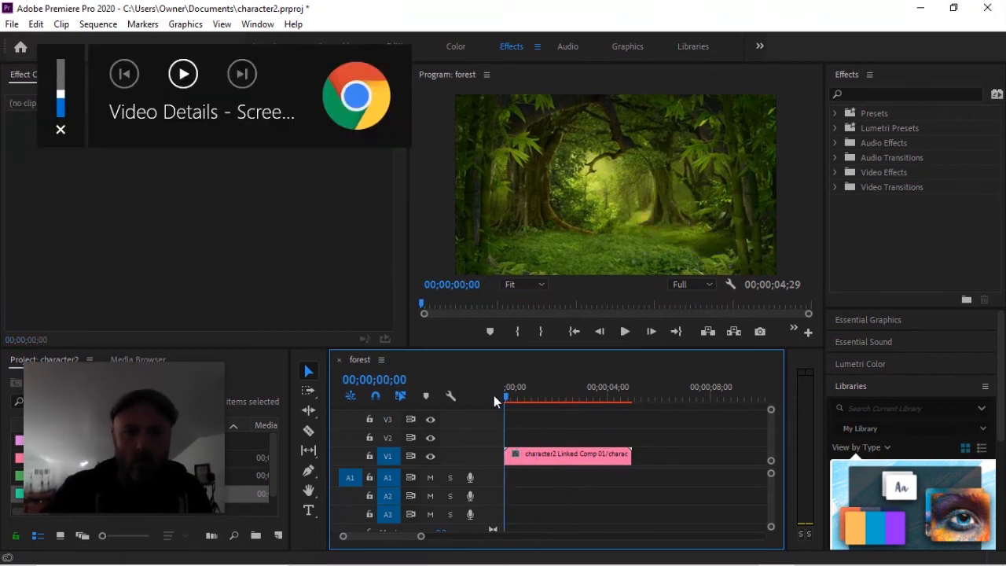
pyautogui.click(469, 478)
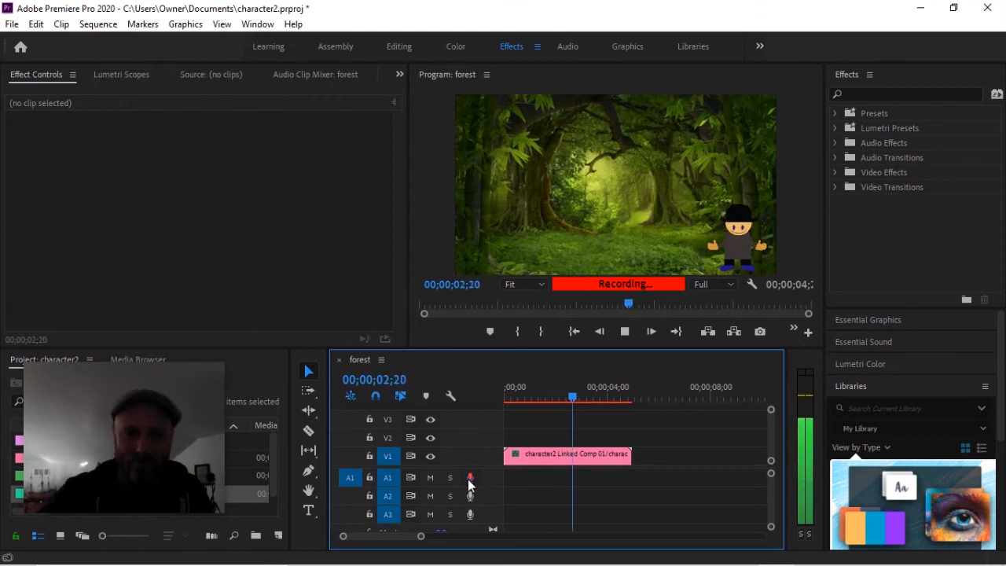
pyautogui.press('space')
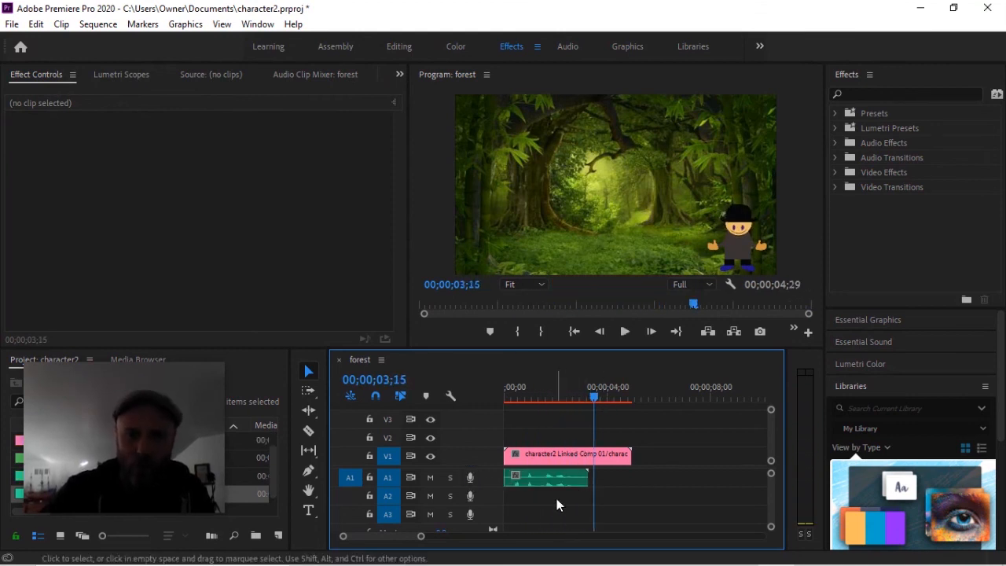
pyautogui.click(556, 476)
pyautogui.press('Delete')
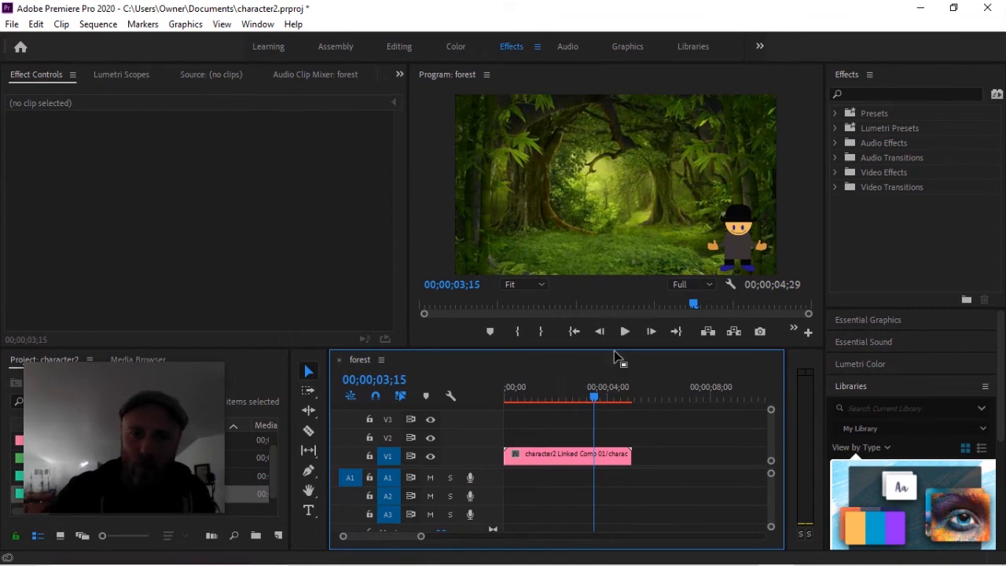
# Step: Record a new voice-over take on audio track A1 from the start of the forest sequence to about 3 seconds
pyautogui.click(503, 395)
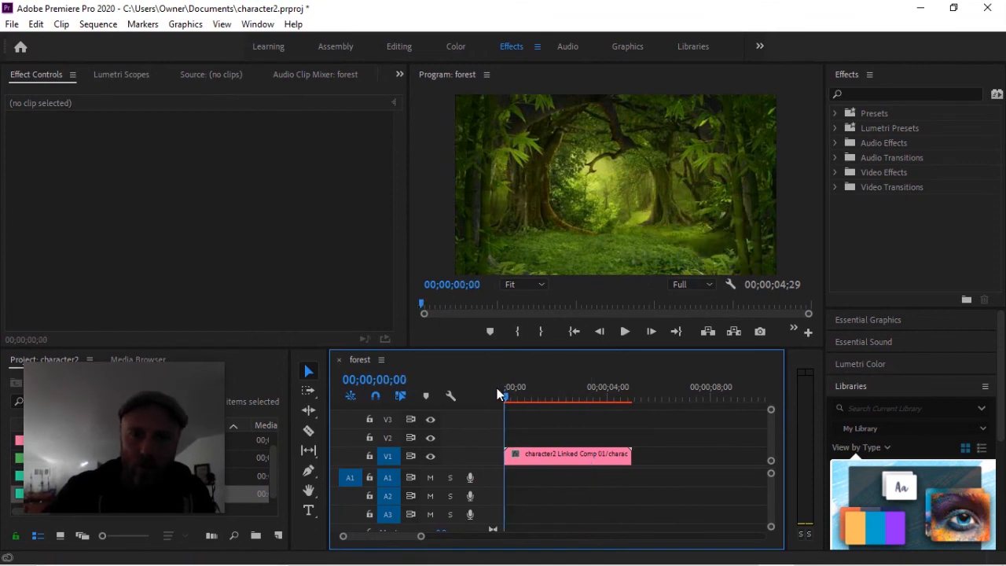
pyautogui.click(468, 481)
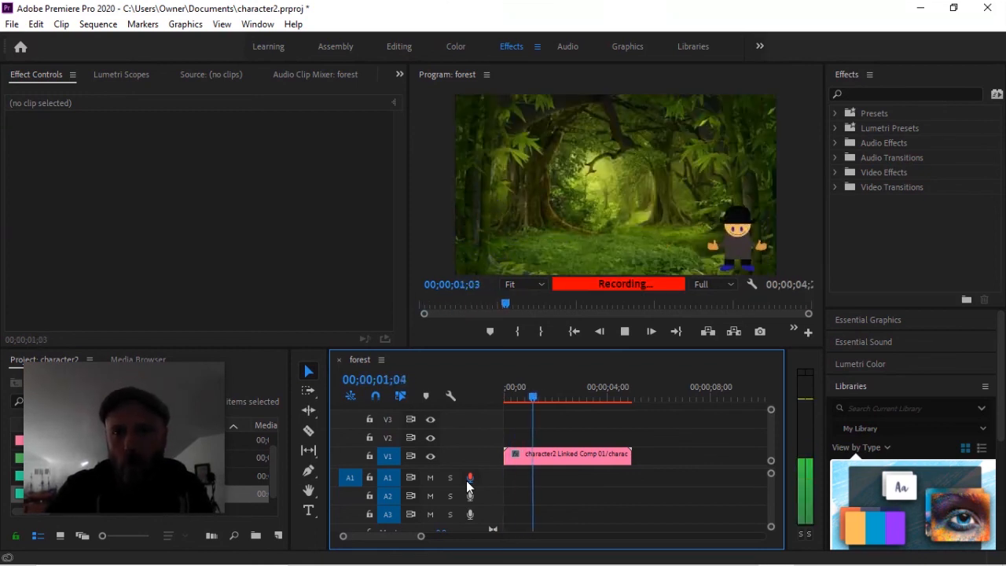
pyautogui.click(468, 482)
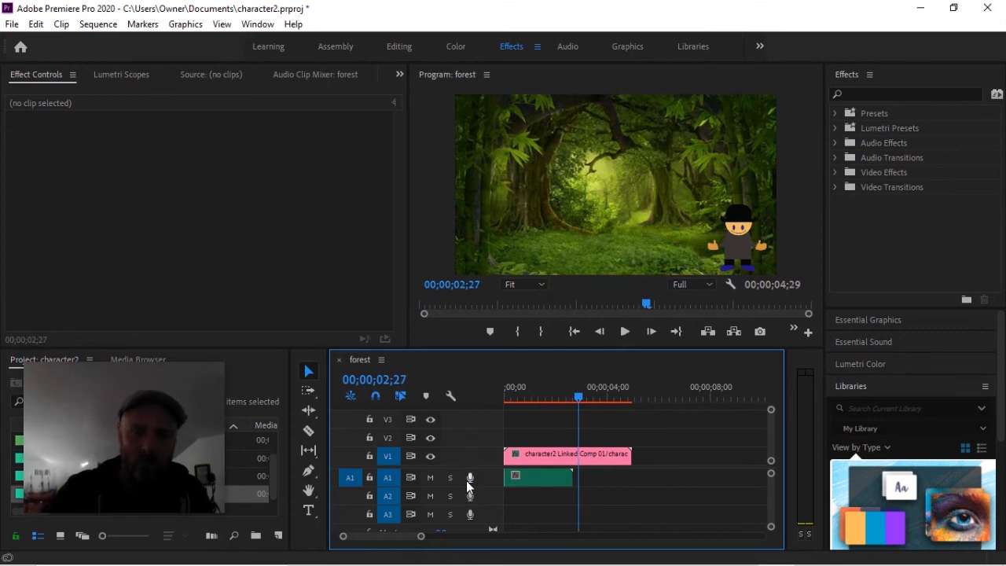
# Step: Turn the system sound back on and play the new voice-over take from the start of the sequence twice
pyautogui.press('XF86AudioRaiseVolume')
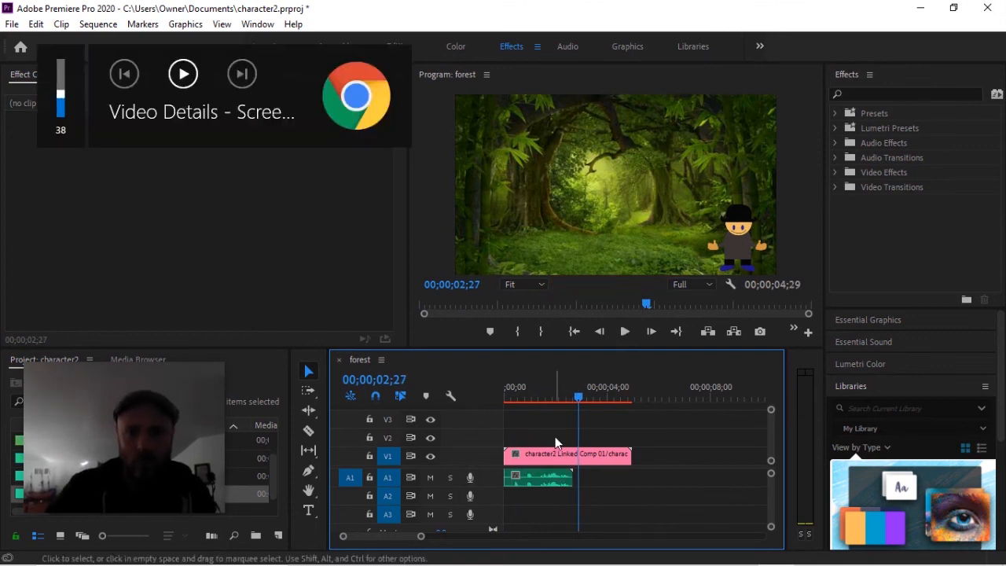
pyautogui.click(505, 397)
pyautogui.press('space')
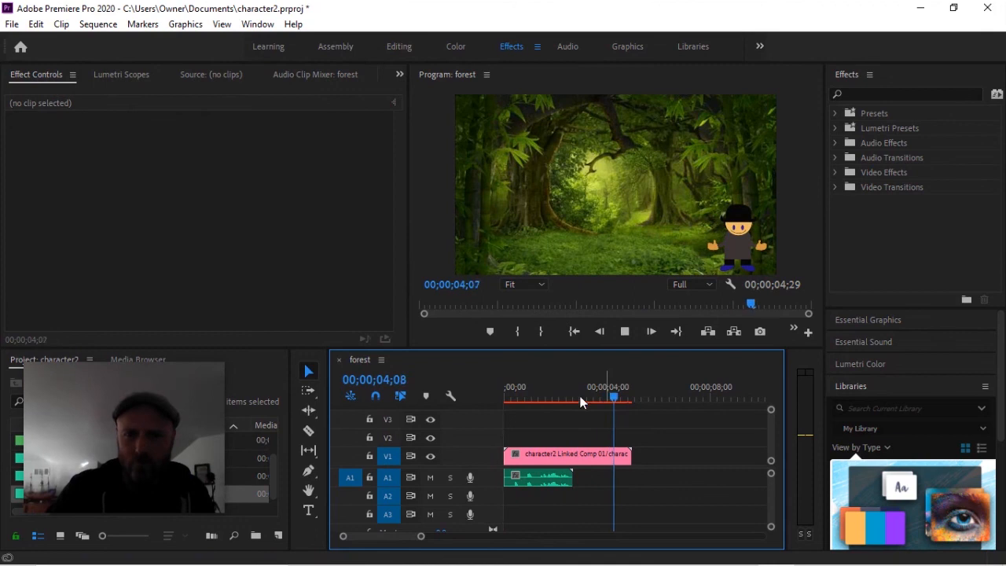
pyautogui.moveTo(516, 393); pyautogui.dragTo(496, 391)
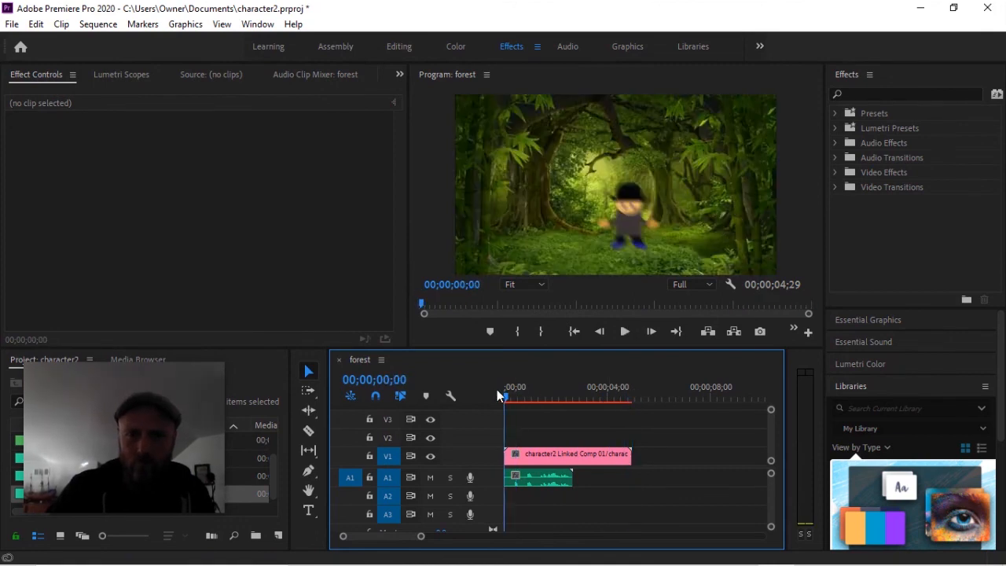
pyautogui.press('space')
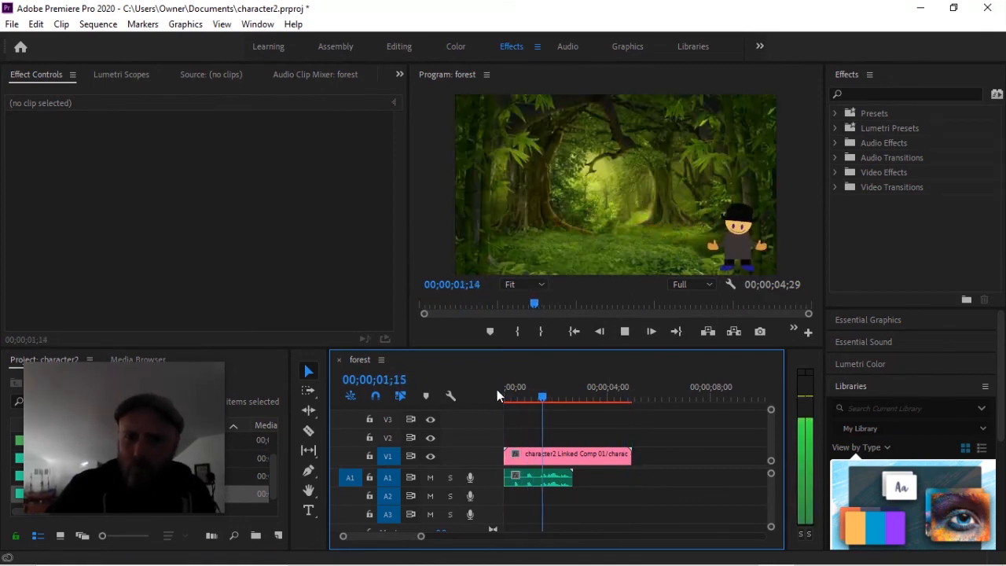
pyautogui.press('space')
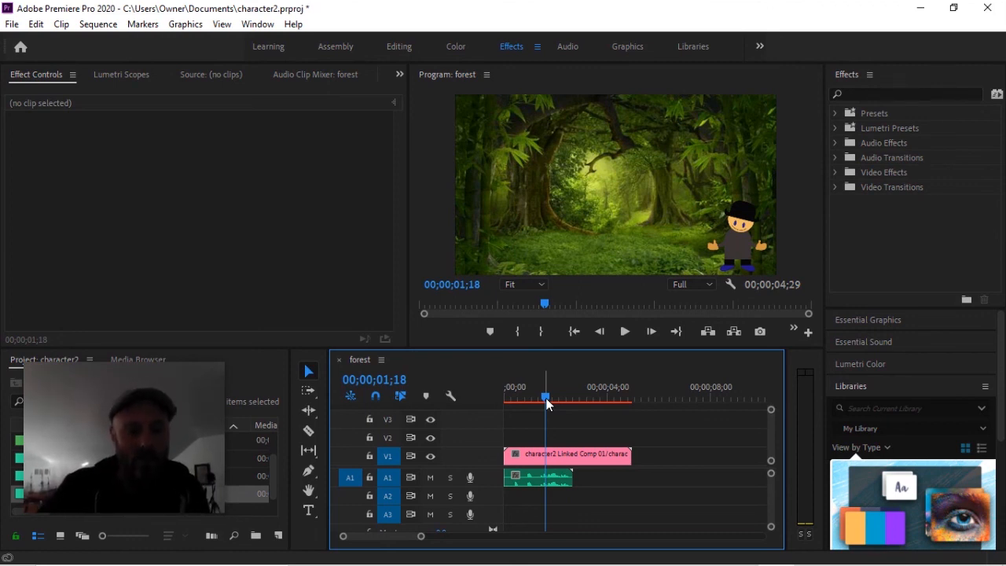
# Step: Save the character2 project
pyautogui.hotkey('ctrl', 's')
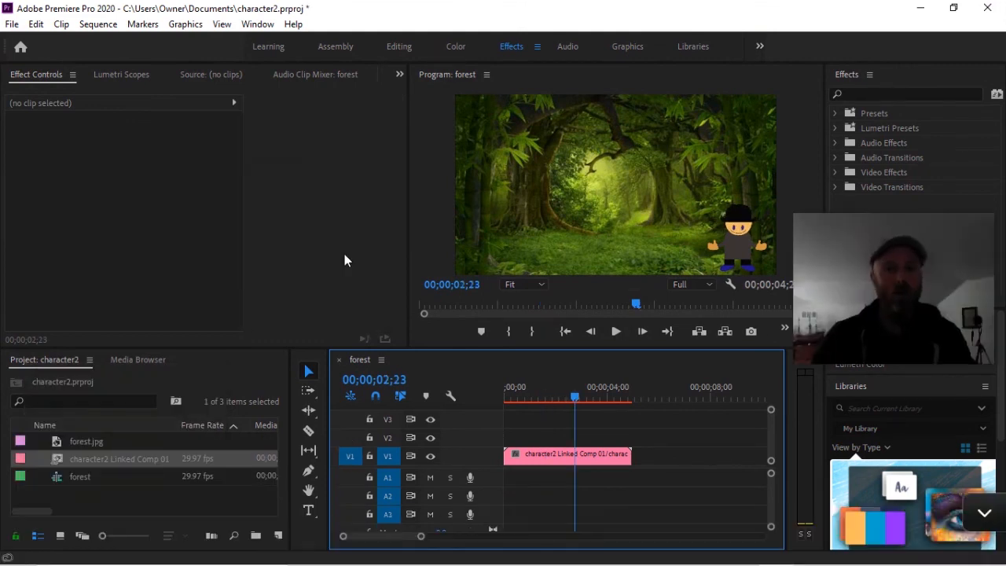
pyautogui.moveTo(795, 224)
pyautogui.moveTo(805, 244); pyautogui.dragTo(35, 405)
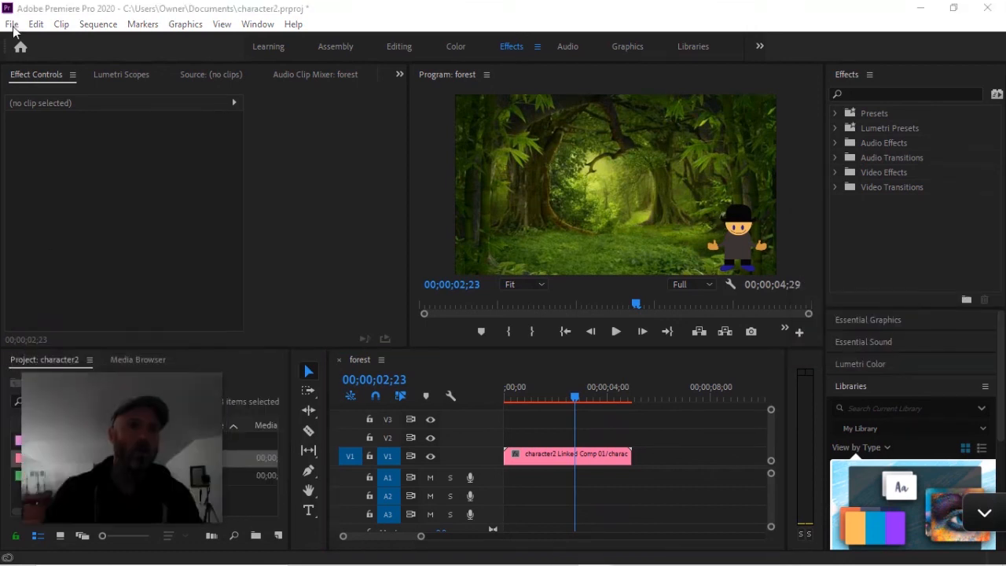
pyautogui.click(12, 26)
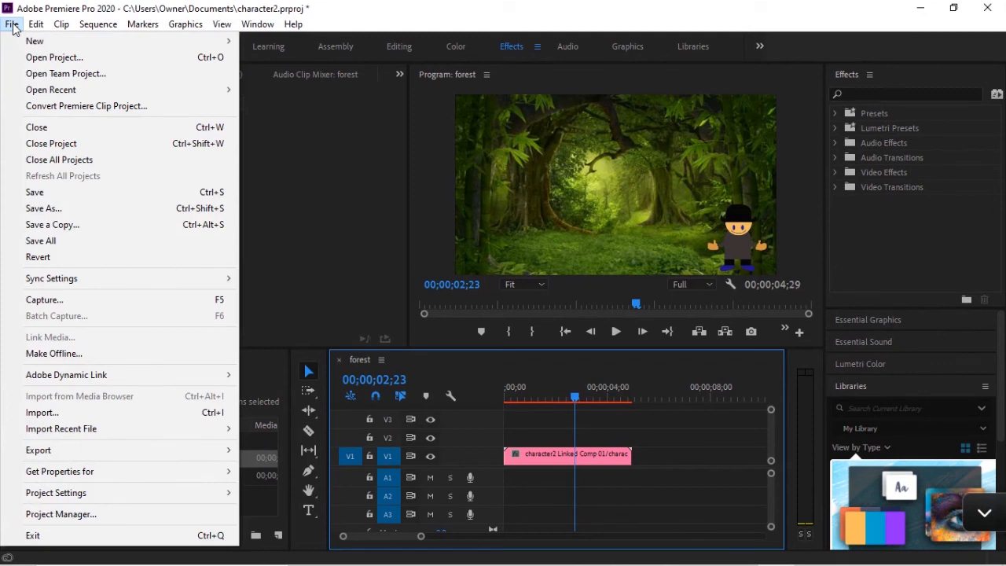
pyautogui.hotkey('ctrl', 's')
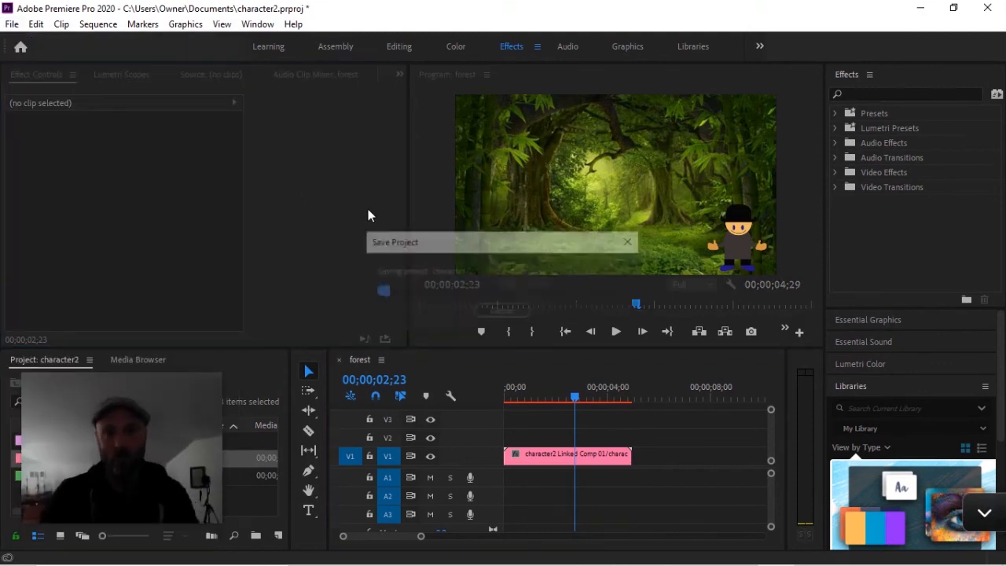
# Step: Open the media export settings for the forest sequence and choose the H.264 format
pyautogui.click(12, 26)
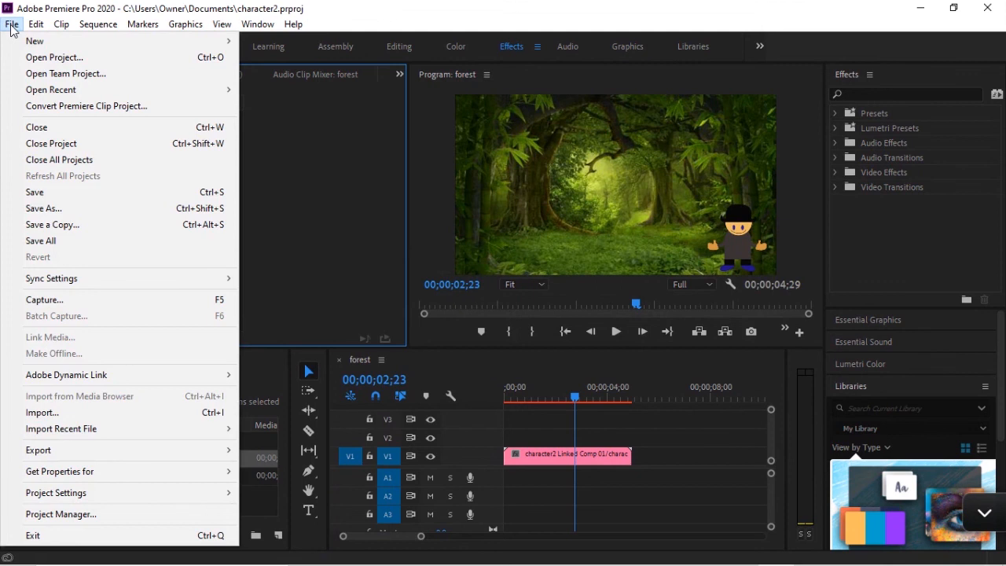
pyautogui.click(240, 100)
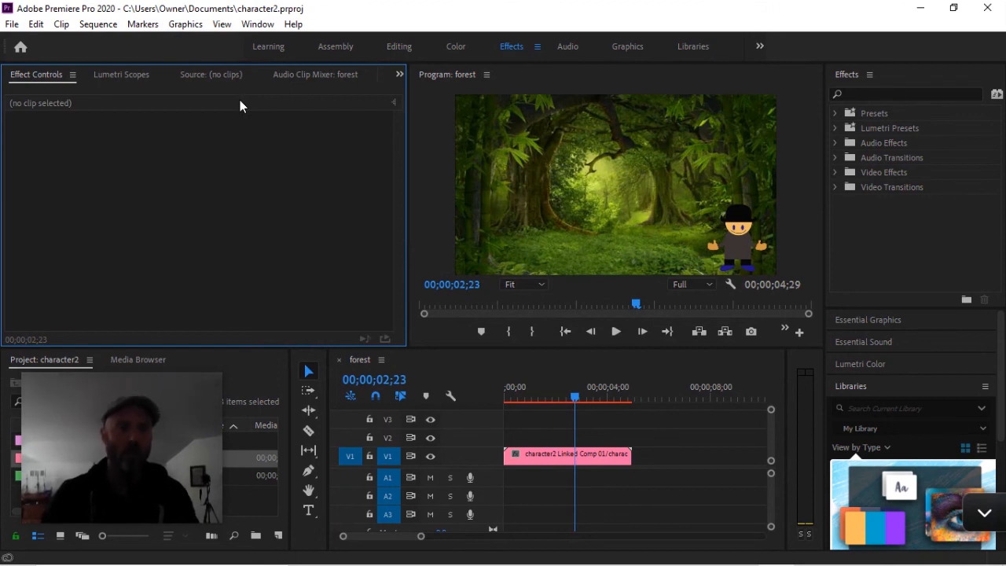
pyautogui.click(12, 26)
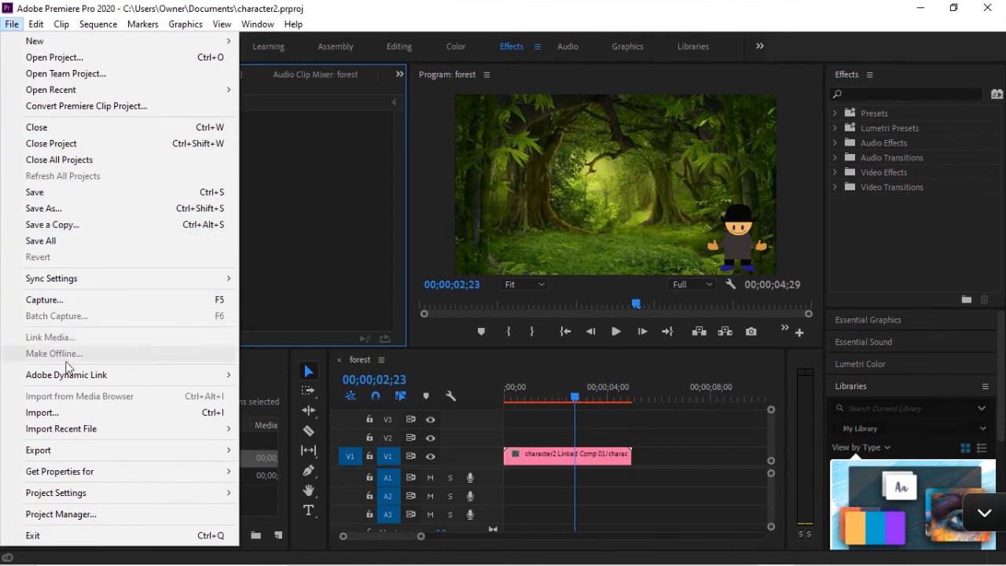
pyautogui.moveTo(68, 450)
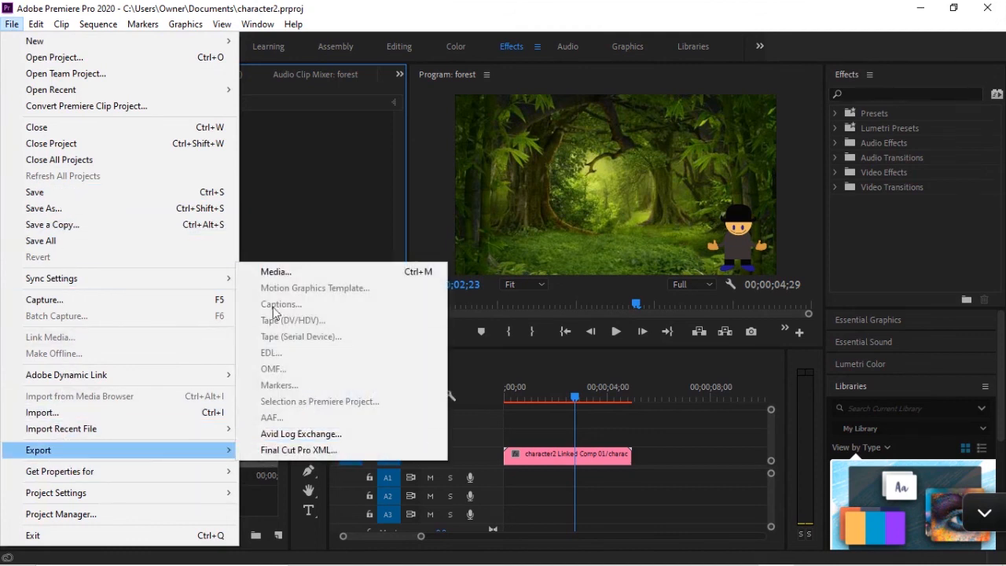
pyautogui.click(275, 272)
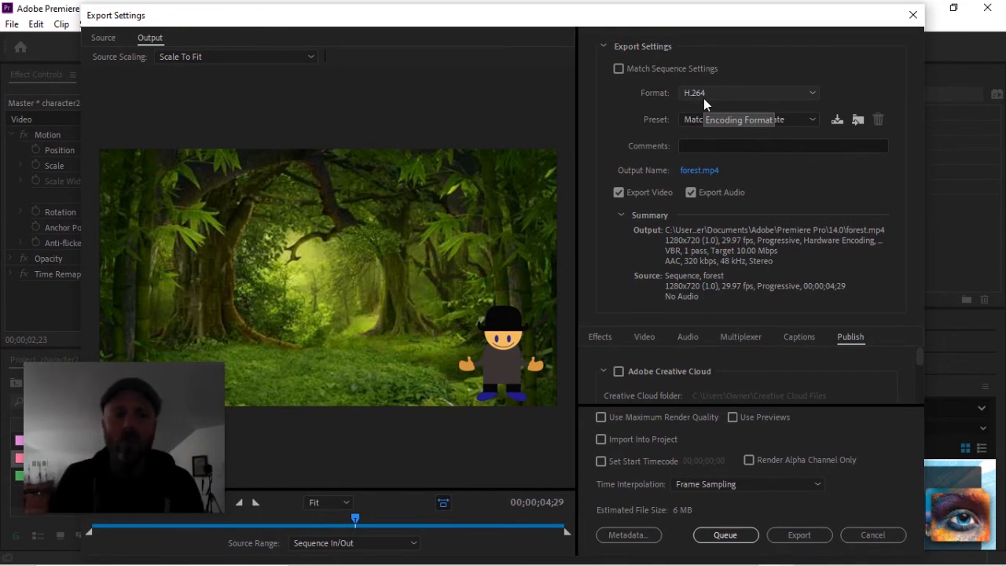
pyautogui.click(814, 93)
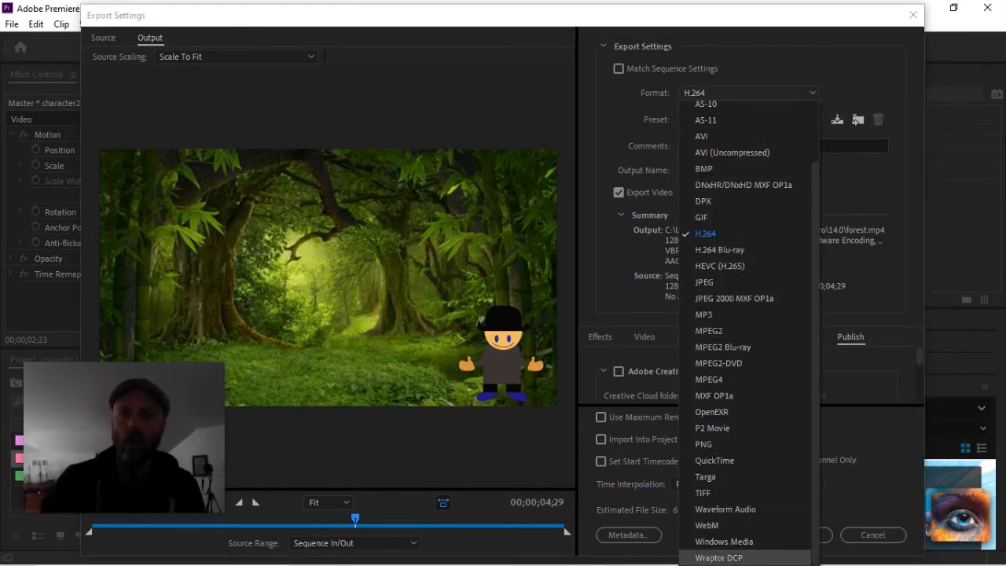
pyautogui.click(715, 233)
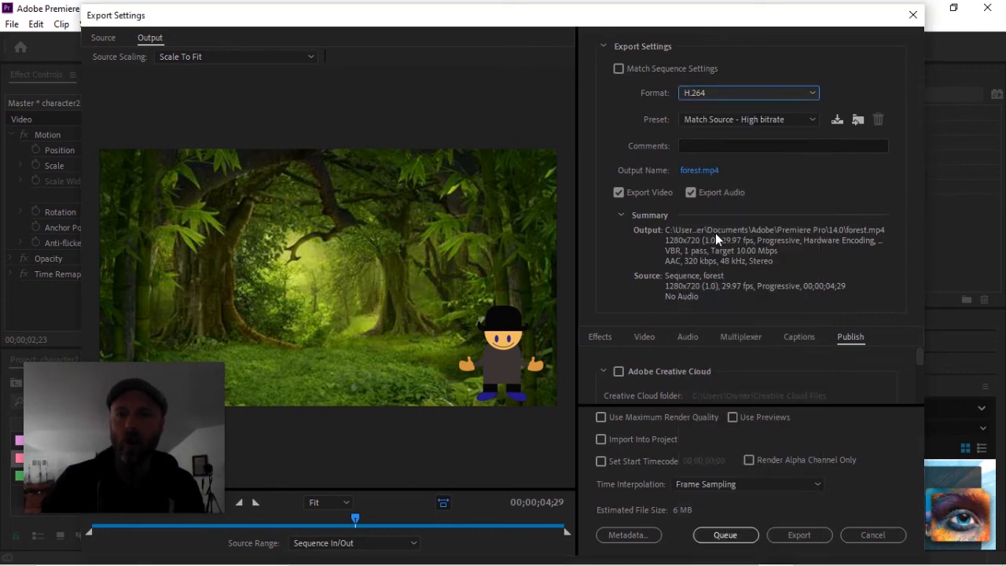
# Step: Apply the YouTube 720p HD preset and export the sequence as forest.mp4
pyautogui.click(813, 122)
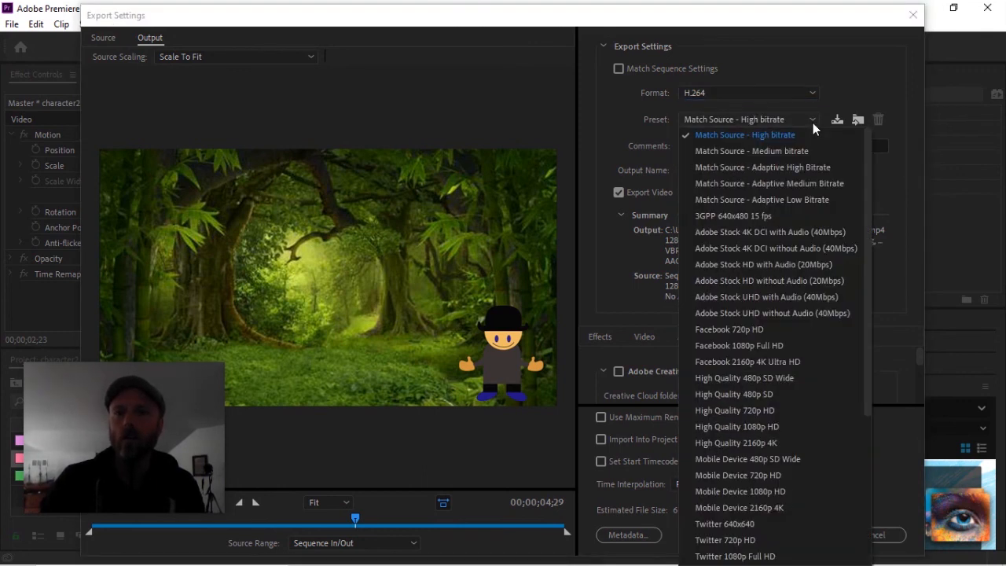
pyautogui.scroll(-5, 772, 311)
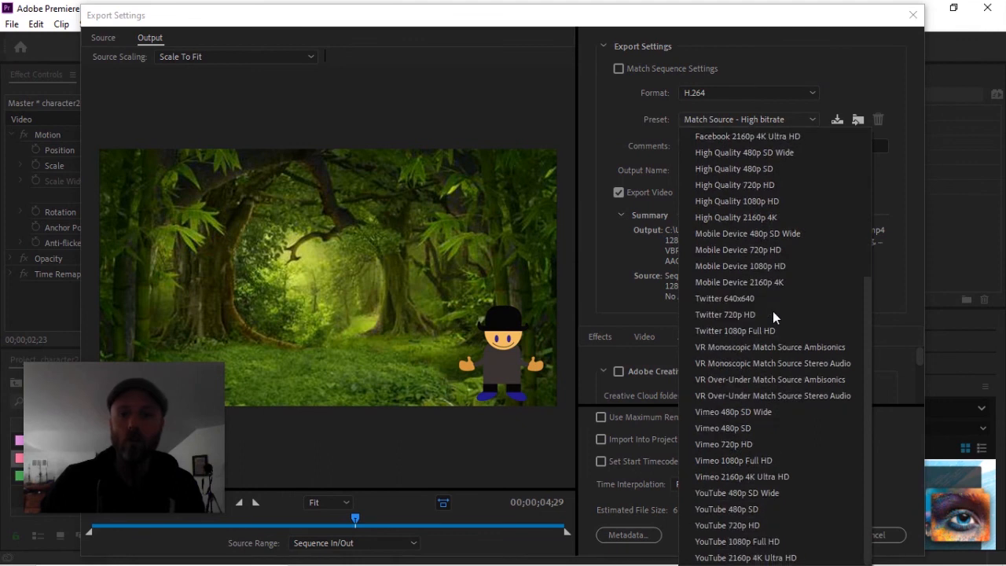
pyautogui.click(717, 526)
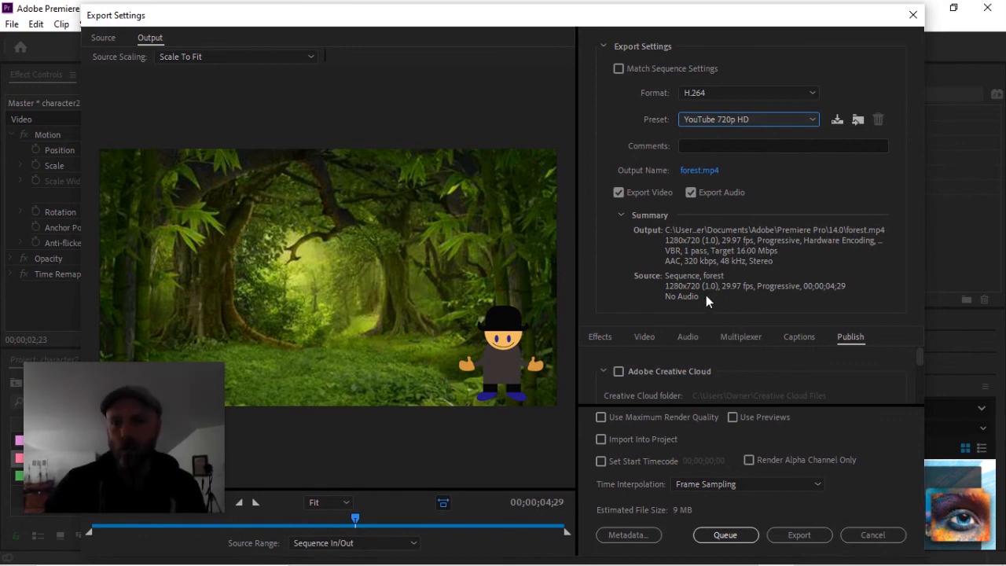
pyautogui.click(799, 535)
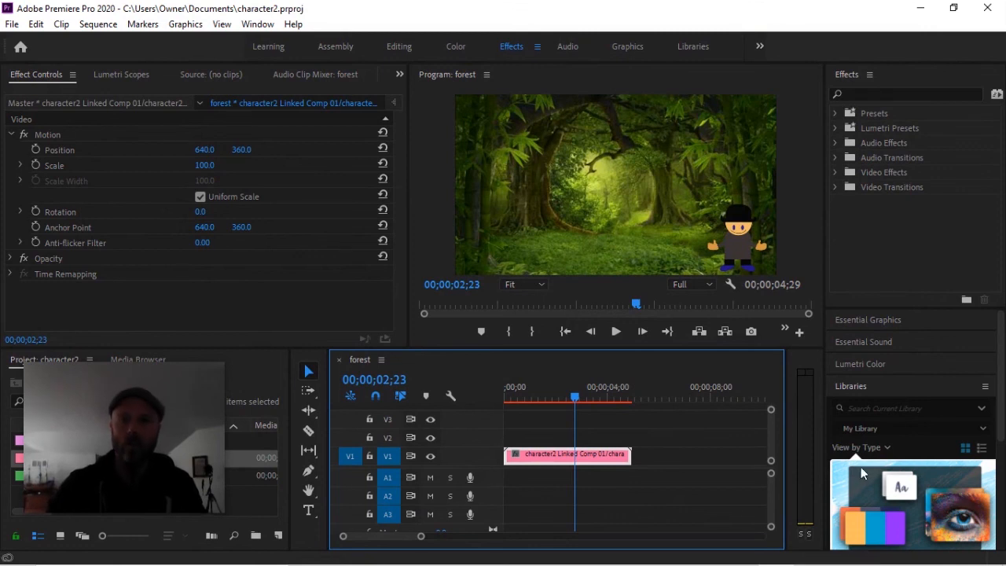
# Step: Switch to File Explorer and open the Users folder on the local C: drive
pyautogui.moveTo(472, 559)
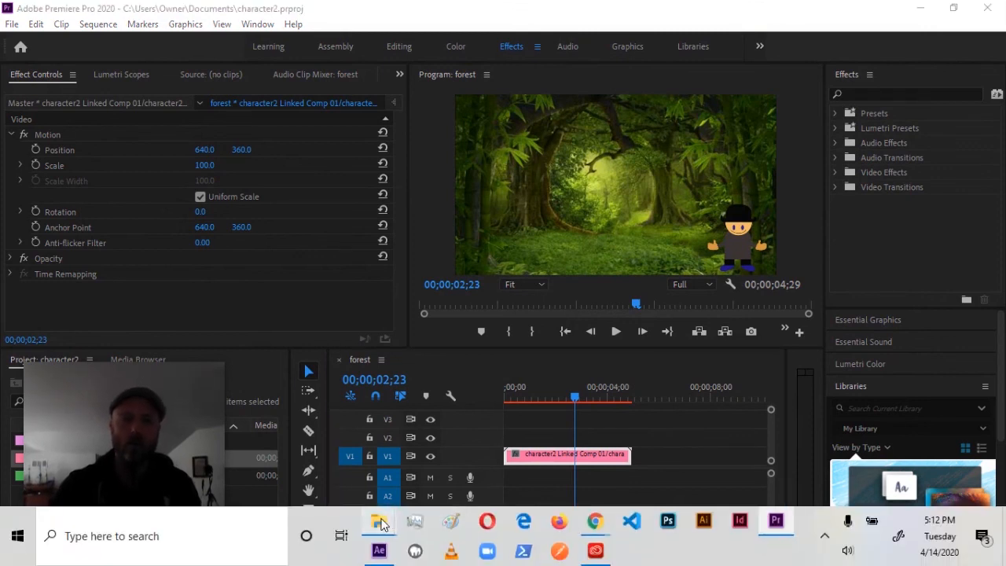
pyautogui.moveTo(382, 519)
pyautogui.click(393, 483)
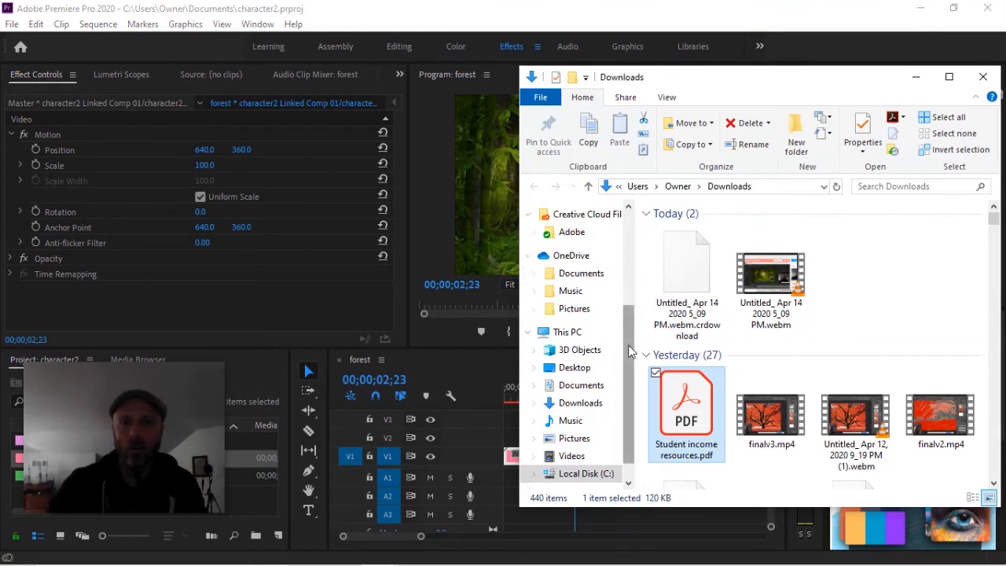
pyautogui.scroll(1, 633, 350)
pyautogui.scroll(-2, 635, 402)
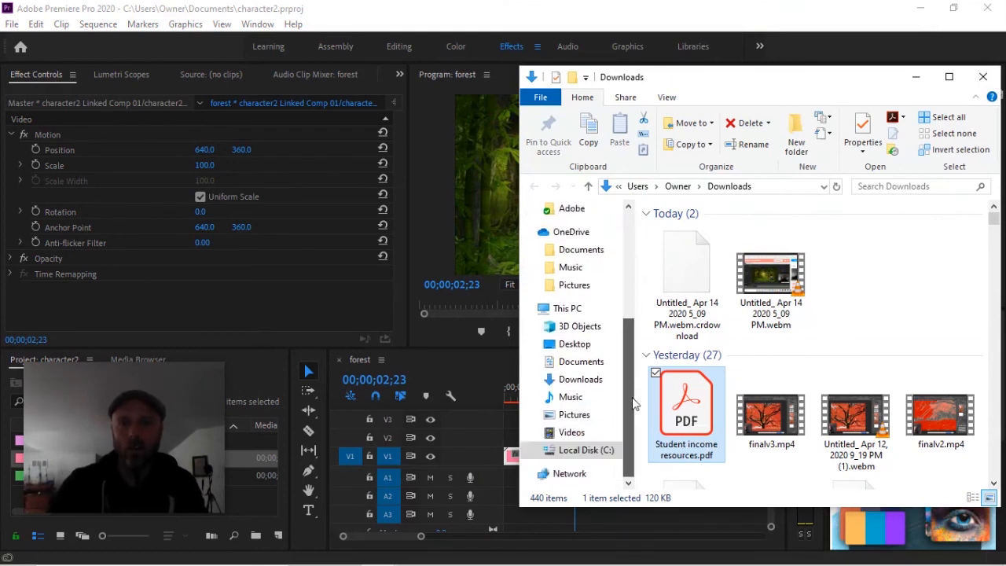
pyautogui.click(559, 452)
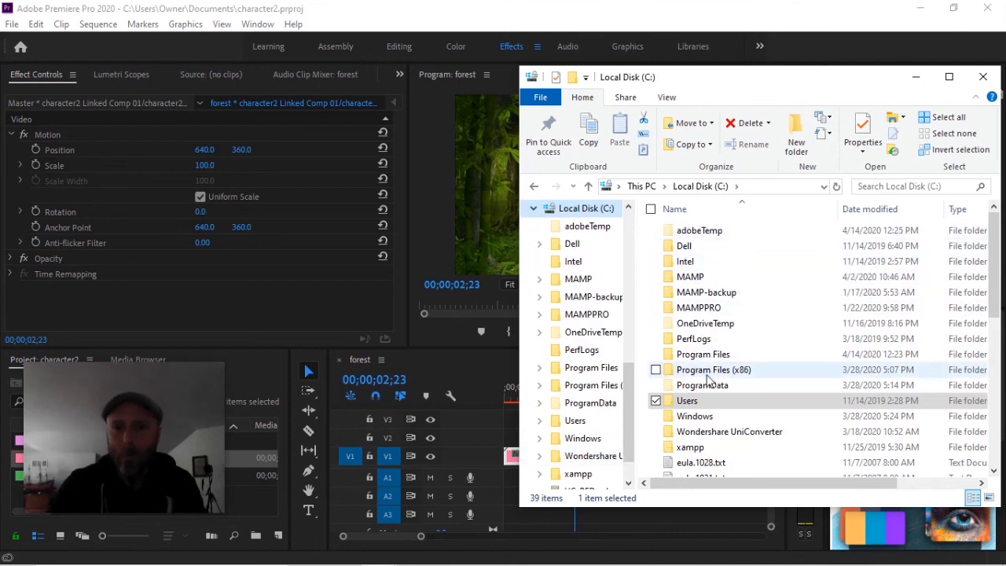
pyautogui.doubleClick(674, 401)
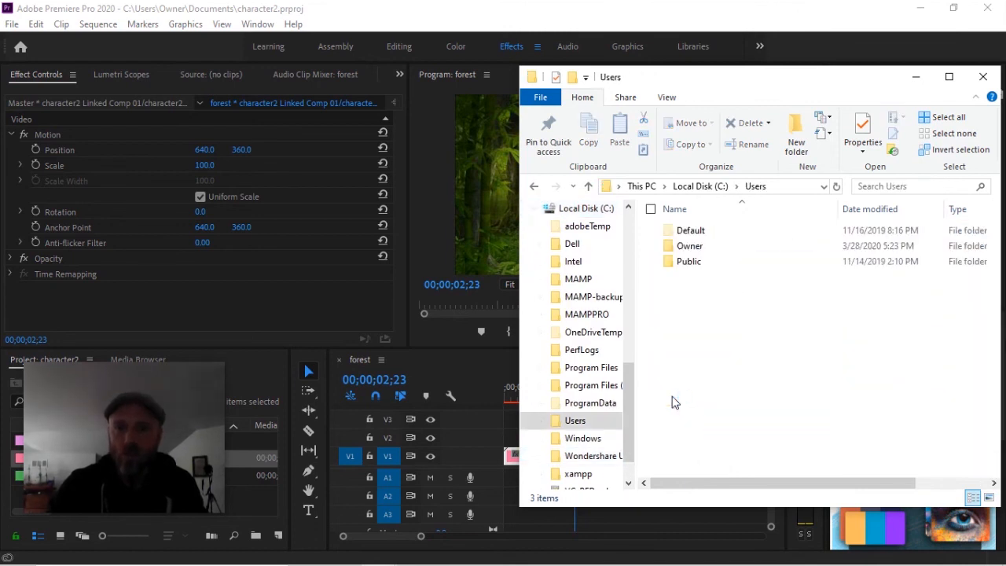
# Step: Check the Public user folder, return to Users, and look through the Owner folder for the exported video
pyautogui.doubleClick(672, 262)
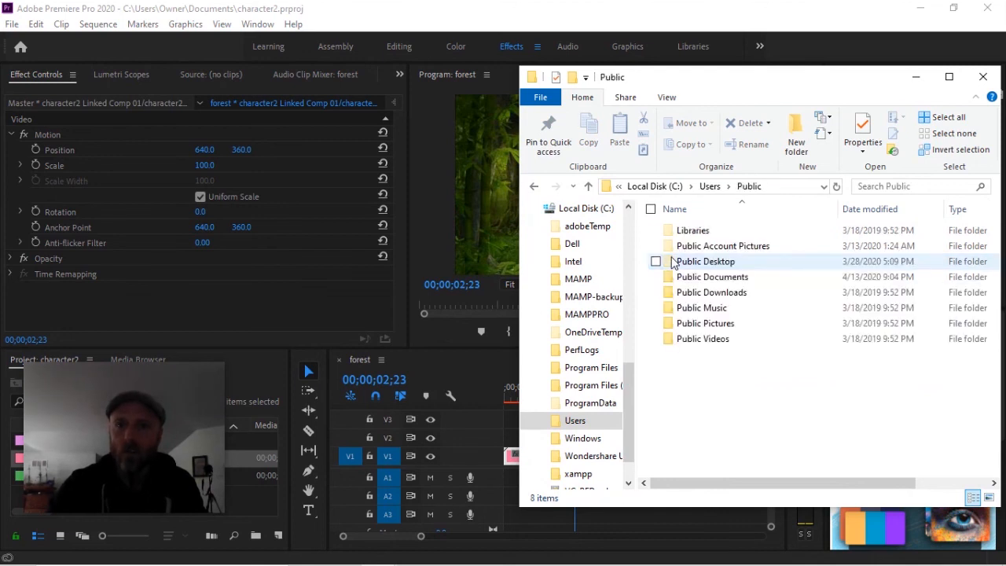
pyautogui.click(587, 186)
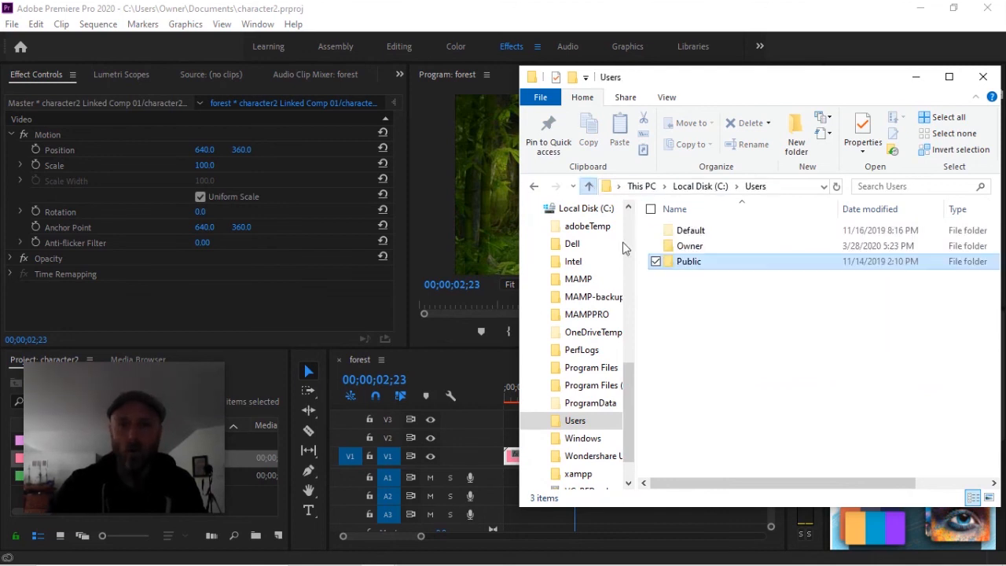
pyautogui.doubleClick(670, 250)
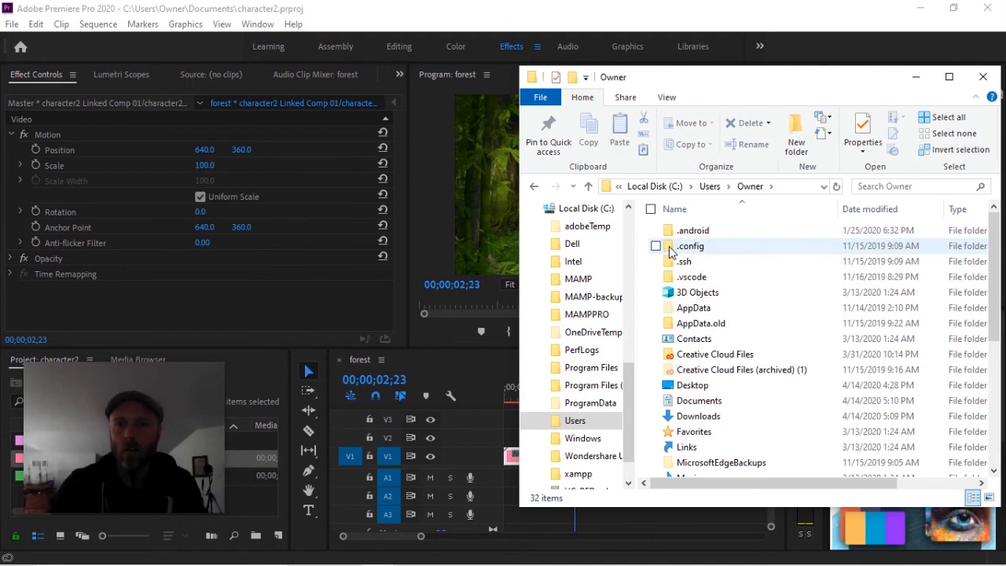
pyautogui.scroll(-1, 672, 365)
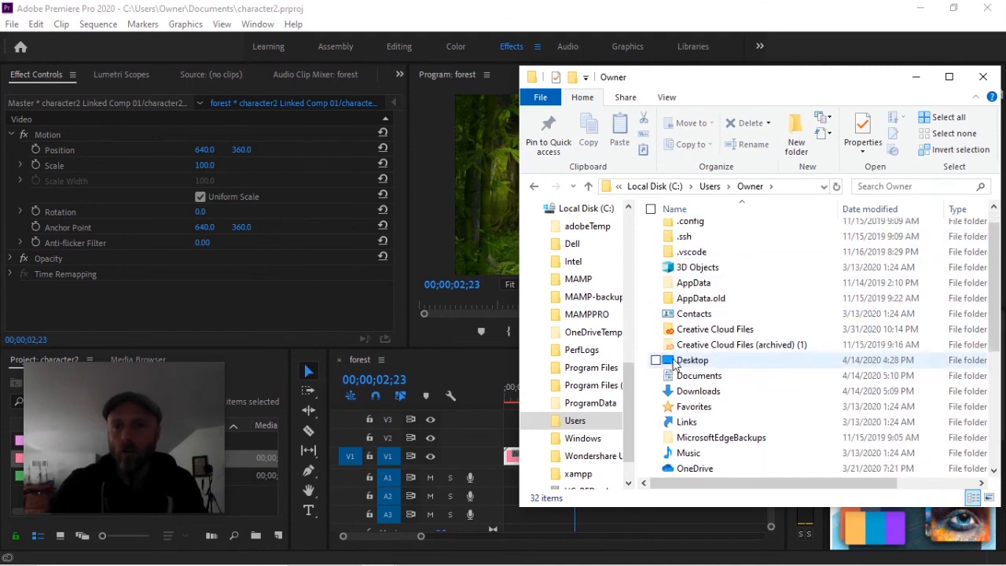
pyautogui.scroll(-3, 669, 334)
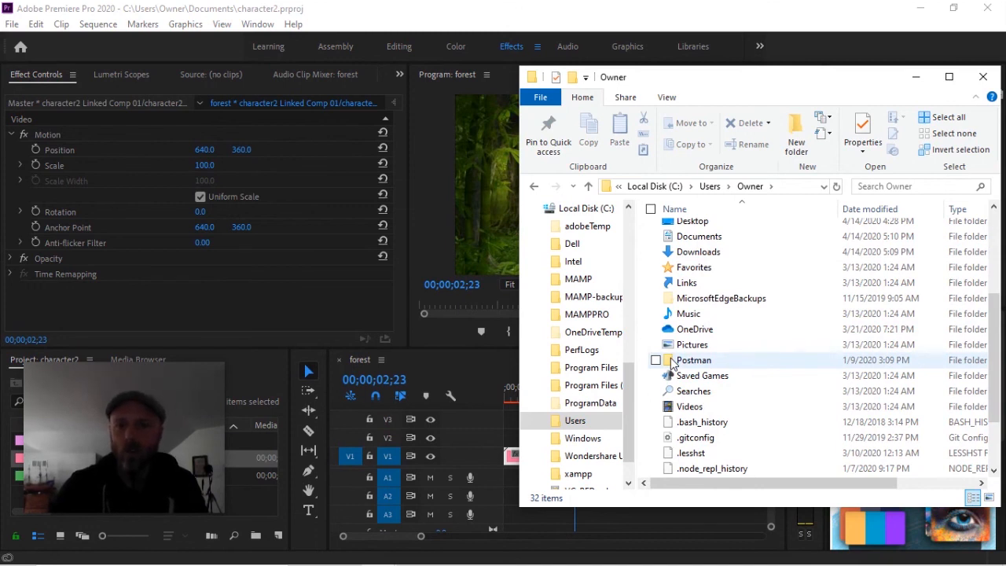
pyautogui.scroll(-2, 670, 363)
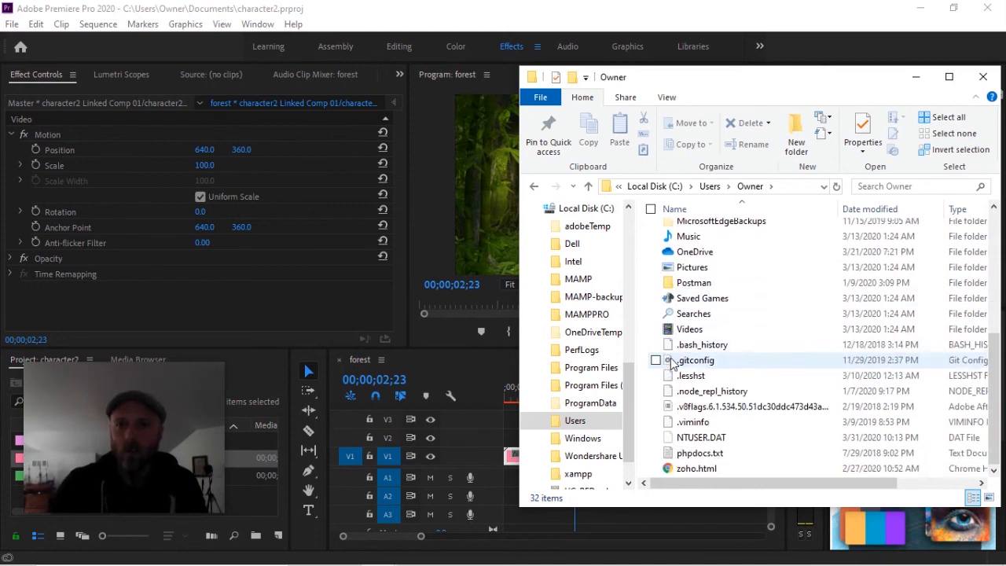
pyautogui.scroll(5, 670, 363)
# Step: Search the Owner folder for "character" and narrow the search to "character.mpg"
pyautogui.click(916, 187)
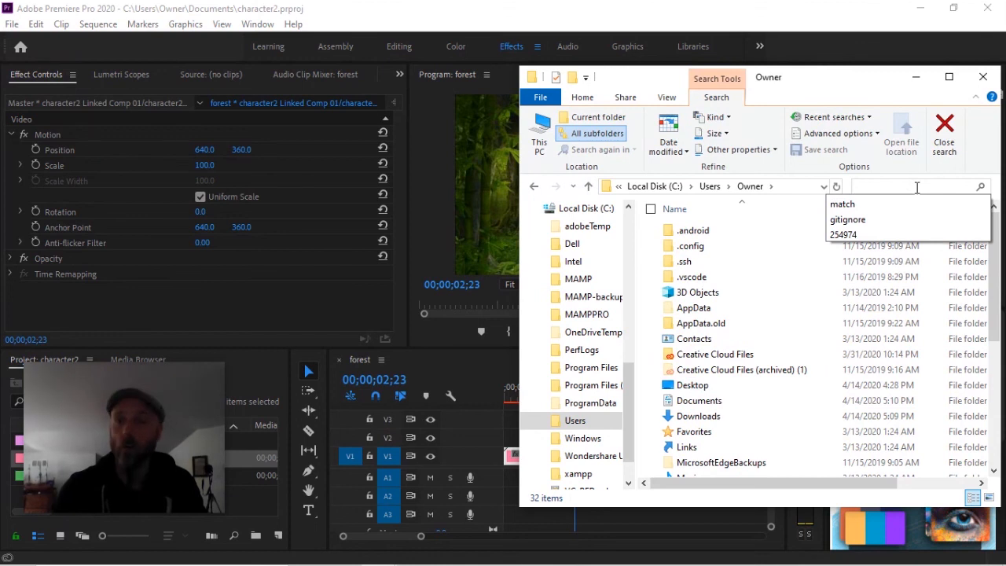
pyautogui.write('chara')
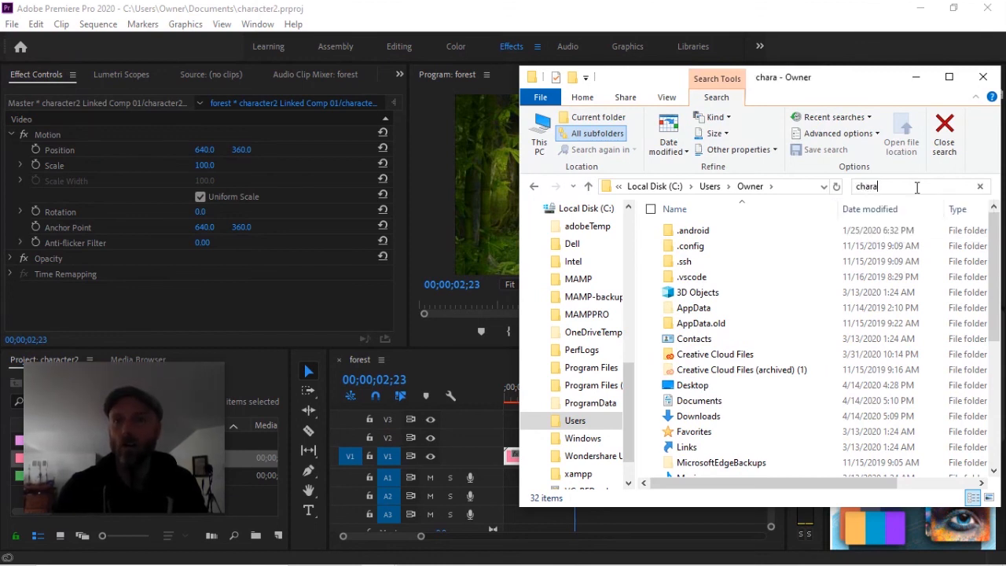
pyautogui.write('cter')
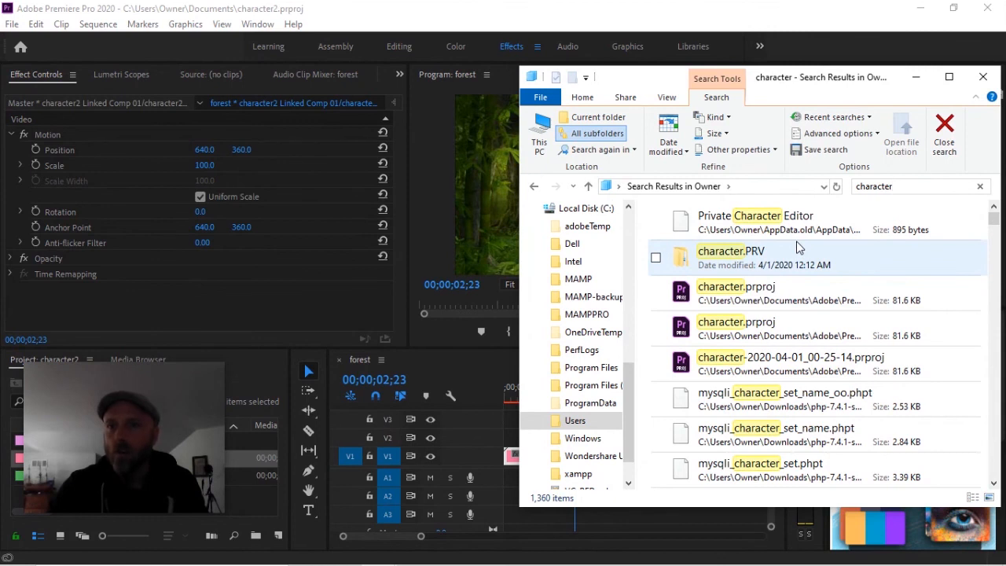
pyautogui.write('.mpg')
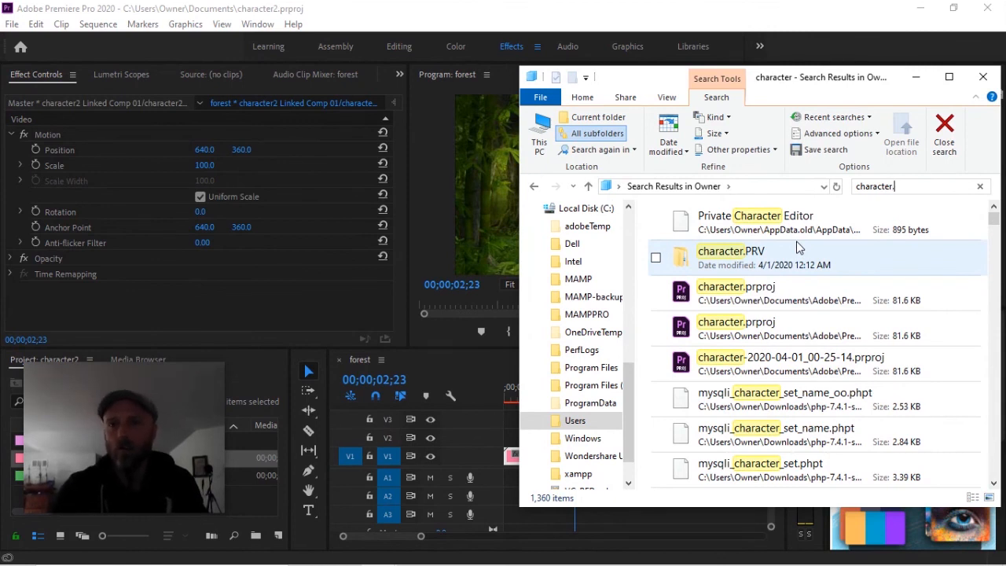
# Step: Clear the file search and close the File Explorer window to return to Premiere Pro
pyautogui.press('BackSpace')
pyautogui.press('BackSpace')
pyautogui.press('BackSpace')
pyautogui.press('BackSpace')
pyautogui.press('BackSpace')
pyautogui.press('BackSpace')
pyautogui.press('BackSpace')
pyautogui.press('BackSpace')
pyautogui.press('BackSpace')
pyautogui.press('BackSpace')
pyautogui.press('BackSpace')
pyautogui.press('BackSpace')
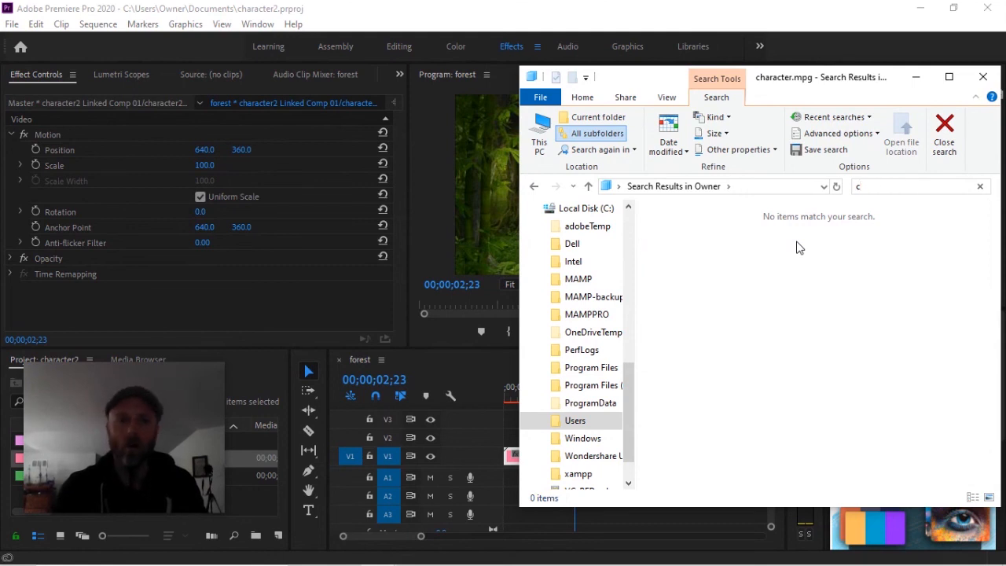
pyautogui.press('BackSpace')
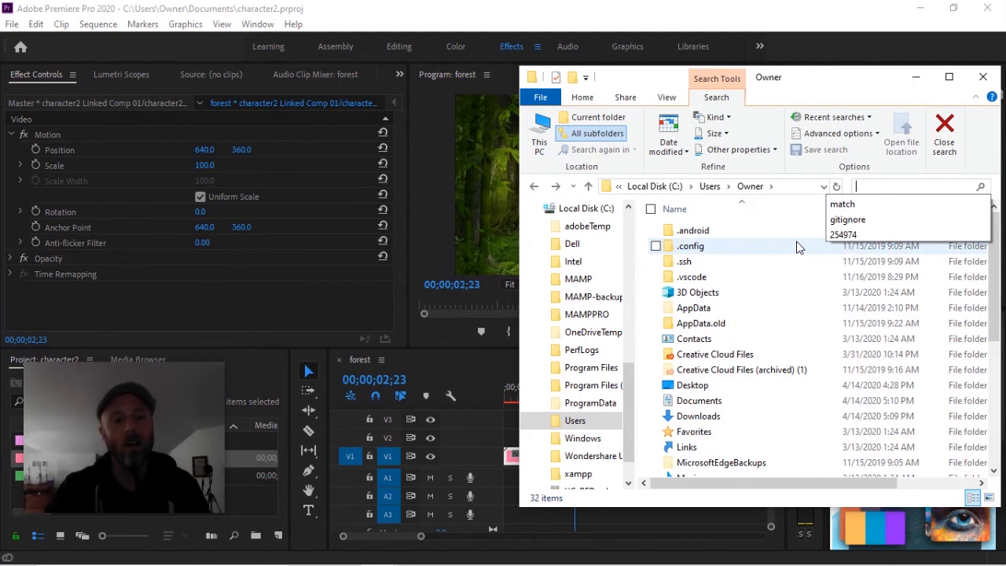
pyautogui.press('Escape')
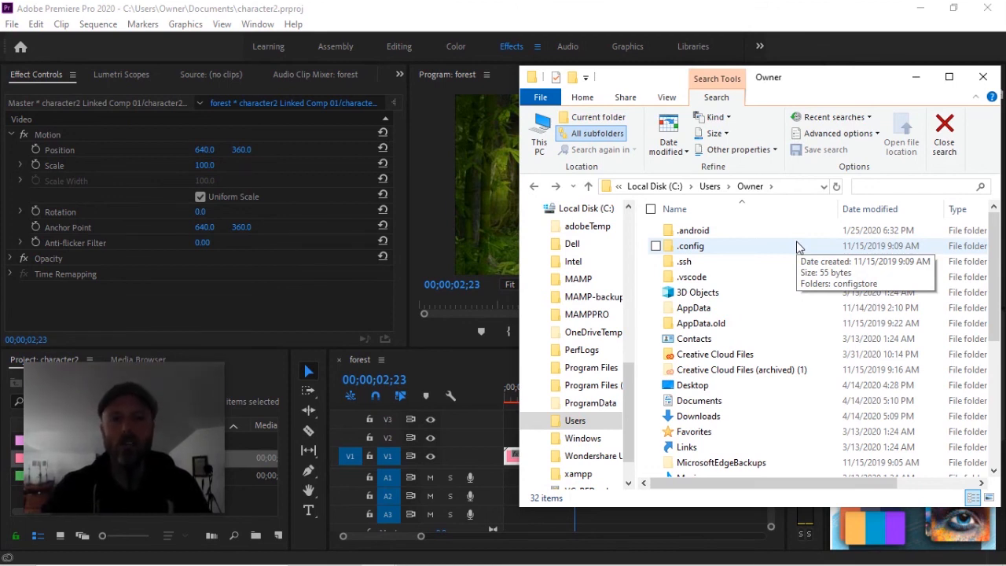
pyautogui.click(982, 77)
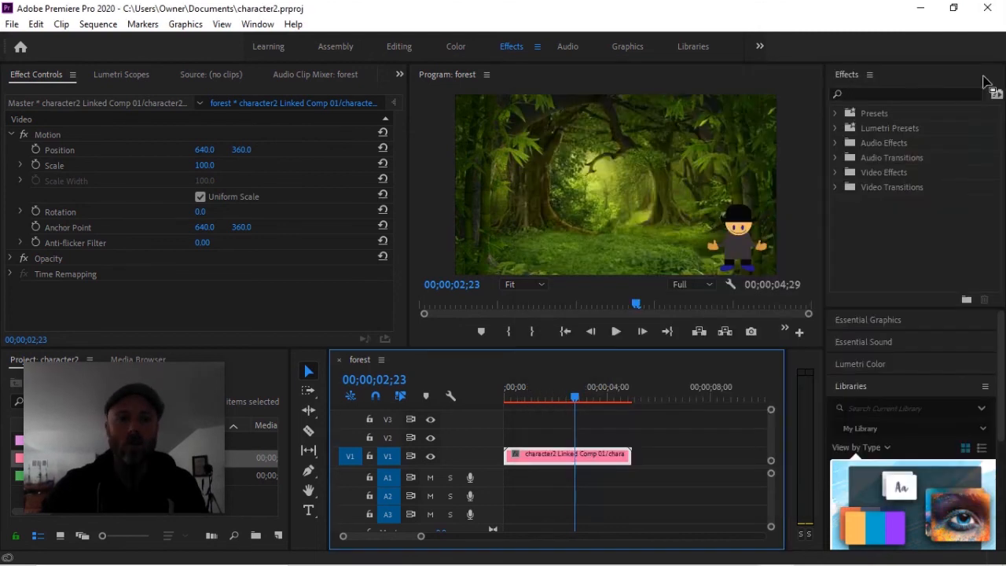